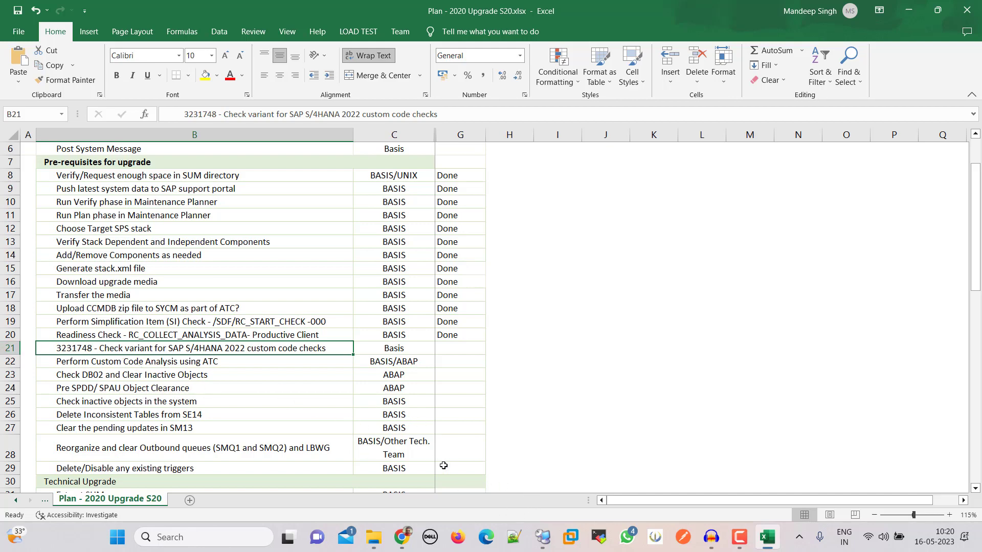
# Switch to the remote desktop and read SAP Note 3231748, including its prerequisites and the manual steps for importing the check variant
pyautogui.click(543, 536)
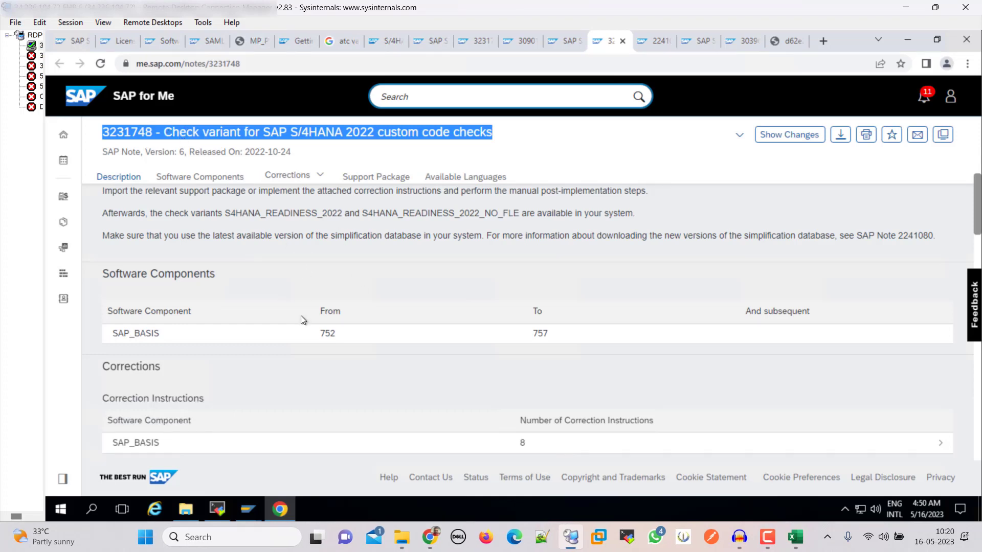
pyautogui.scroll(5, 301, 315)
pyautogui.scroll(2, 271, 358)
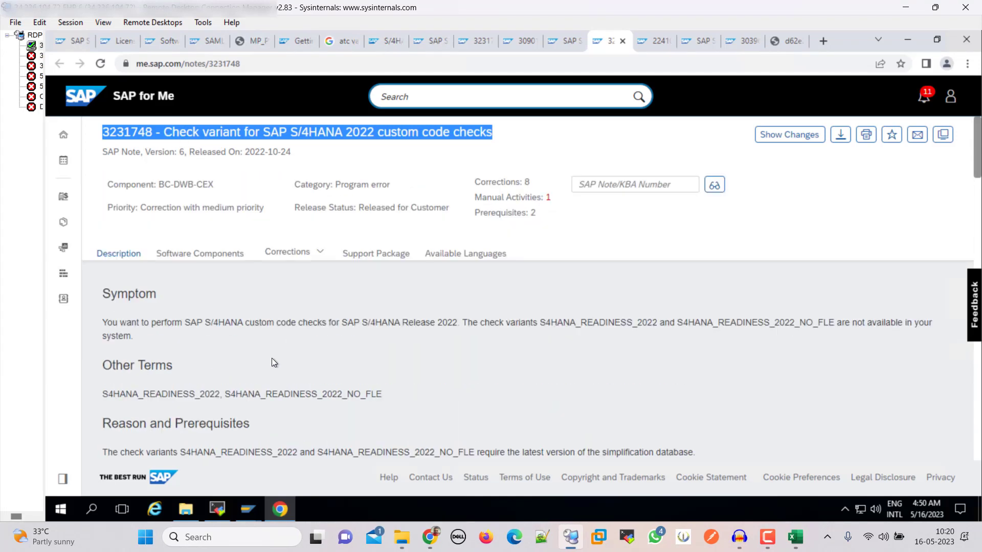
pyautogui.scroll(-10, 272, 358)
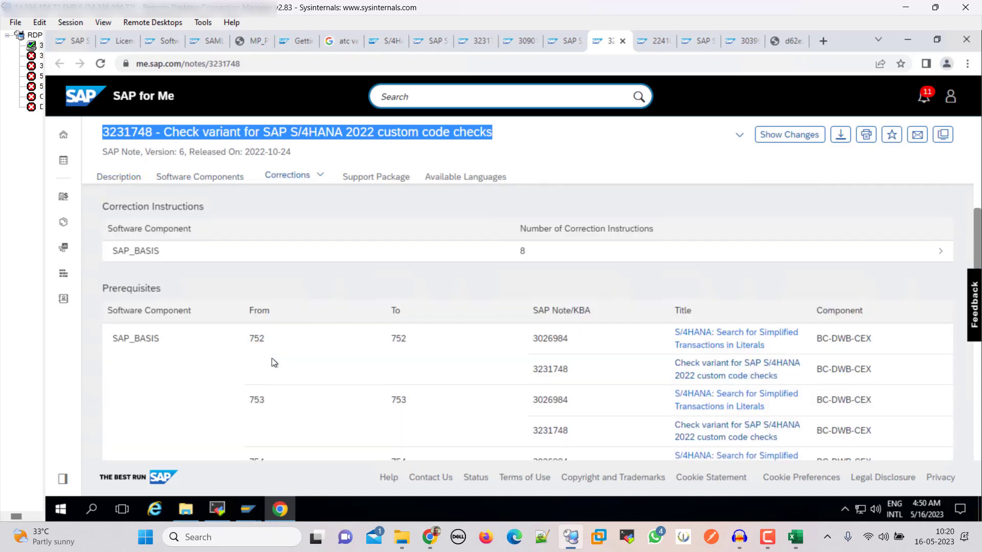
pyautogui.scroll(-6, 271, 361)
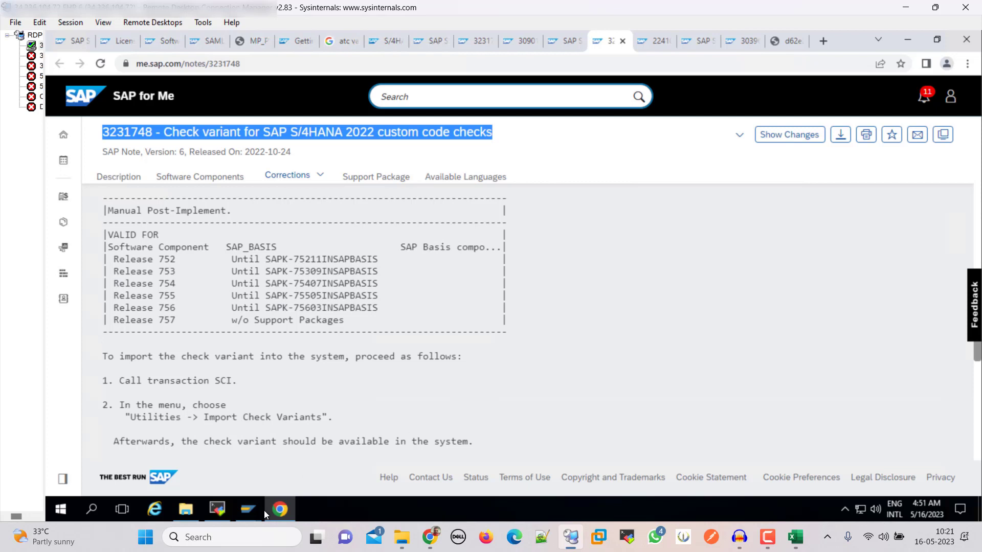
# Switch to the SAP Easy Access session and open Schedule Runs in the ABAP Test Cockpit
pyautogui.moveTo(247, 508)
pyautogui.moveTo(328, 466)
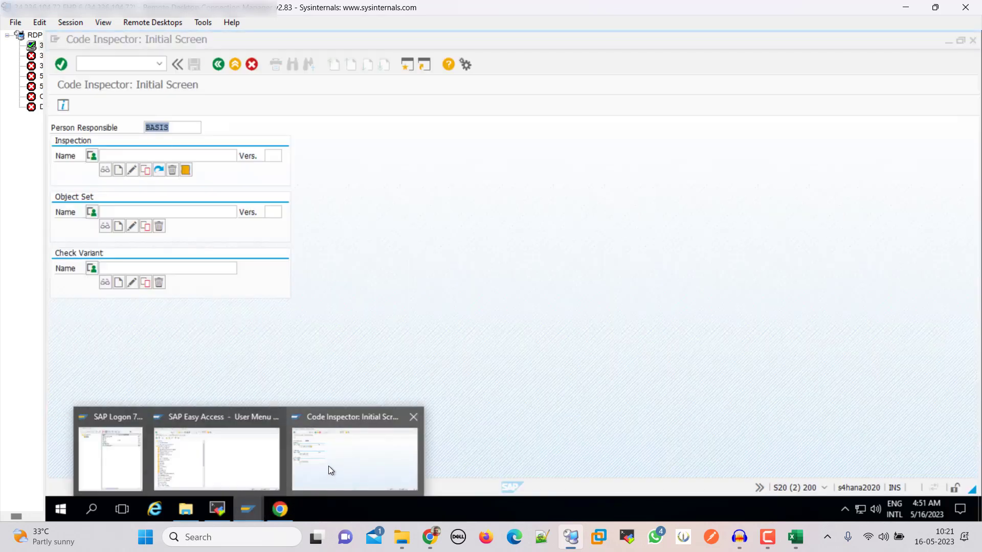
pyautogui.click(224, 467)
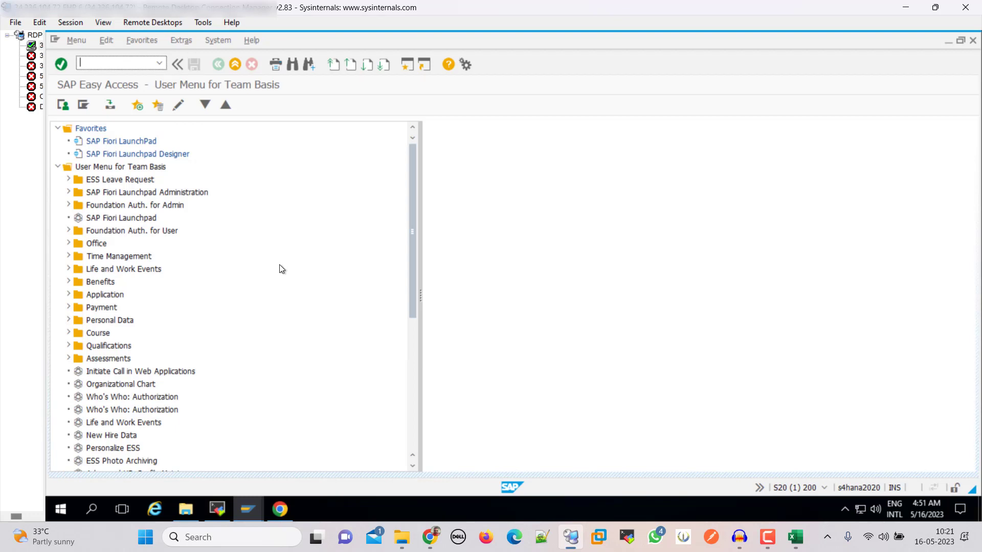
pyautogui.press('Return')
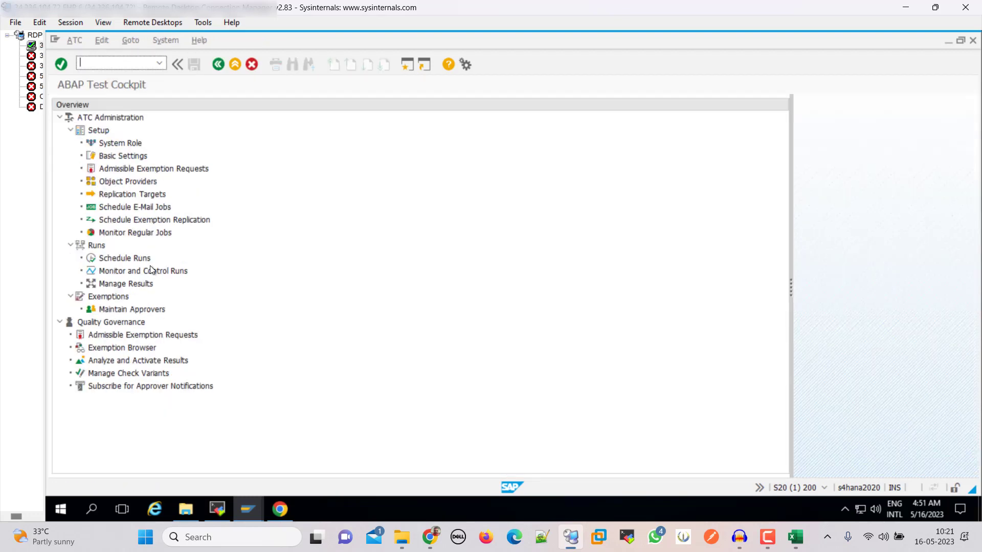
pyautogui.doubleClick(119, 258)
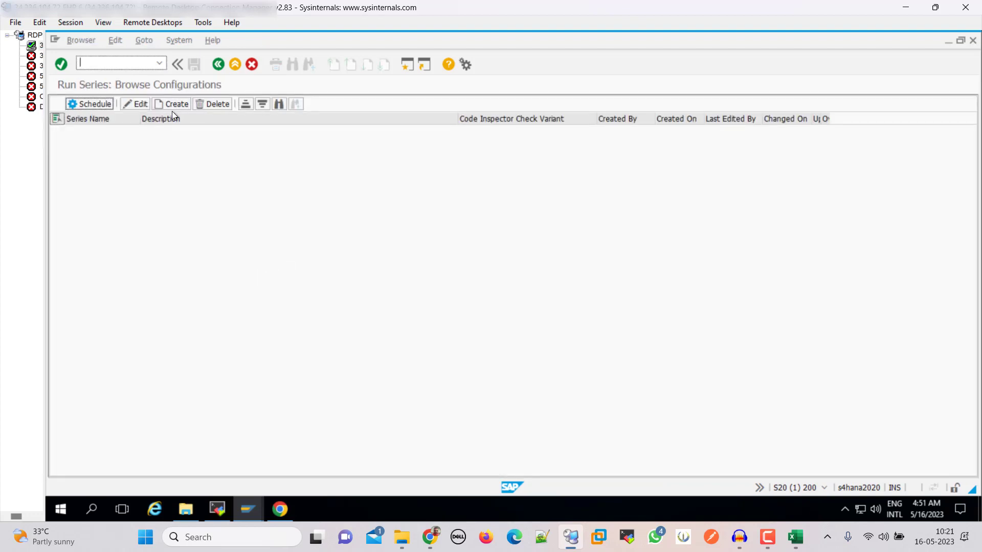
# Create a run series configuration named ATC_CHECK_UPG22
pyautogui.click(174, 104)
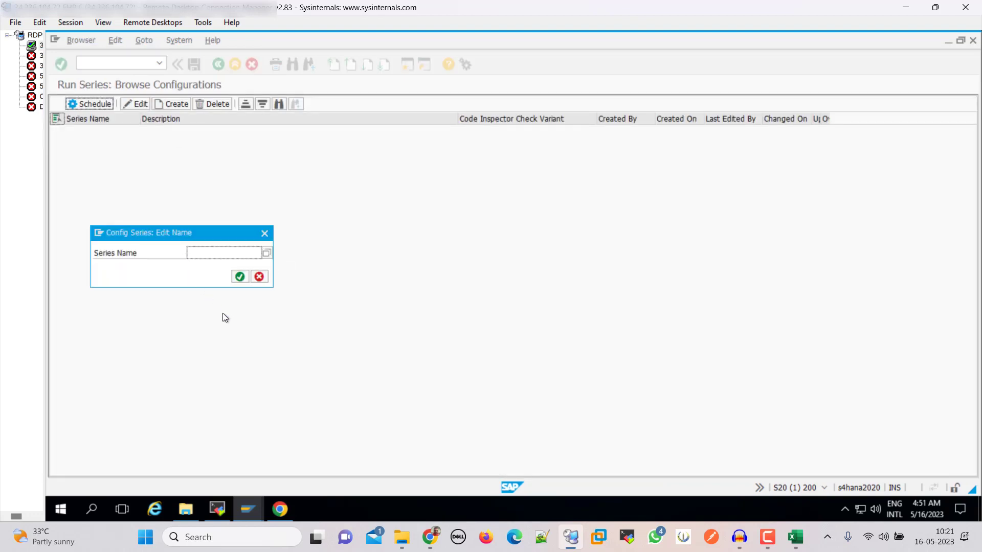
pyautogui.write('a')
pyautogui.click(210, 265)
pyautogui.click(239, 277)
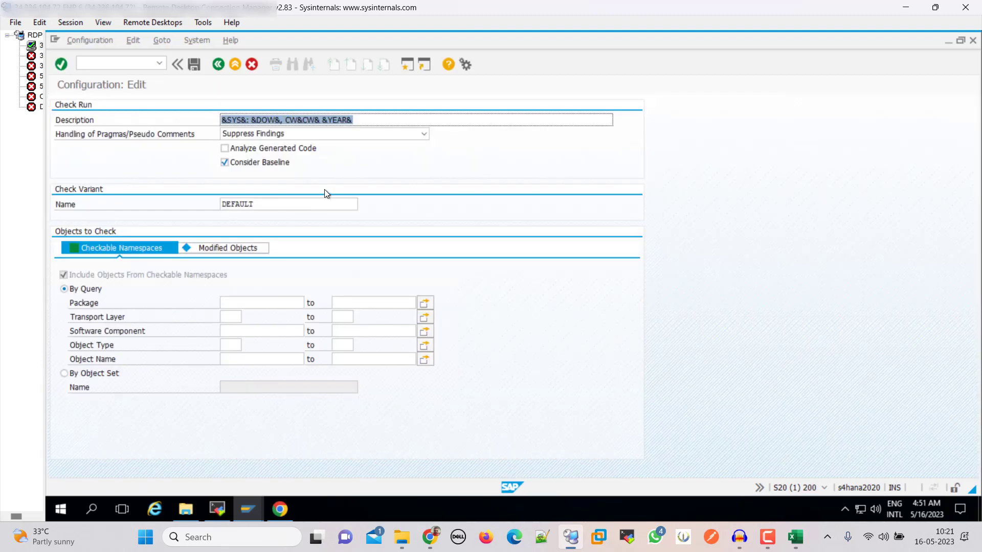
# Set the configuration's check variant to S4HANA_READINESS_2022 from the list of global variants
pyautogui.click(320, 204)
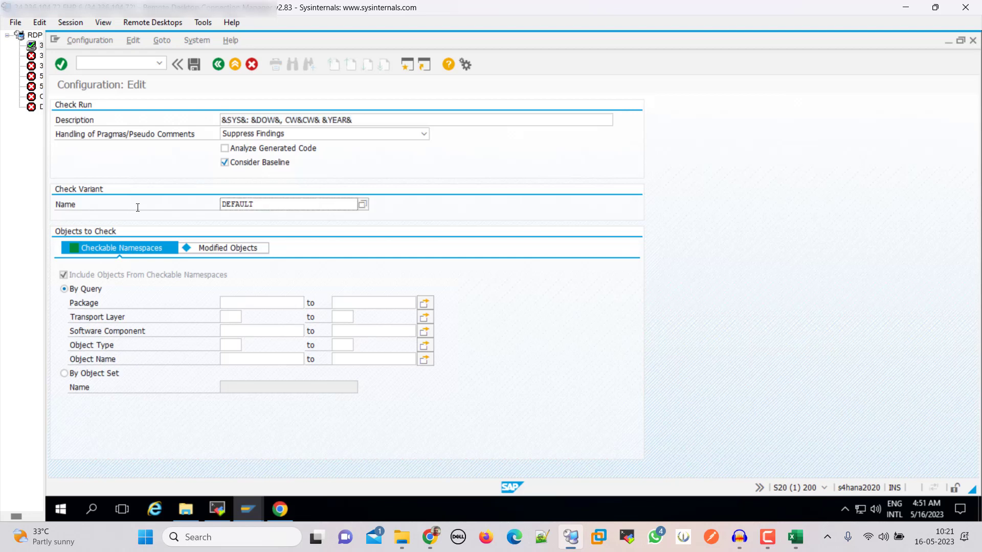
pyautogui.click(364, 204)
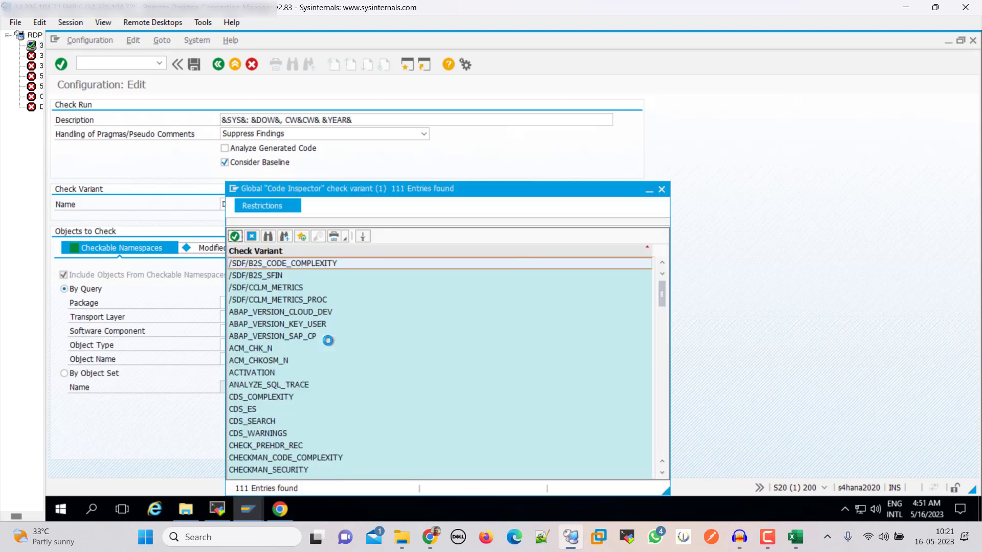
pyautogui.scroll(-10, 327, 340)
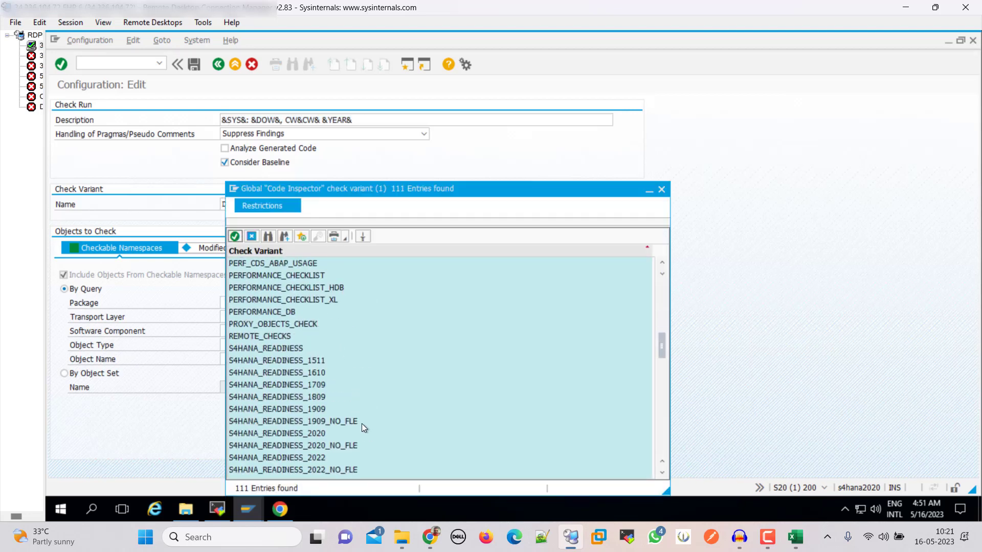
pyautogui.click(317, 386)
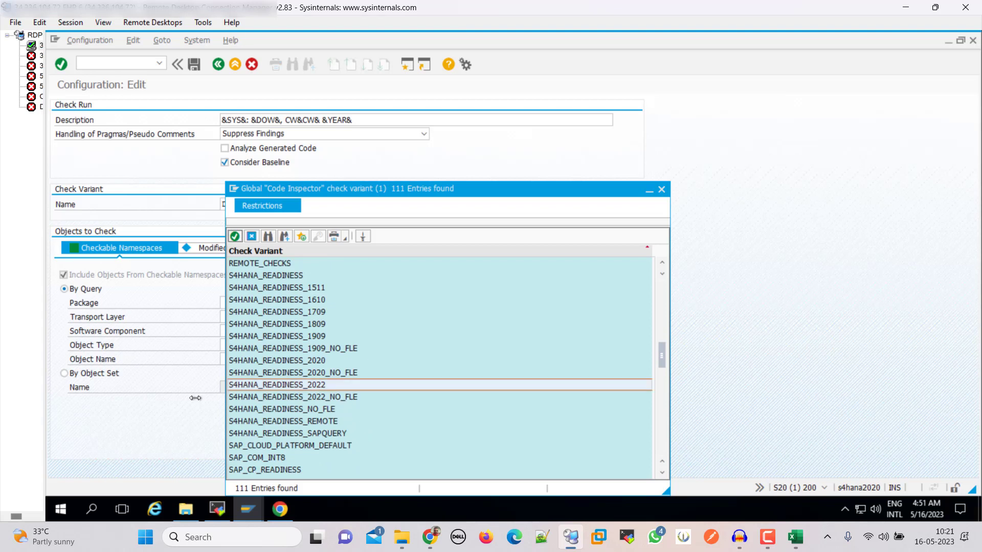
pyautogui.doubleClick(320, 386)
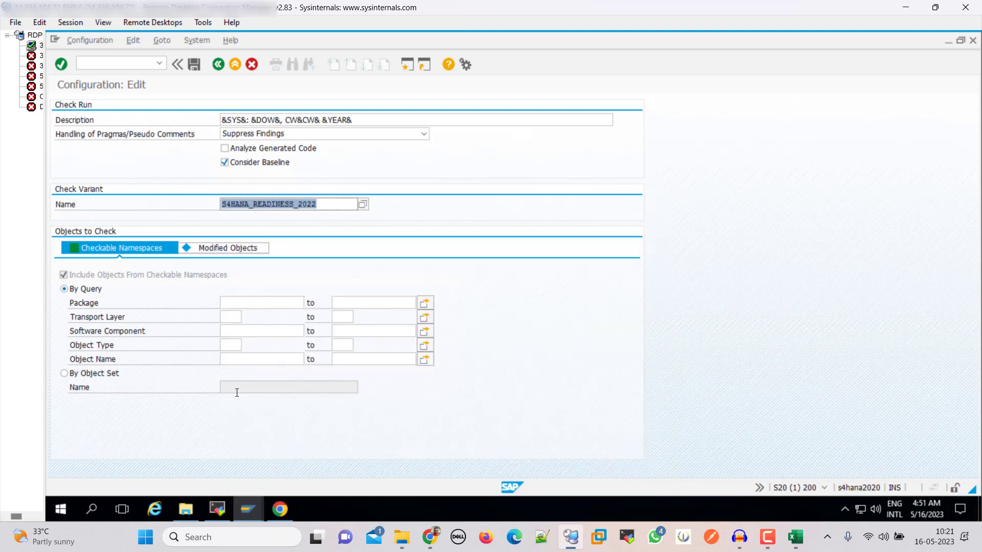
# Set the package to * for both checkable namespaces and included modified source code objects, and save the configuration even if inconsistent
pyautogui.click(239, 305)
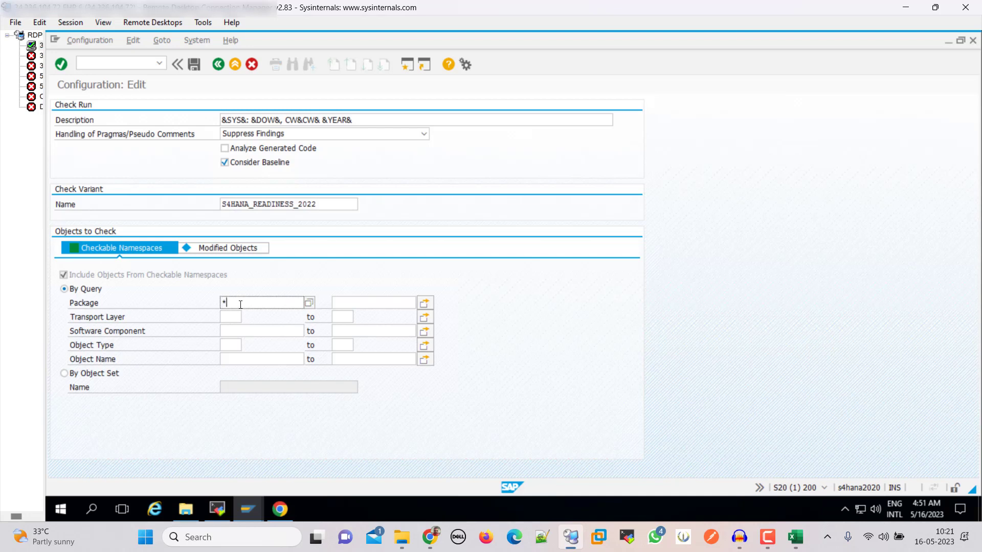
pyautogui.click(224, 249)
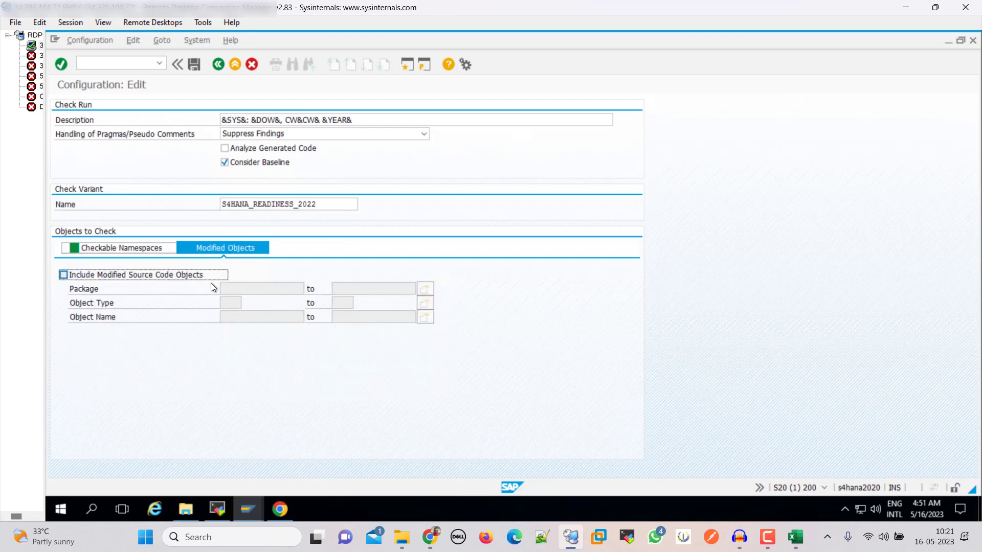
pyautogui.click(115, 276)
pyautogui.click(236, 285)
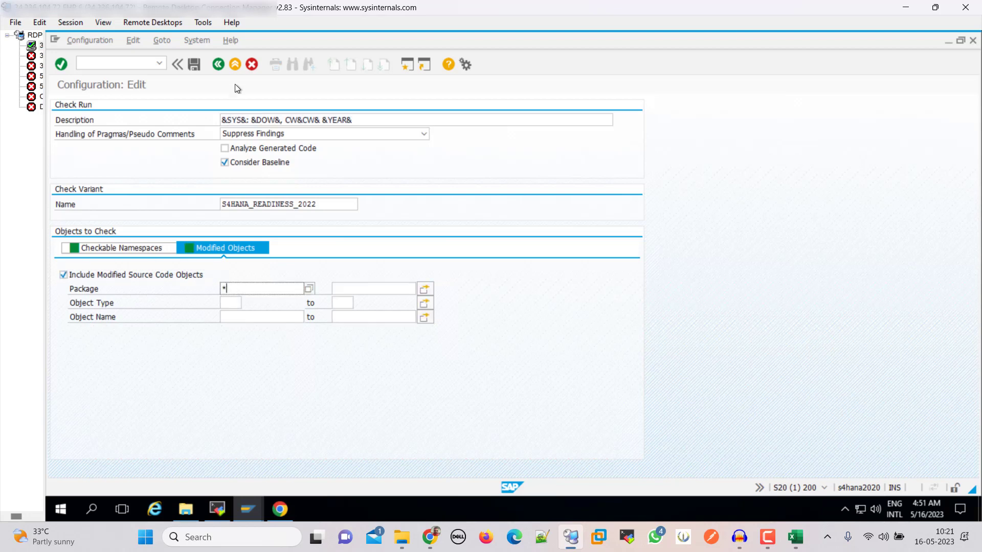
pyautogui.click(193, 62)
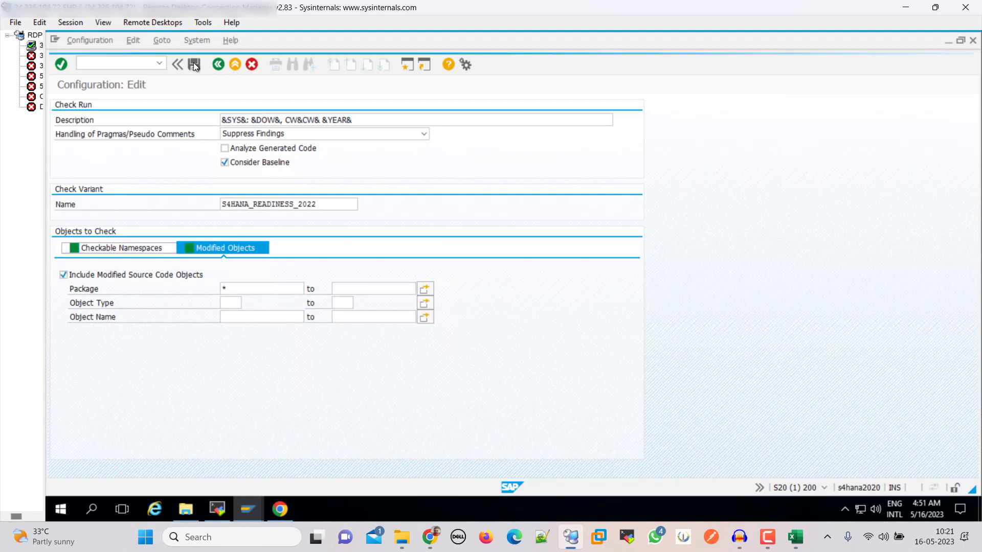
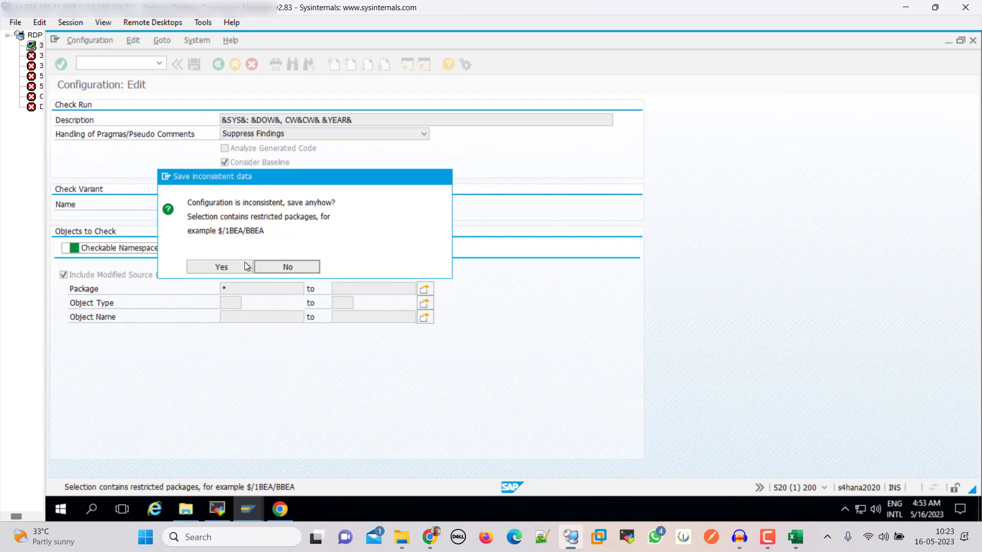
pyautogui.click(228, 266)
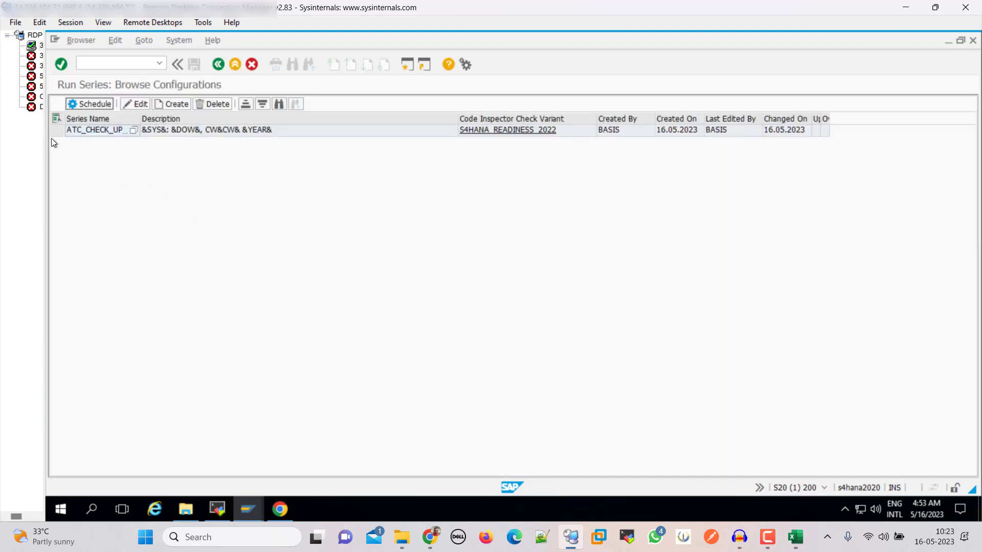
# Schedule the ATC_CHECK_UPG22 series as a background job with immediate start and default print parameters
pyautogui.click(56, 128)
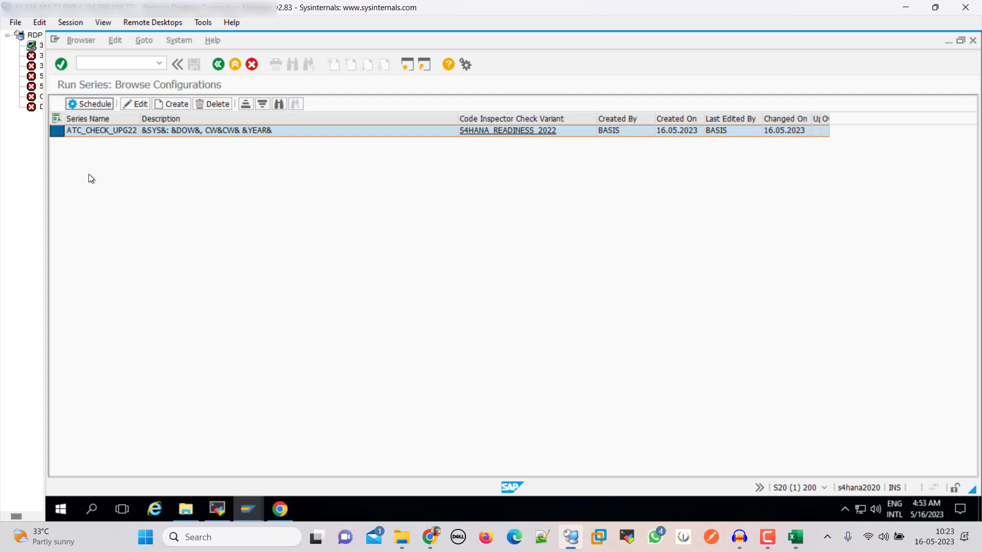
pyautogui.click(90, 104)
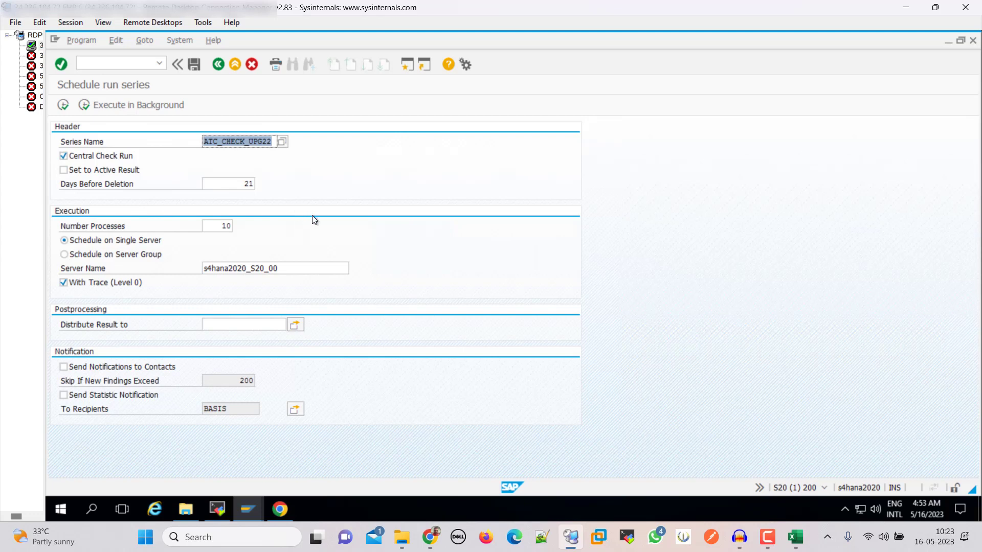
pyautogui.click(130, 106)
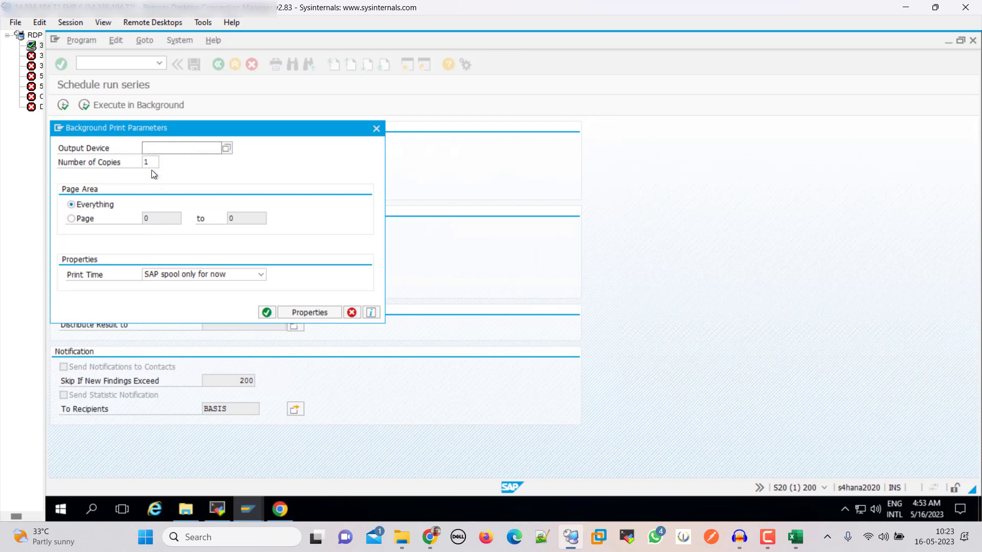
pyautogui.click(266, 313)
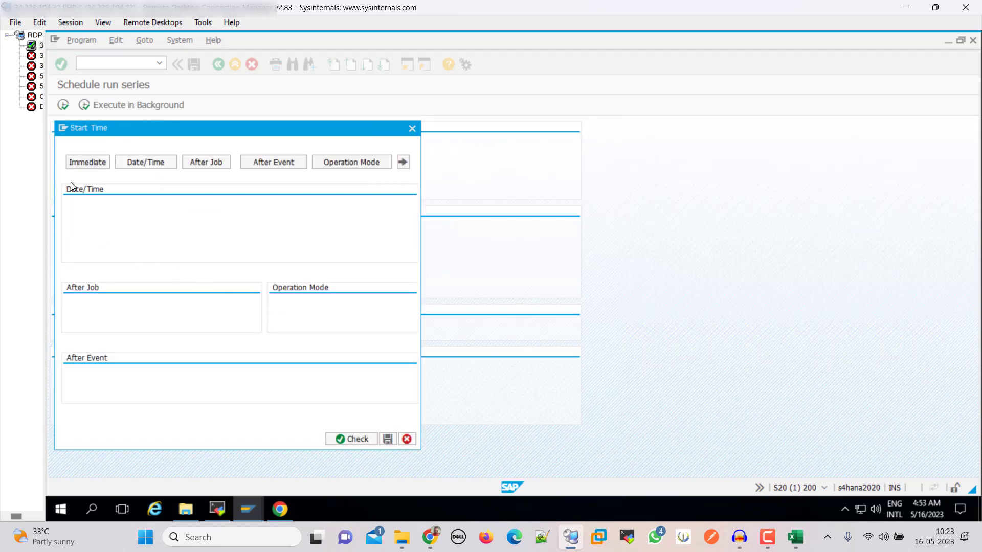
pyautogui.click(71, 163)
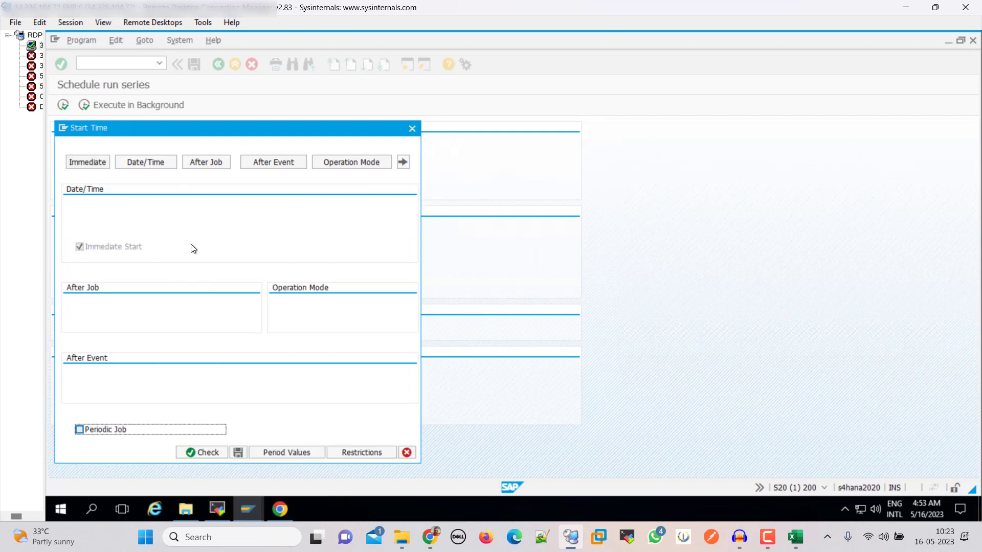
pyautogui.click(238, 453)
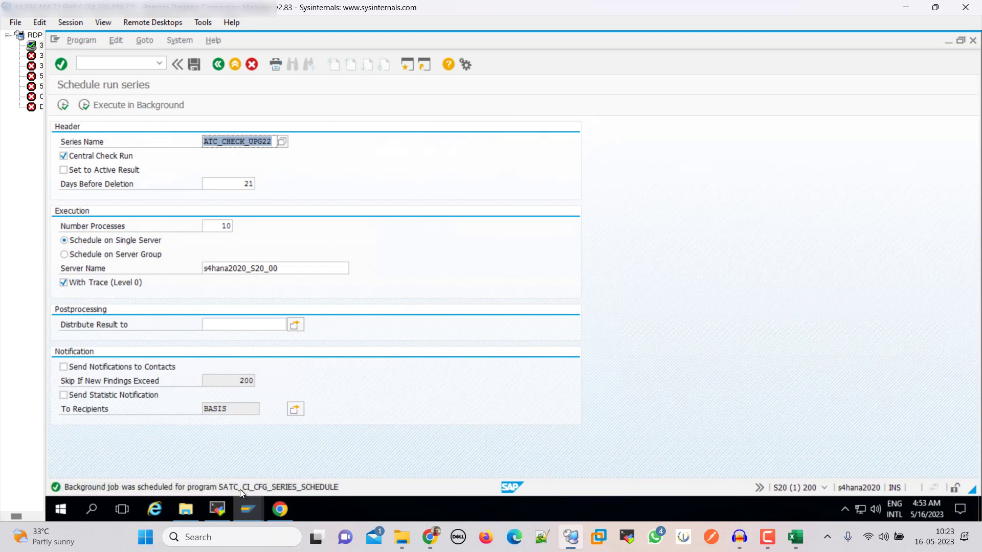
# Start transaction SM37 in a new SAP session
pyautogui.click(407, 65)
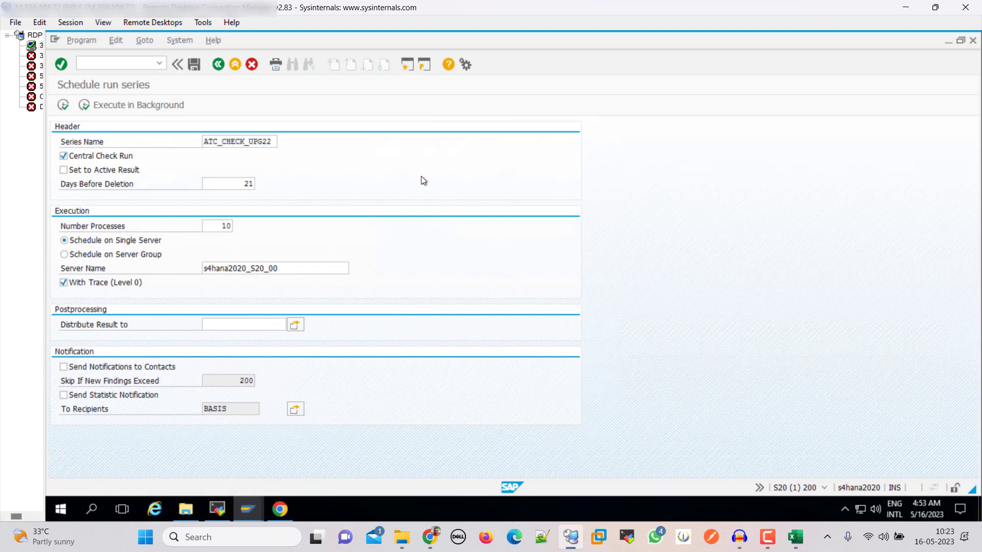
pyautogui.write('s')
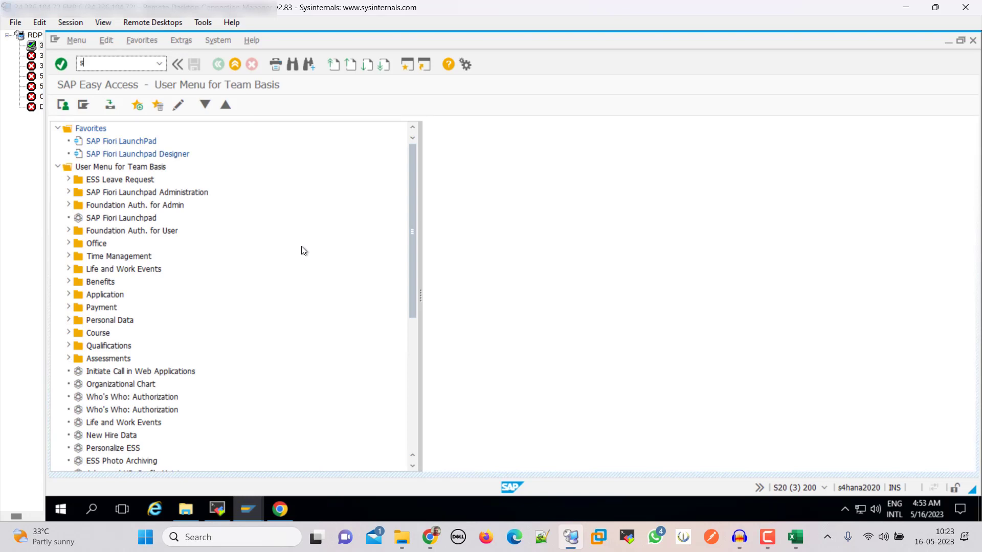
pyautogui.write('m37')
pyautogui.press('Return')
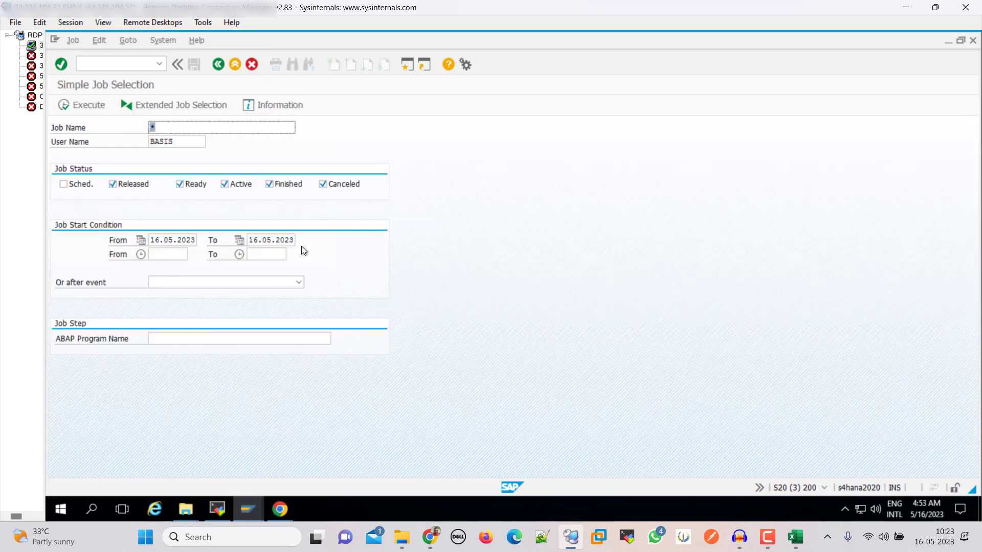
# List the jobs of all users (*) with only the Active status selected
pyautogui.press('Tab')
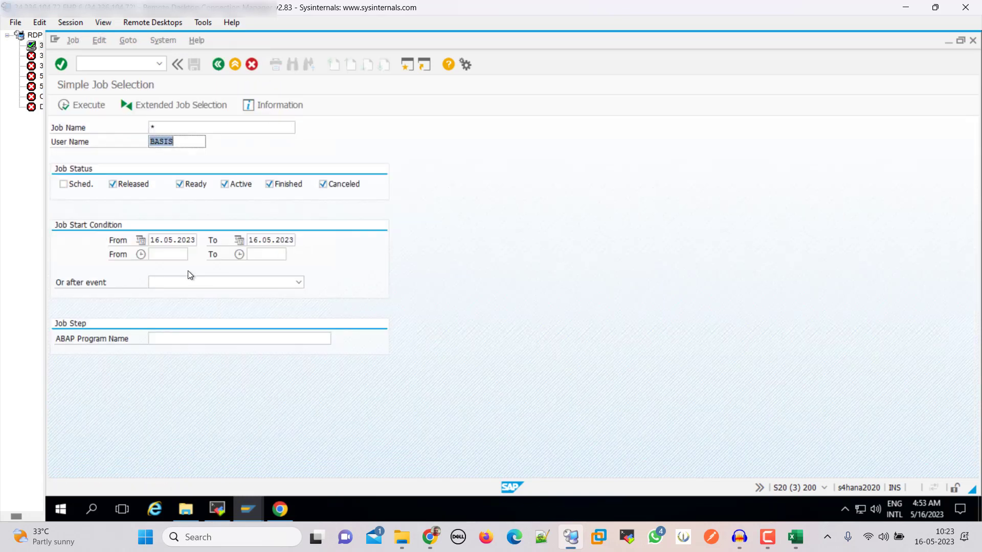
pyautogui.write('*')
pyautogui.press('Tab')
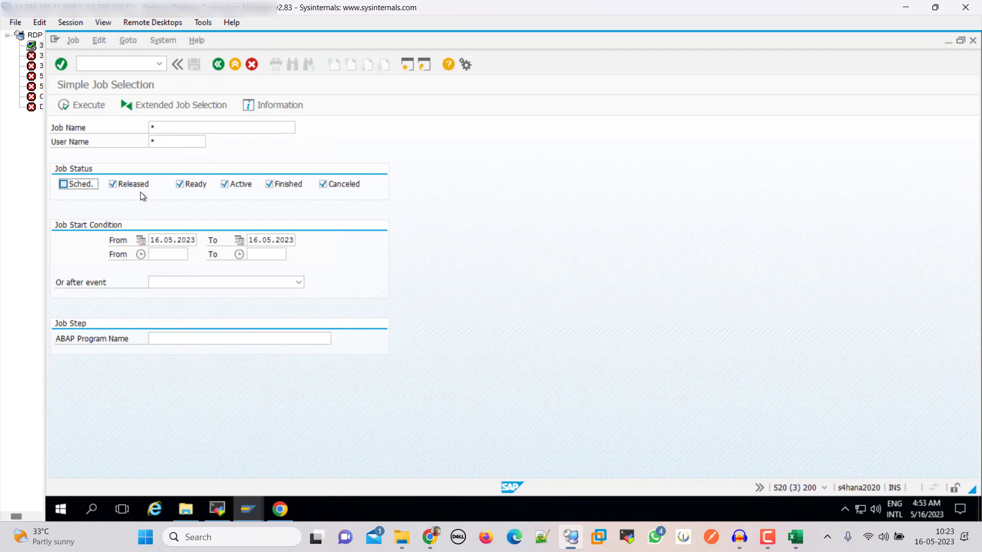
pyautogui.press('Tab')
pyautogui.press('space')
pyautogui.press('Tab')
pyautogui.press('space')
pyautogui.press('Tab')
pyautogui.press('Tab')
pyautogui.press('space')
pyautogui.press('Tab')
pyautogui.press('space')
pyautogui.click(93, 108)
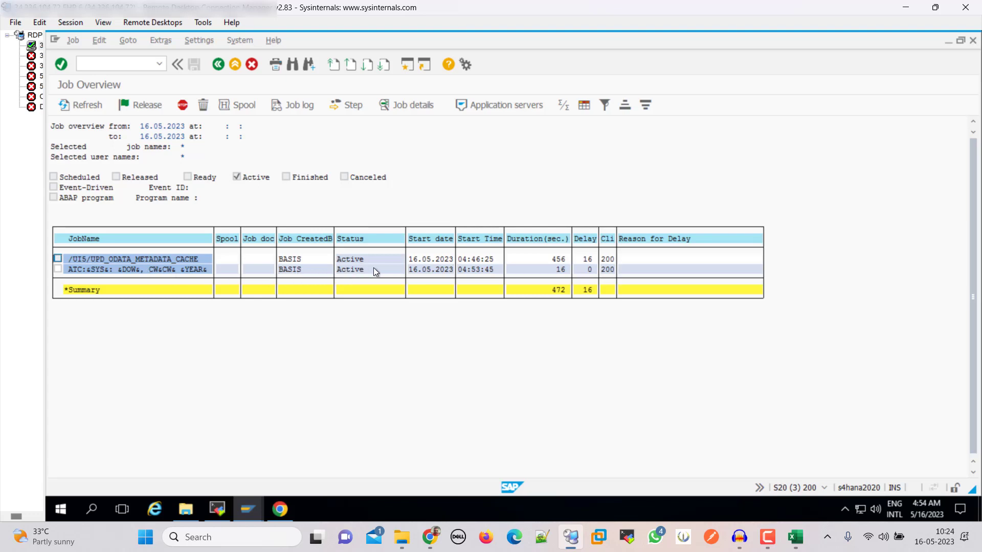
# Refresh the job overview several times to check the progress of the ATC job
pyautogui.click(84, 108)
pyautogui.click(84, 108)
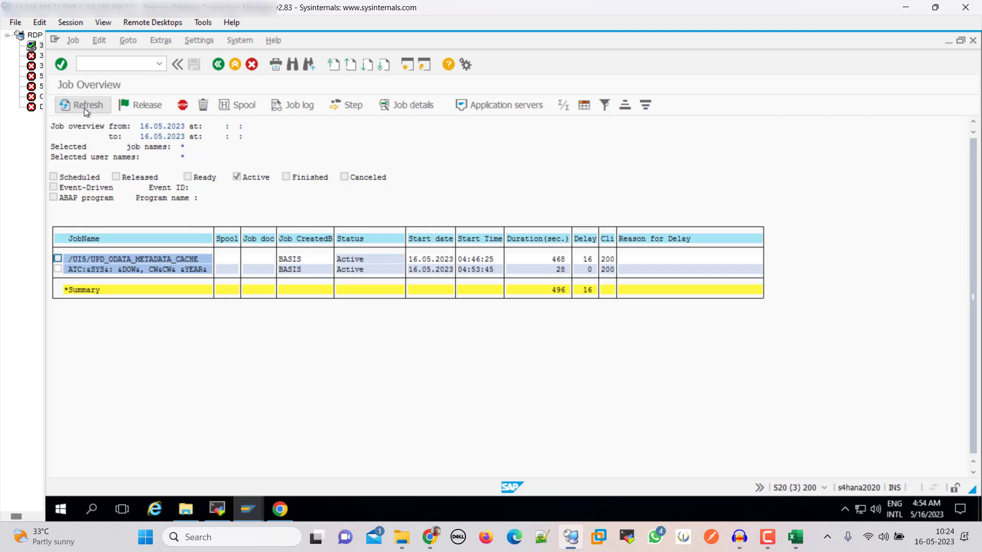
pyautogui.click(83, 109)
# Open a new SAP session and select the task "Check DB02 and Clear Inactive Objects" in the Excel upgrade plan
pyautogui.click(403, 66)
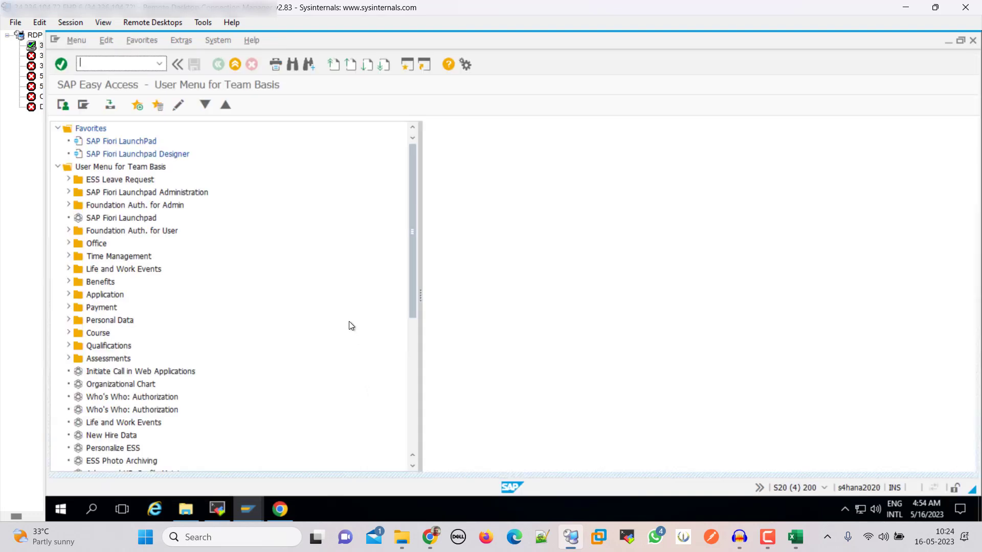
pyautogui.hotkey('alt', 'Tab')
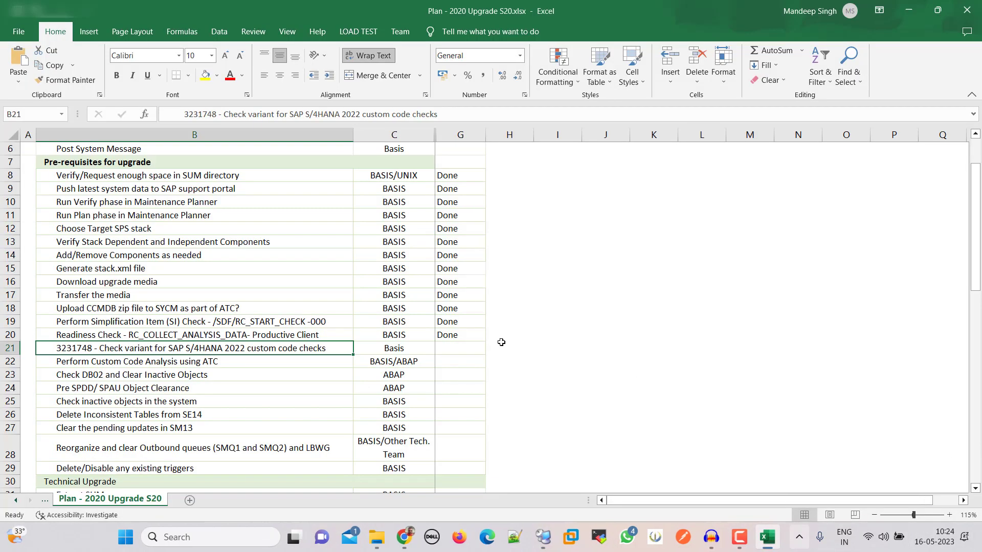
pyautogui.click(116, 362)
pyautogui.click(123, 379)
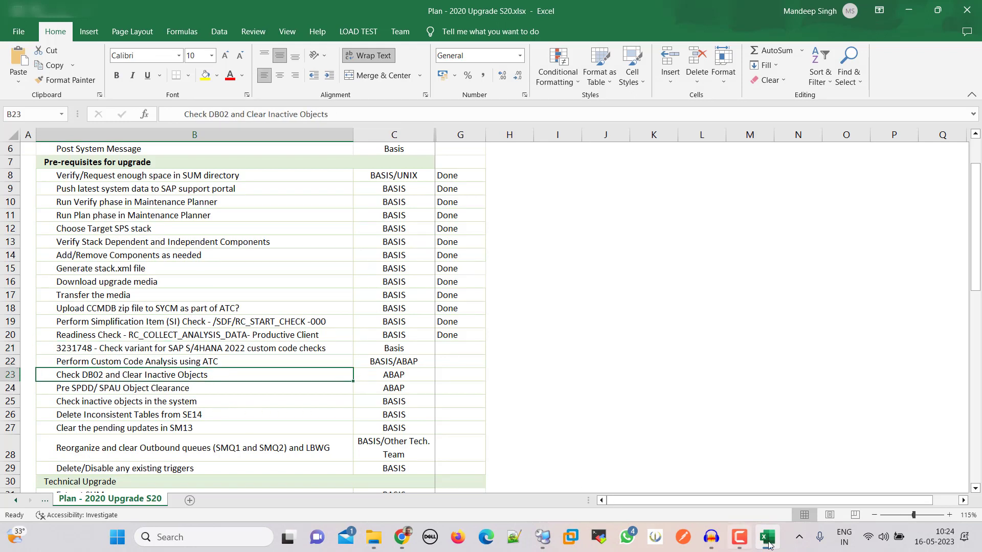
# Switch back to the SAP session and view the Missing Tables and Indexes diagnostics in transaction DB02
pyautogui.moveTo(759, 524)
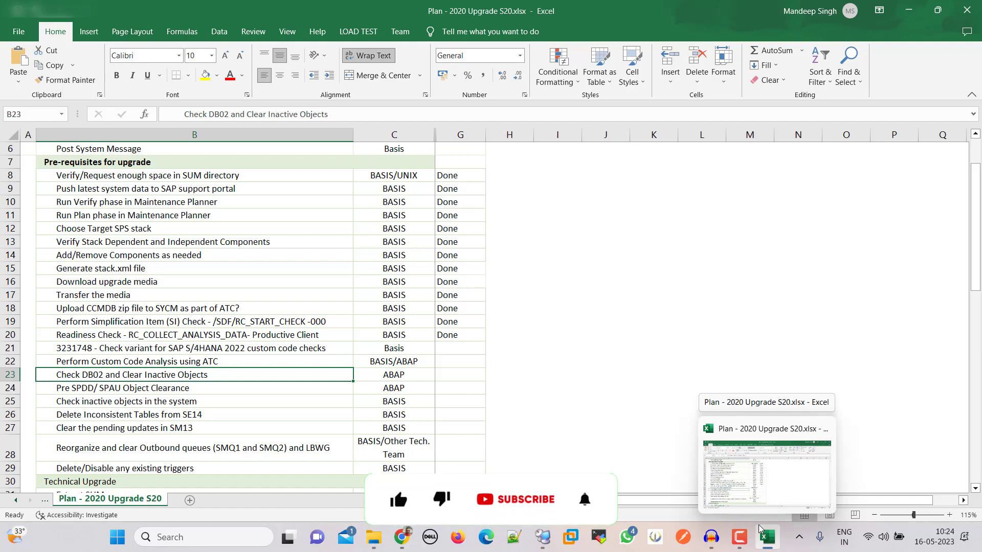
pyautogui.click(549, 538)
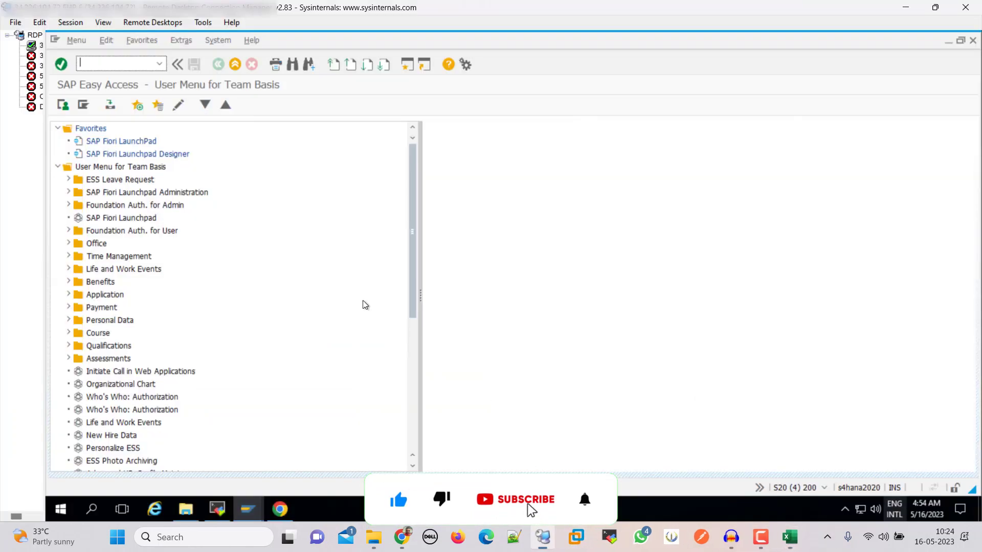
pyautogui.write('db02')
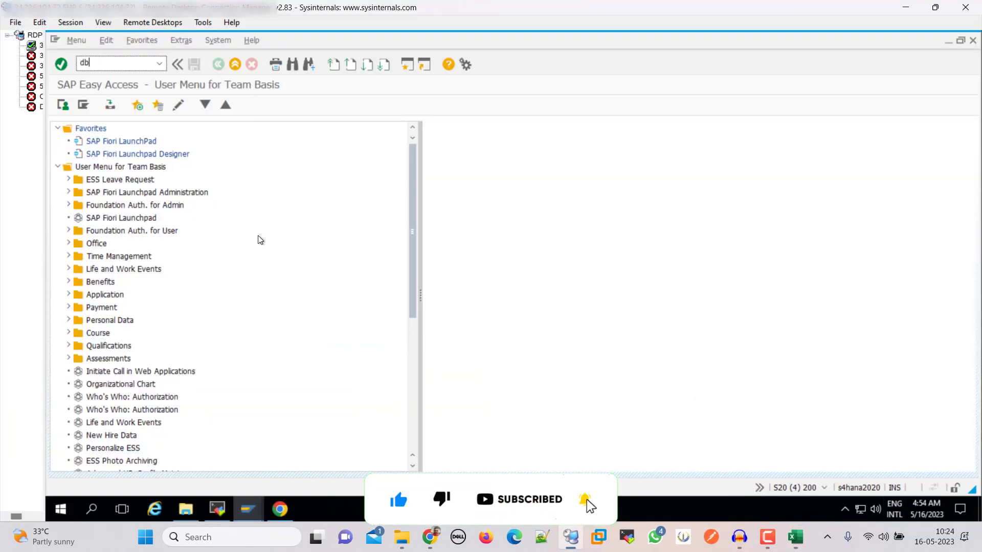
pyautogui.press('Return')
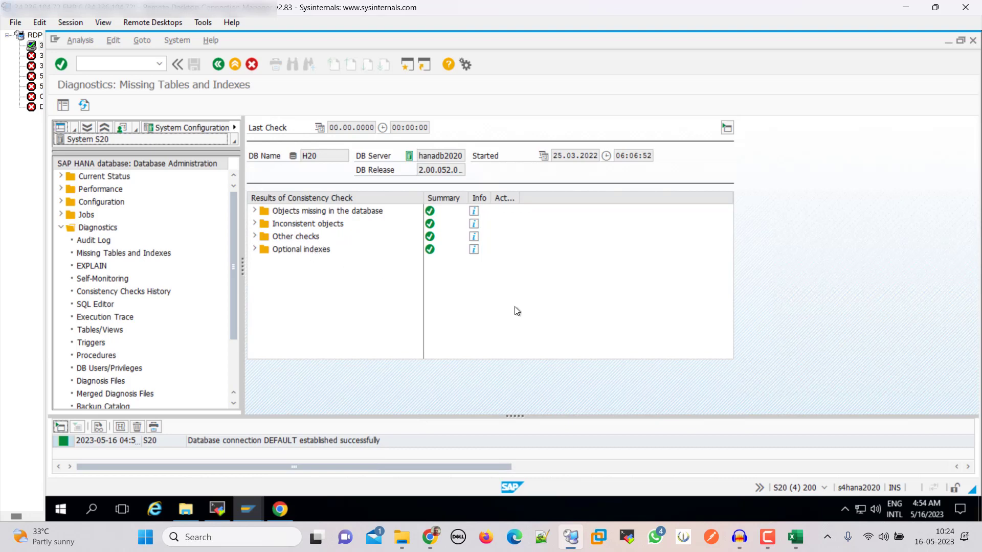
# Select the task "Pre SPDD/ SPAU Object Clearance" in the Excel plan, and start transaction SPDD in SAP
pyautogui.click(795, 537)
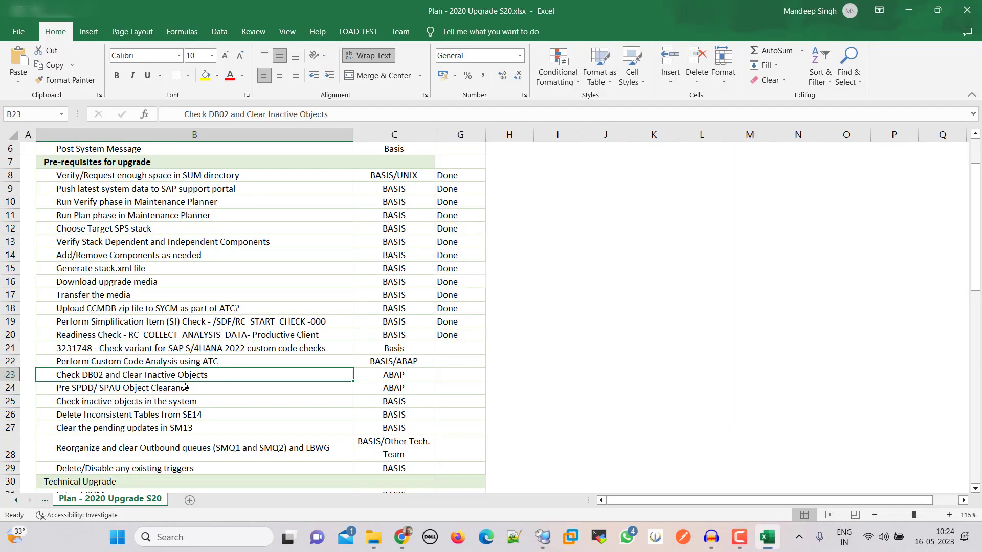
pyautogui.click(160, 390)
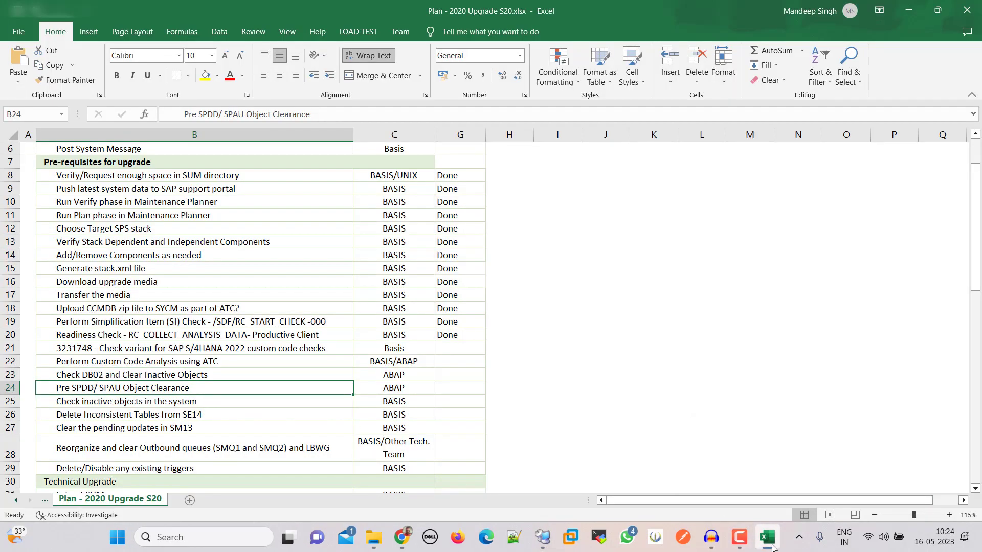
pyautogui.click(543, 537)
pyautogui.click(116, 65)
pyautogui.write('/nspdd')
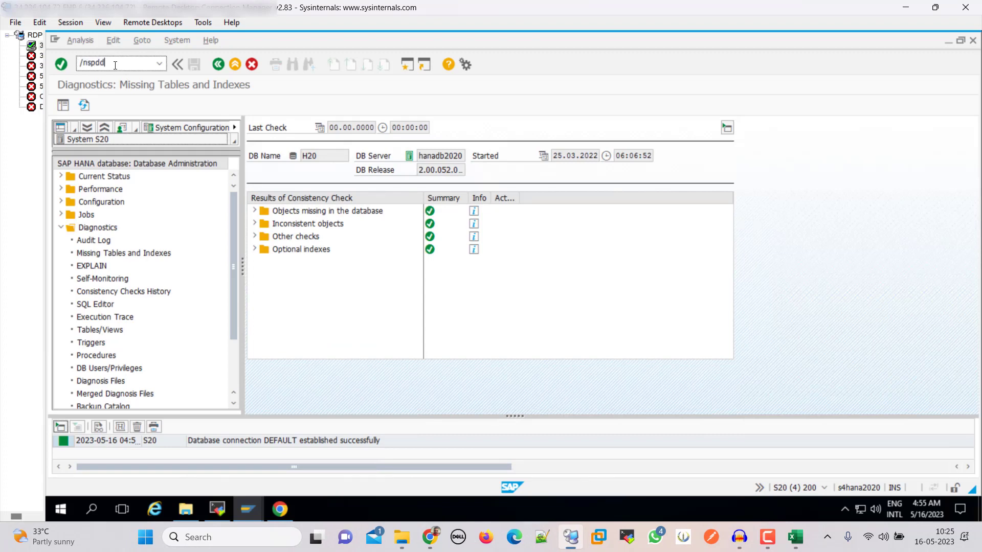
pyautogui.press('Return')
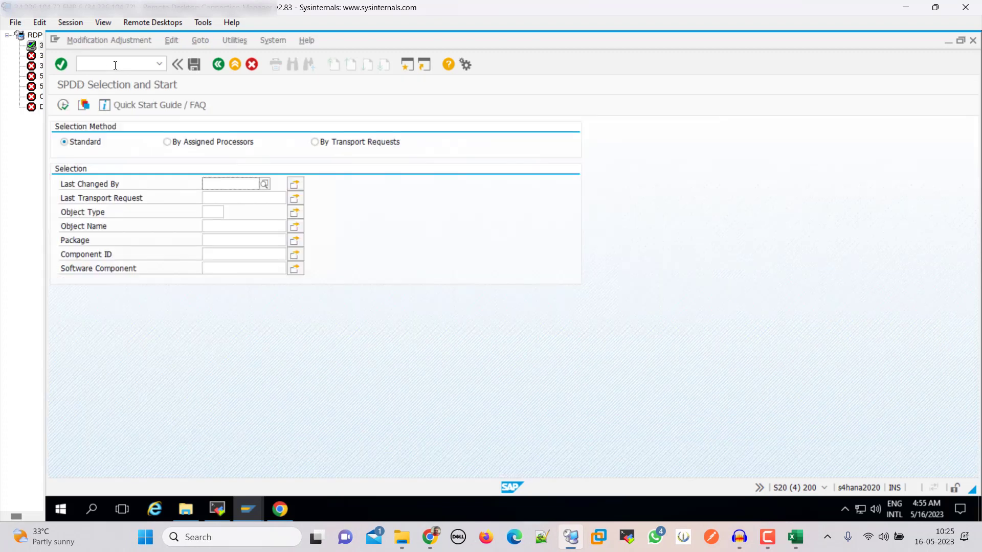
# Run the standard SPDD selection with a new action protocol titled SPDD and view the objects with assistant
pyautogui.click(63, 105)
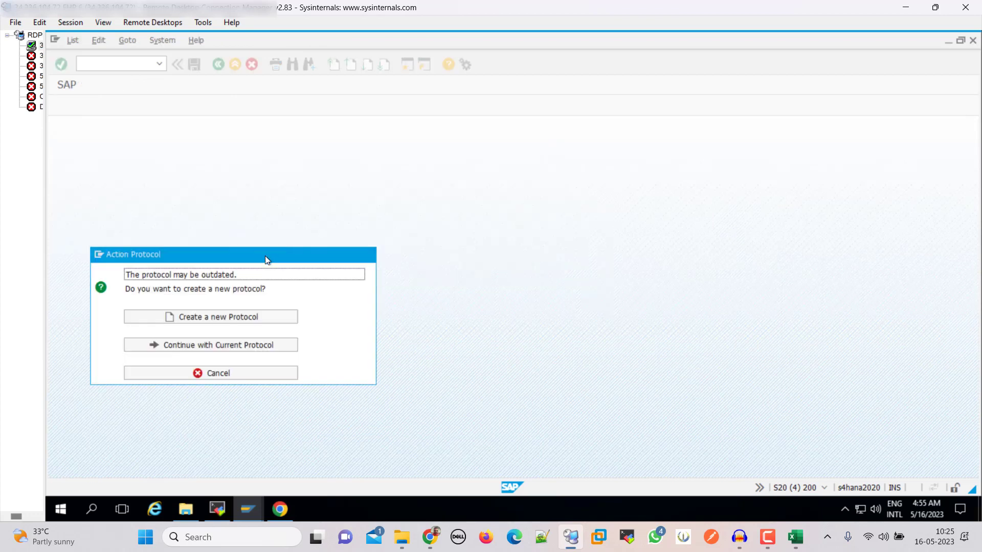
pyautogui.click(234, 319)
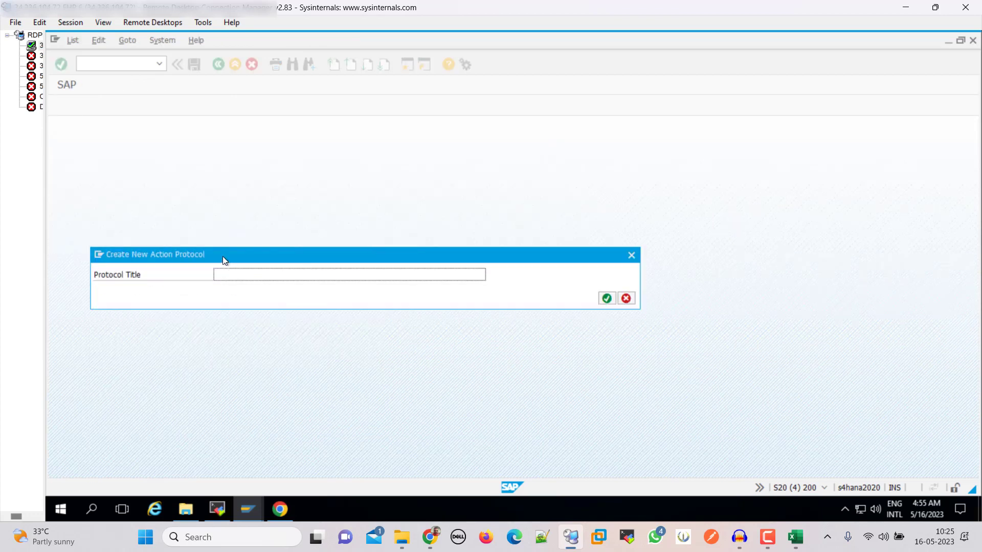
pyautogui.write('SPDD')
pyautogui.click(607, 298)
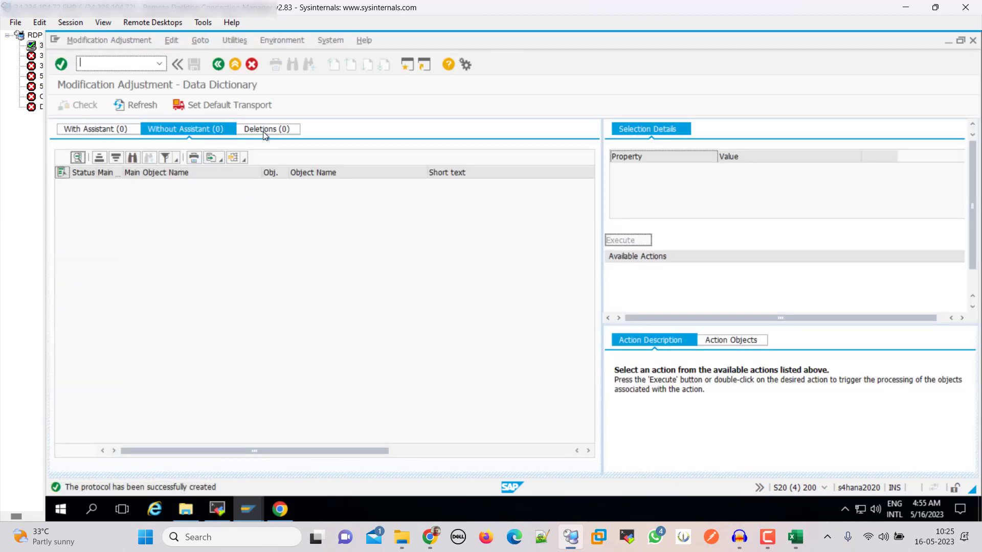
pyautogui.click(100, 131)
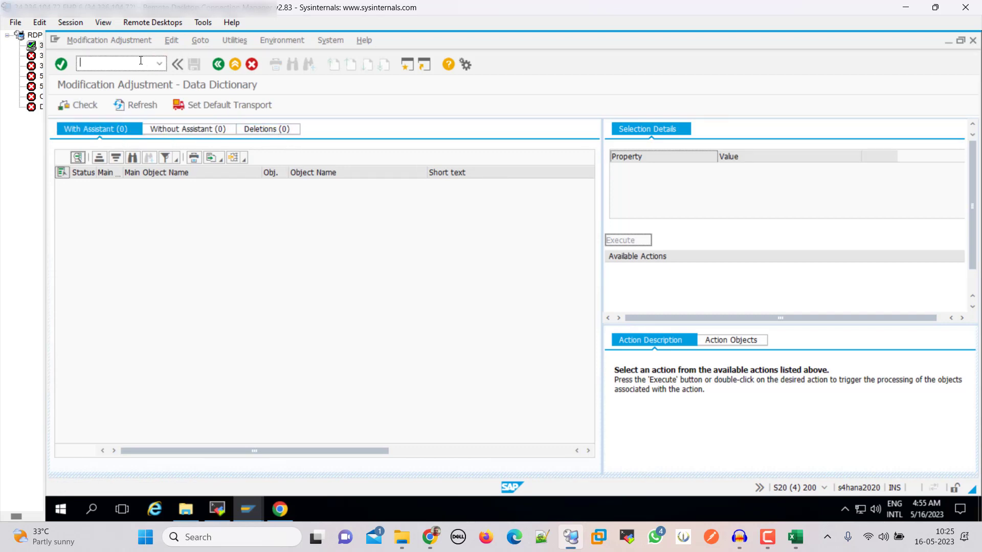
# Start transaction SPAU and run its standard selection to list the objects needing modification adjustment
pyautogui.write('/nspau')
pyautogui.press('Return')
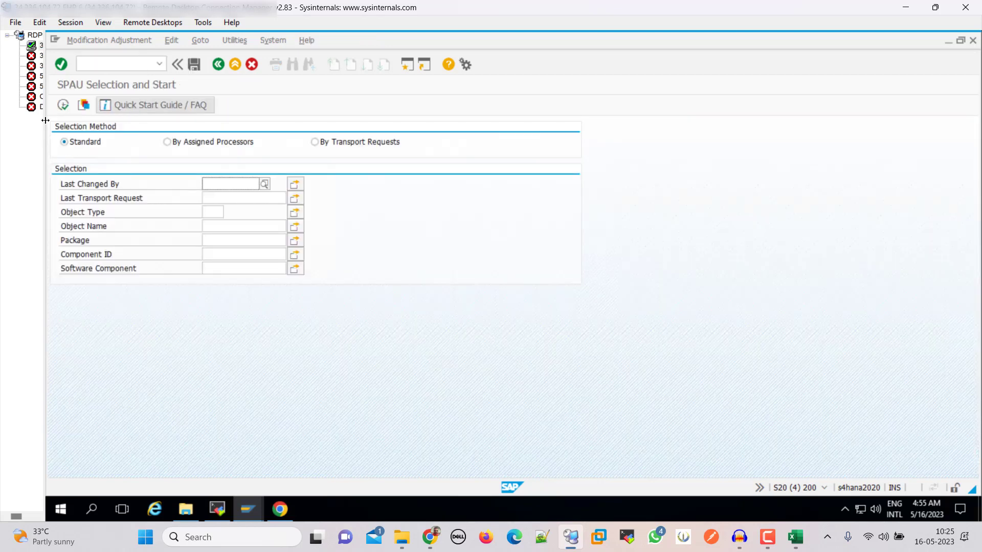
pyautogui.press('F8')
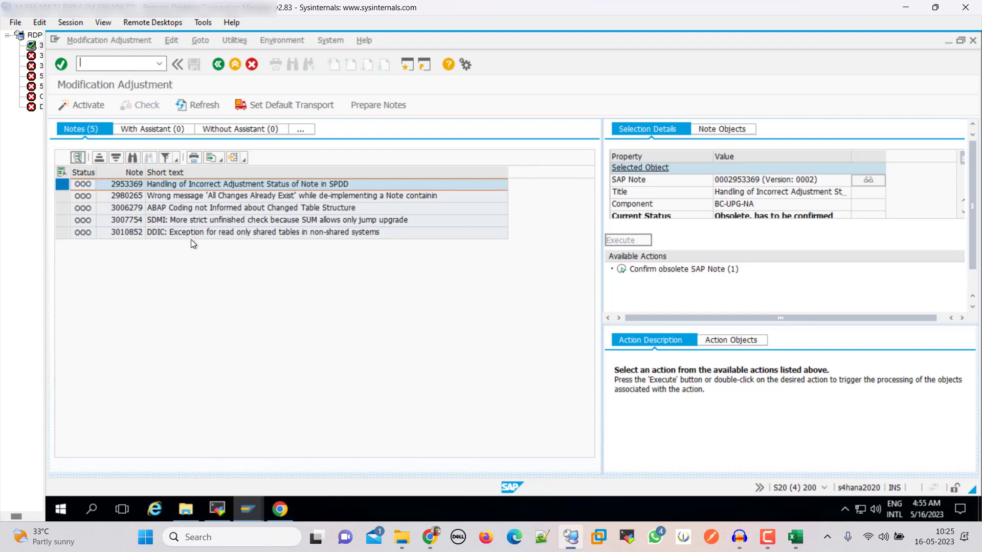
# Select the task "Check inactive objects in the system" in the Excel plan, and start SE80 in a new SAP session
pyautogui.click(794, 537)
pyautogui.click(174, 405)
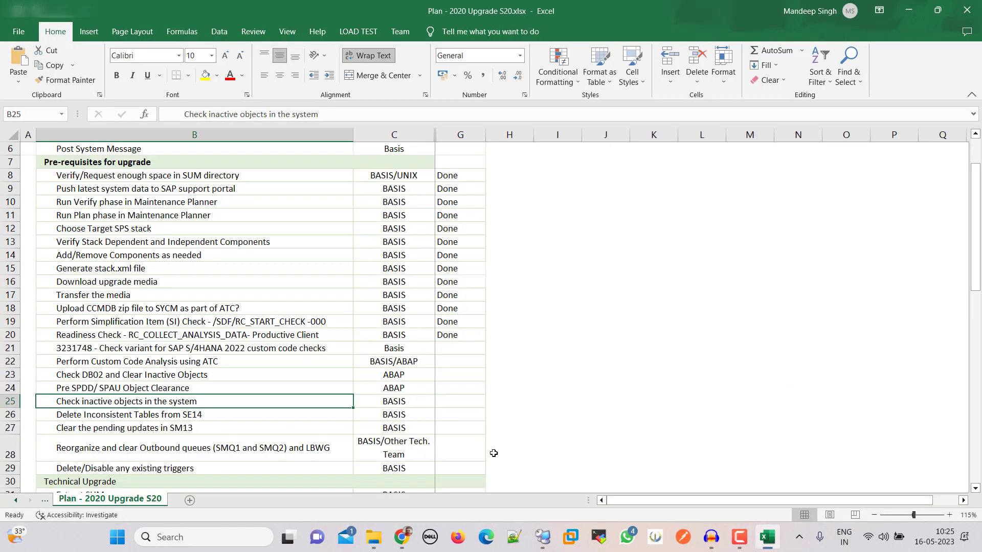
pyautogui.moveTo(765, 542)
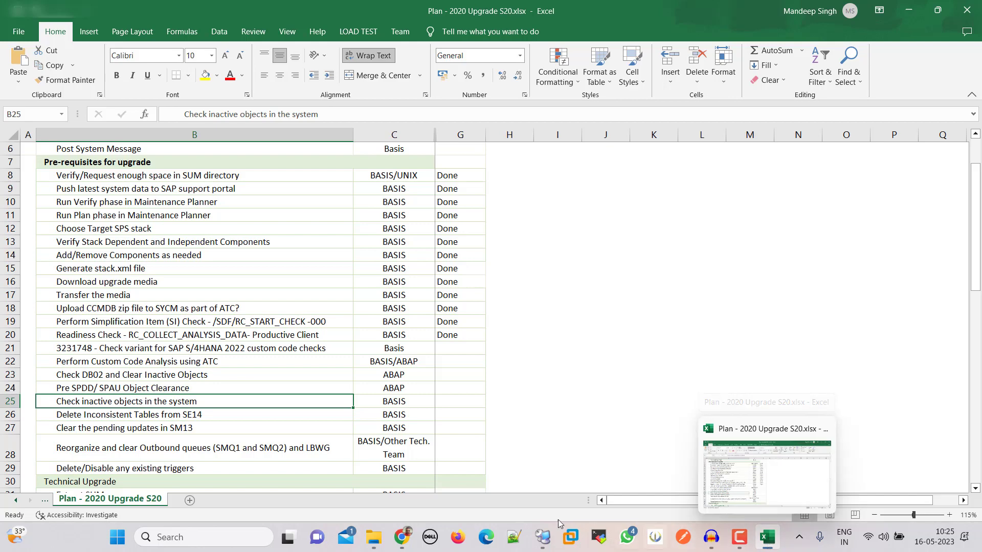
pyautogui.click(766, 542)
pyautogui.click(220, 70)
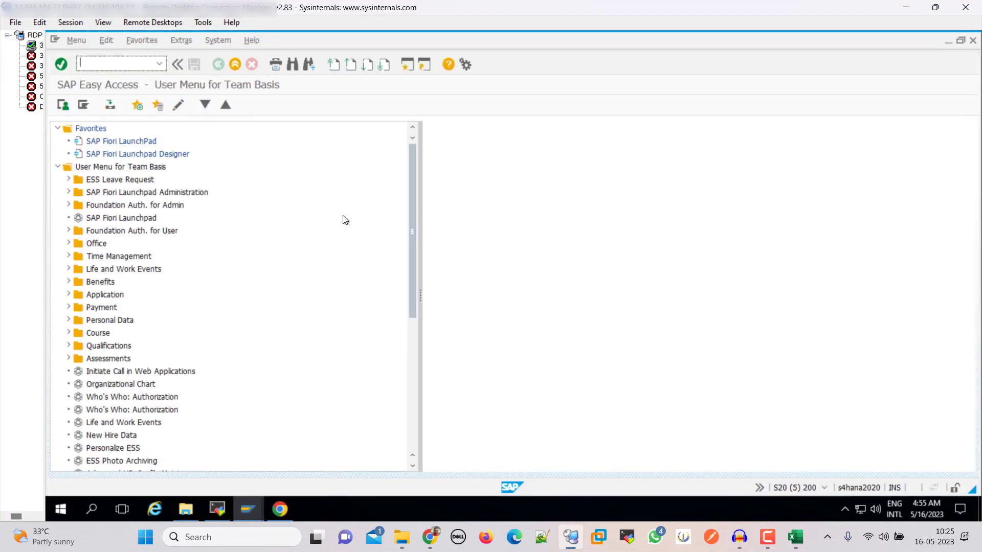
pyautogui.write('se80')
pyautogui.press('Return')
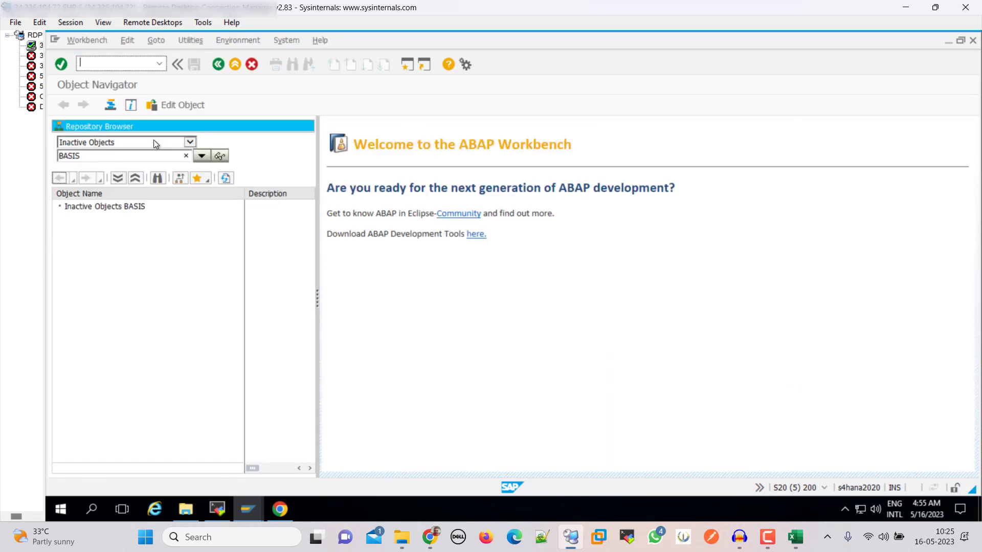
# Display the inactive objects of all users (*) in the Repository Browser
pyautogui.moveTo(94, 157); pyautogui.dragTo(47, 162)
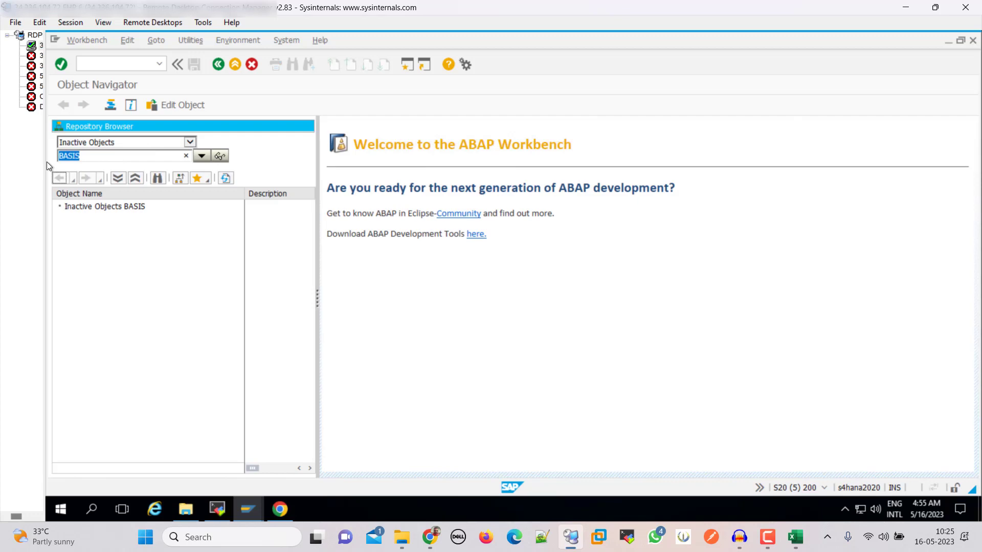
pyautogui.write('*')
pyautogui.click(220, 156)
pyautogui.click(220, 157)
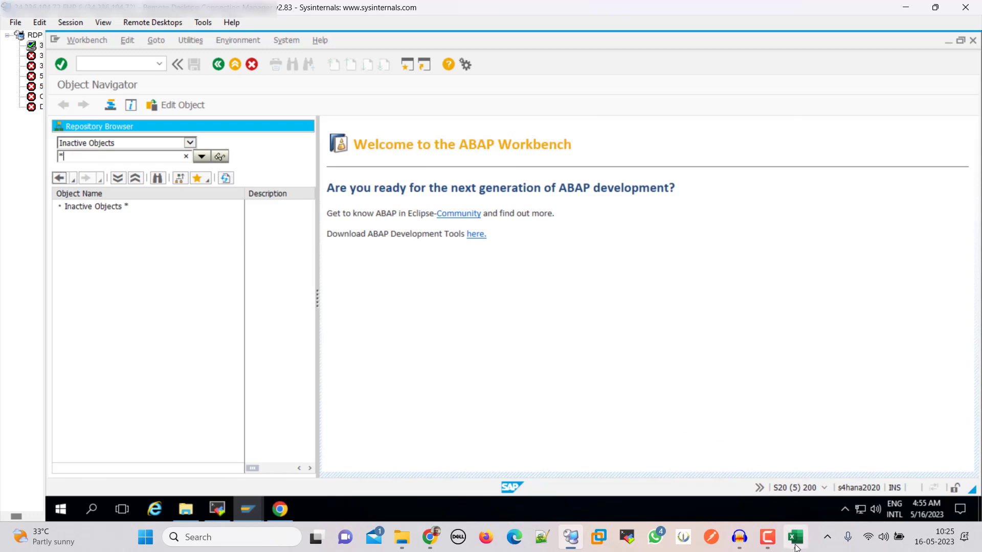
# Switch to the Excel upgrade plan and select the task "Delete Inconsistent Tables from SE14"
pyautogui.moveTo(796, 547)
pyautogui.click(795, 473)
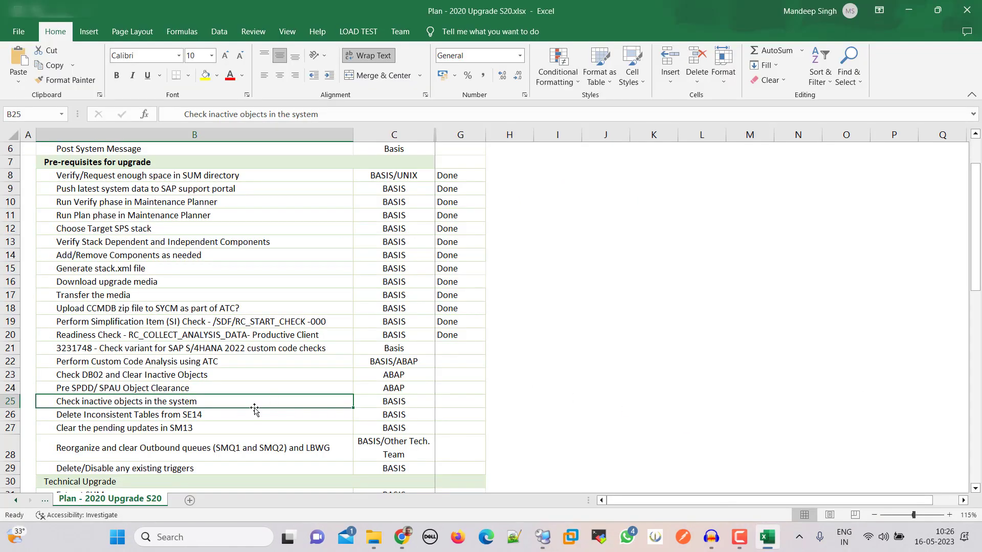
pyautogui.click(184, 416)
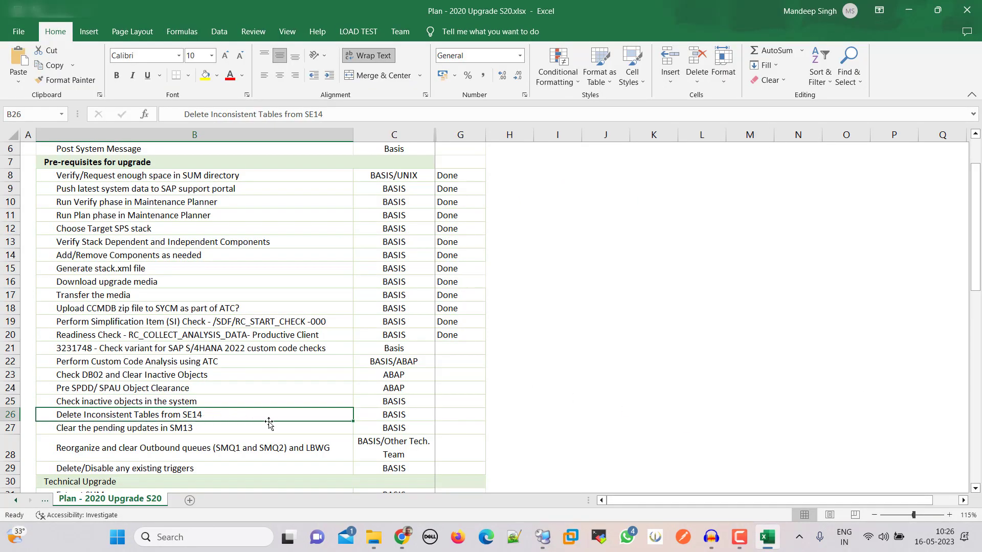
# Switch back to SAP and list the invalid temporary tables in transaction SE14
pyautogui.click(543, 537)
pyautogui.click(96, 64)
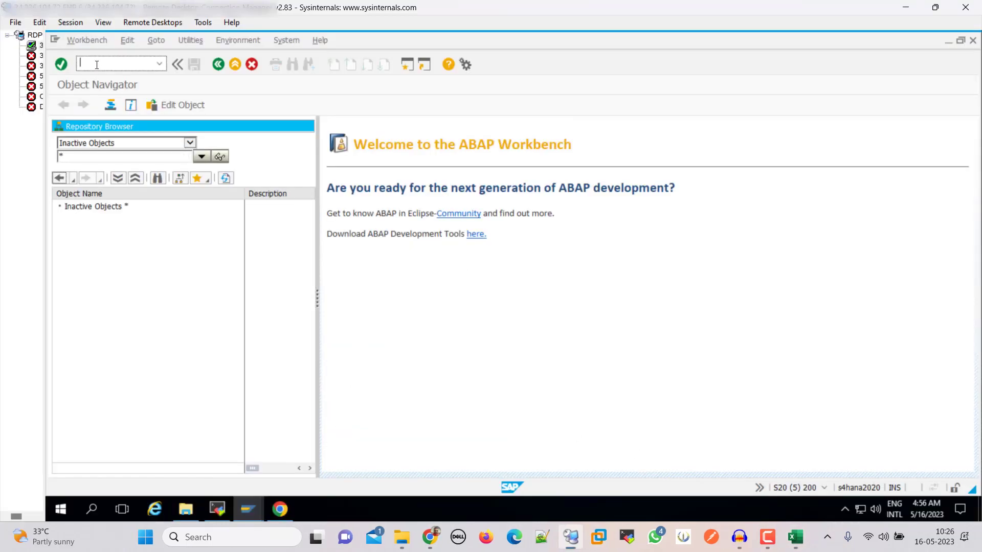
pyautogui.write('/nse14')
pyautogui.press('Return')
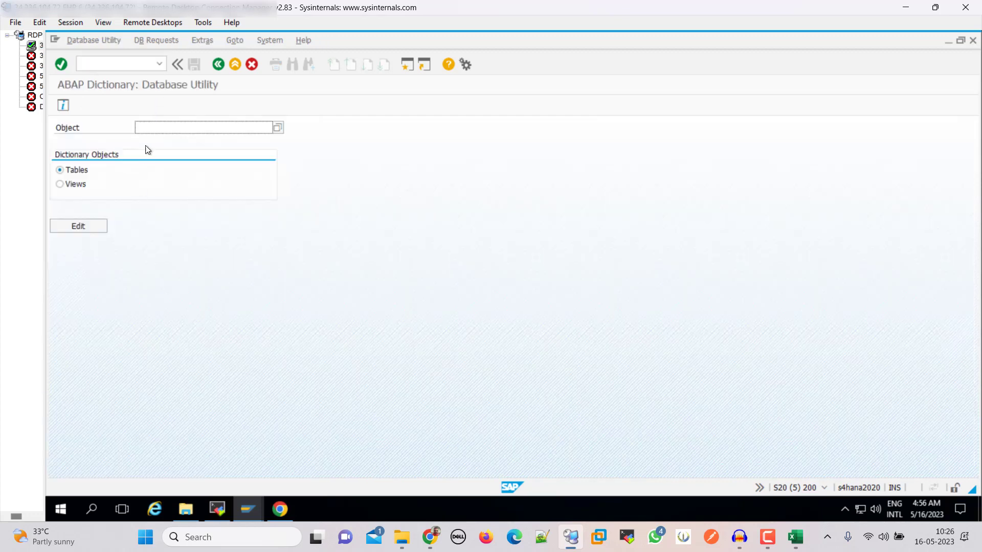
pyautogui.click(207, 40)
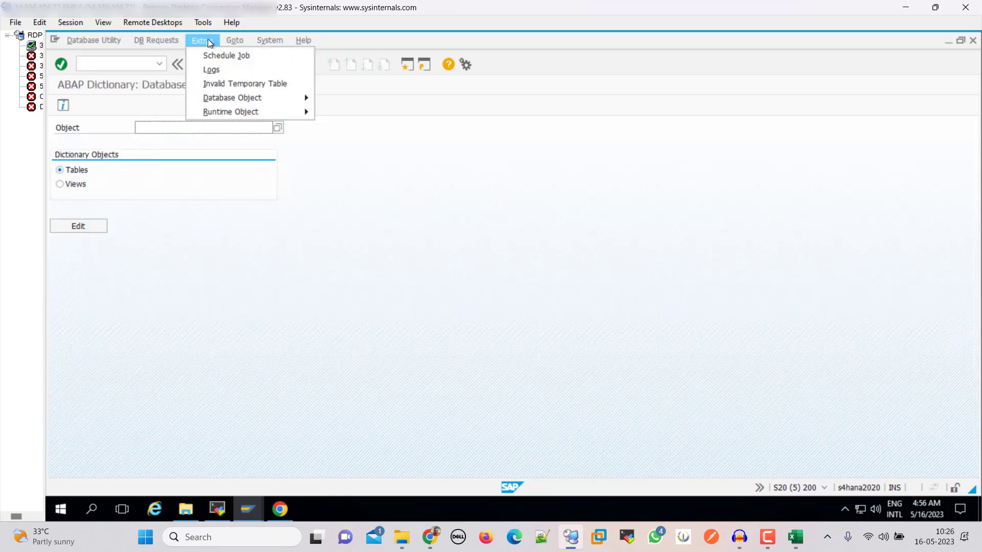
pyautogui.click(225, 83)
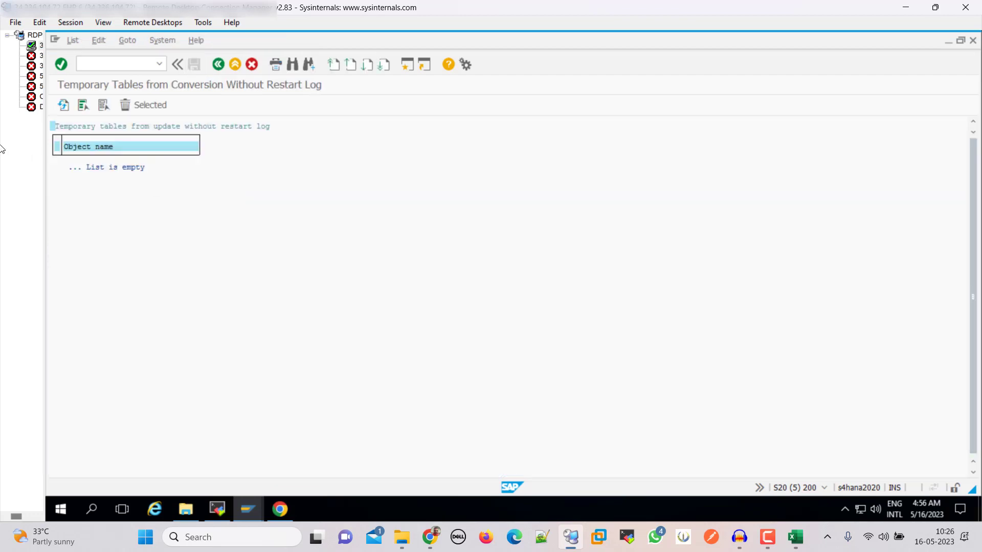
# Start transaction SM13 and list update requests of every status for all clients and users without a from date
pyautogui.click(128, 61)
pyautogui.write('/nsm13')
pyautogui.press('Return')
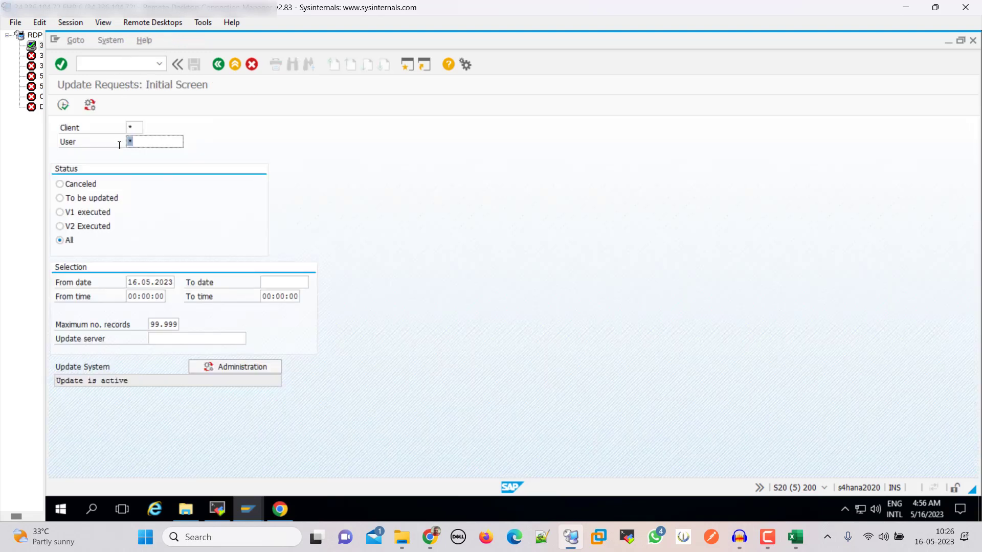
pyautogui.moveTo(131, 280); pyautogui.dragTo(249, 283)
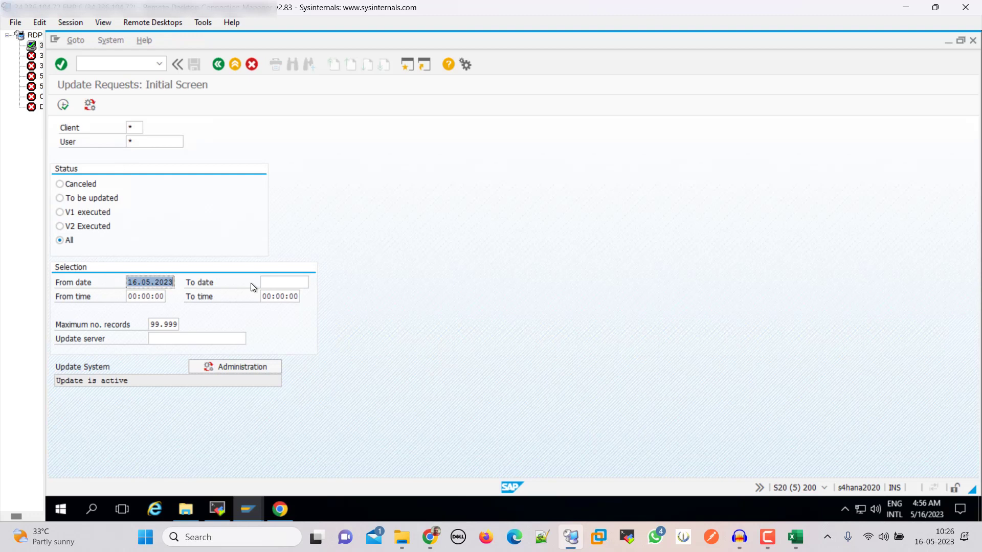
pyautogui.press('Delete')
pyautogui.click(65, 106)
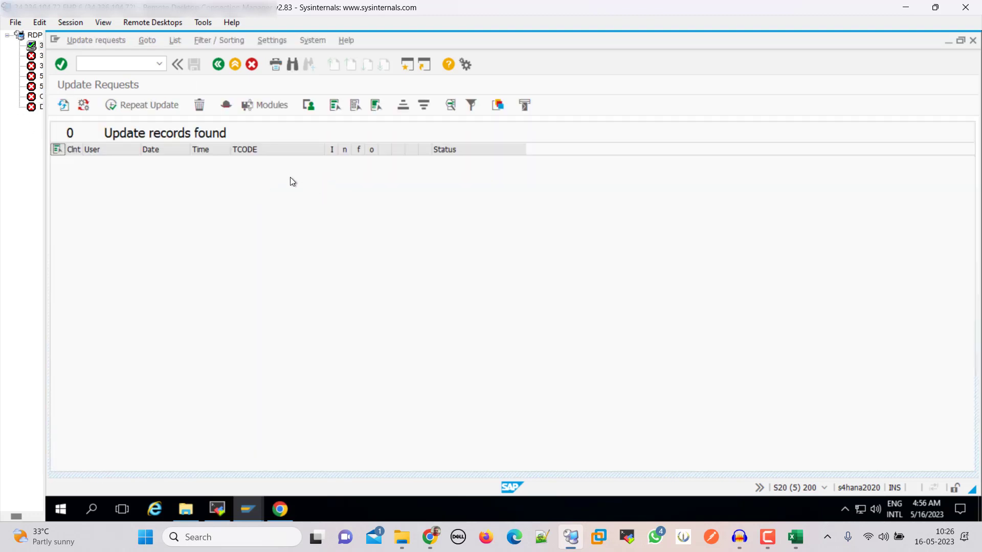
# Start transaction SMQ1 to open the qRFC outbound queue monitor
pyautogui.click(144, 64)
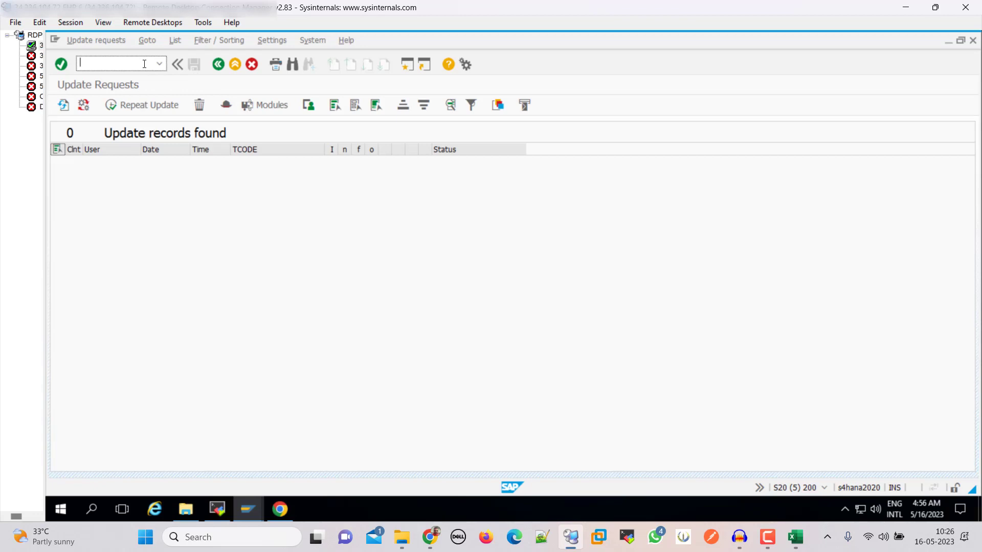
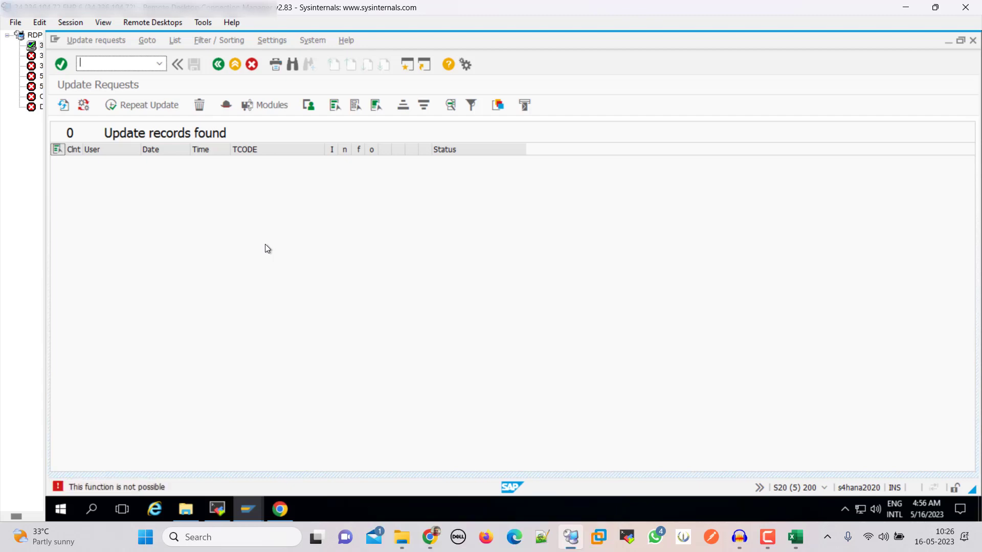
pyautogui.write('/nsmq1')
pyautogui.press('Return')
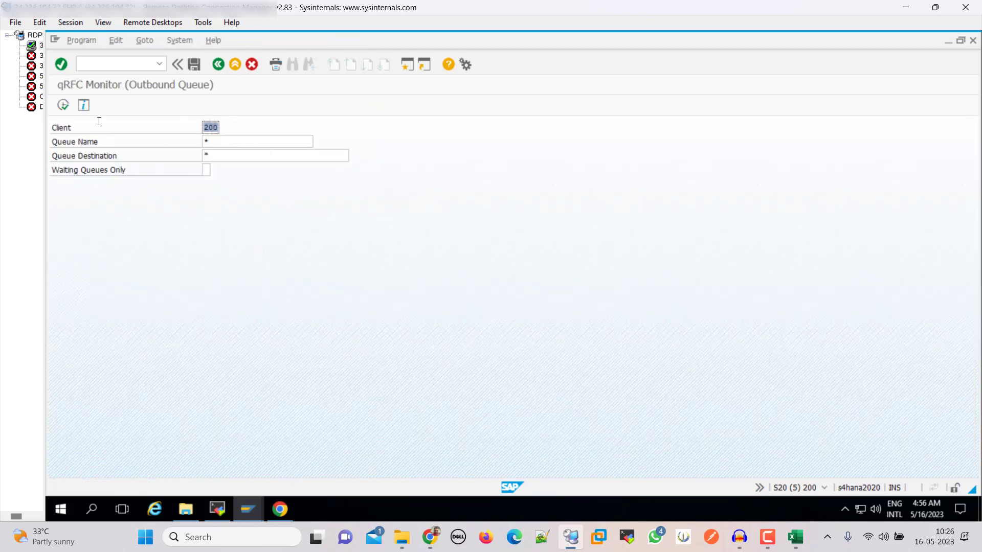
# List the outbound queues of client 200 for all queue names and destinations, and check for queues with errors
pyautogui.click(63, 105)
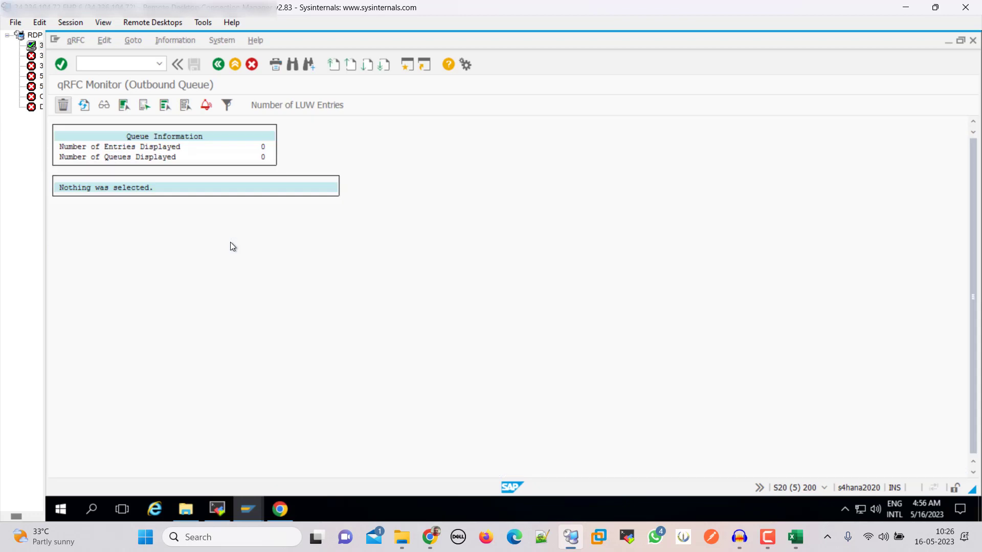
pyautogui.click(205, 107)
# Start transaction SMQ2 and list all inbound queues of client 200
pyautogui.click(113, 61)
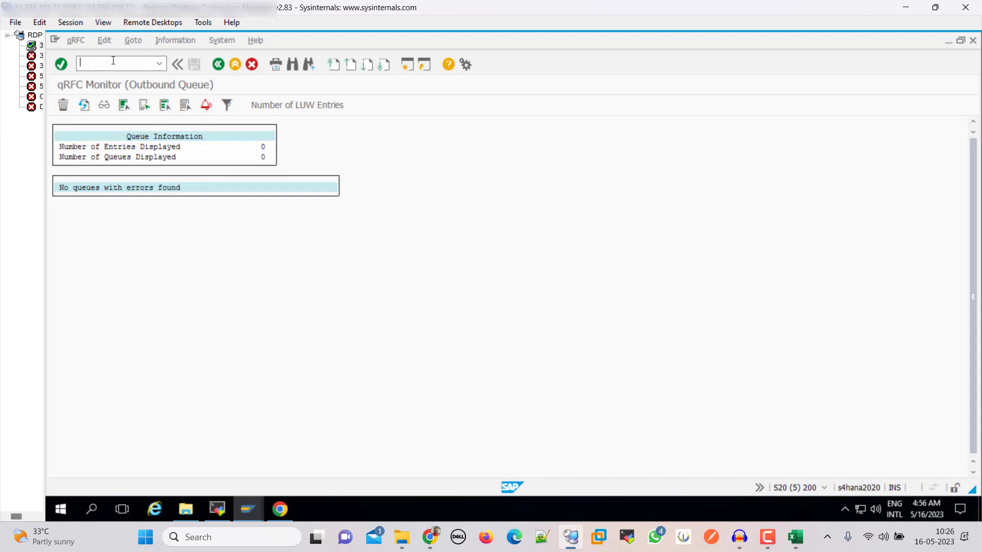
pyautogui.write('/nsmq2')
pyautogui.press('Return')
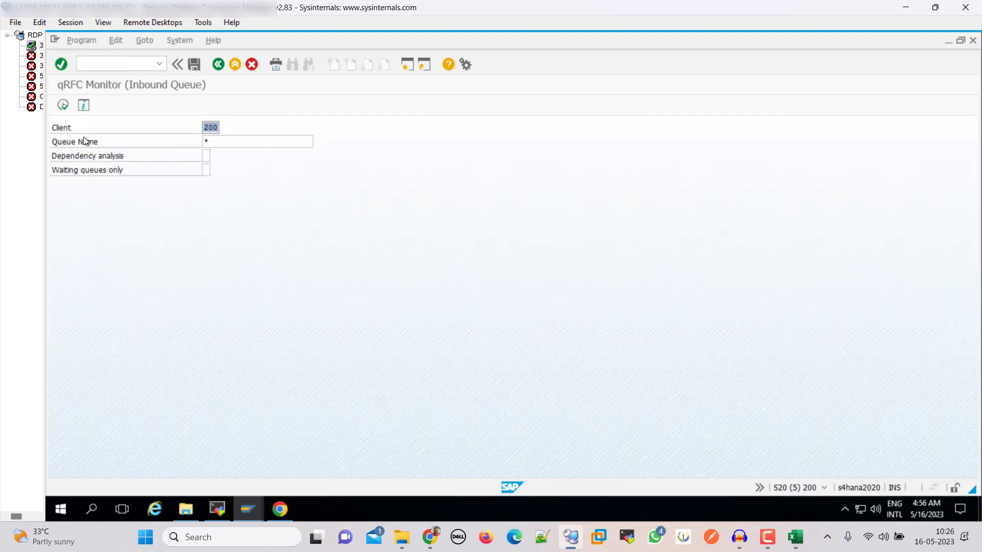
pyautogui.click(62, 104)
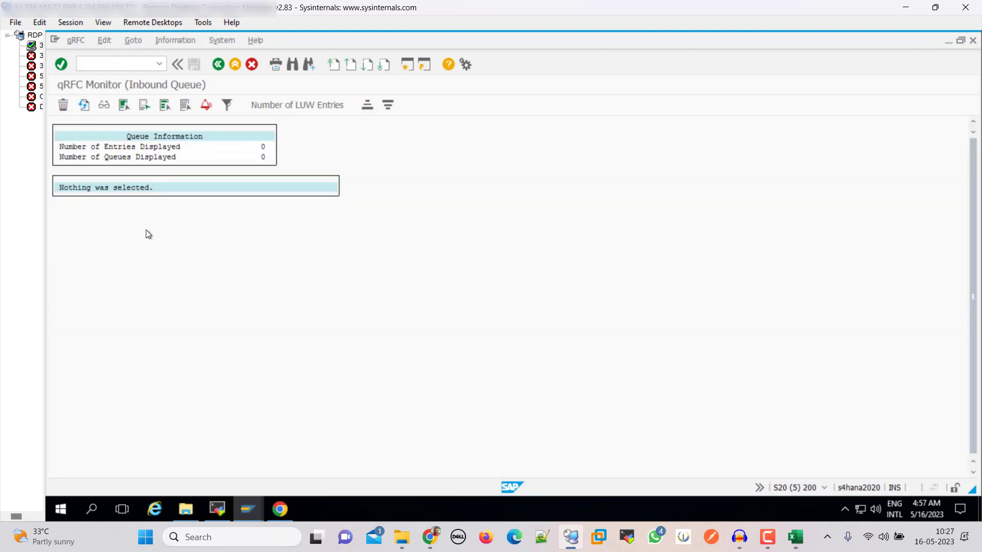
# Start transaction DB02, execute the query "select * from triggers" in the SQL Editor, and review the returned triggers
pyautogui.click(115, 60)
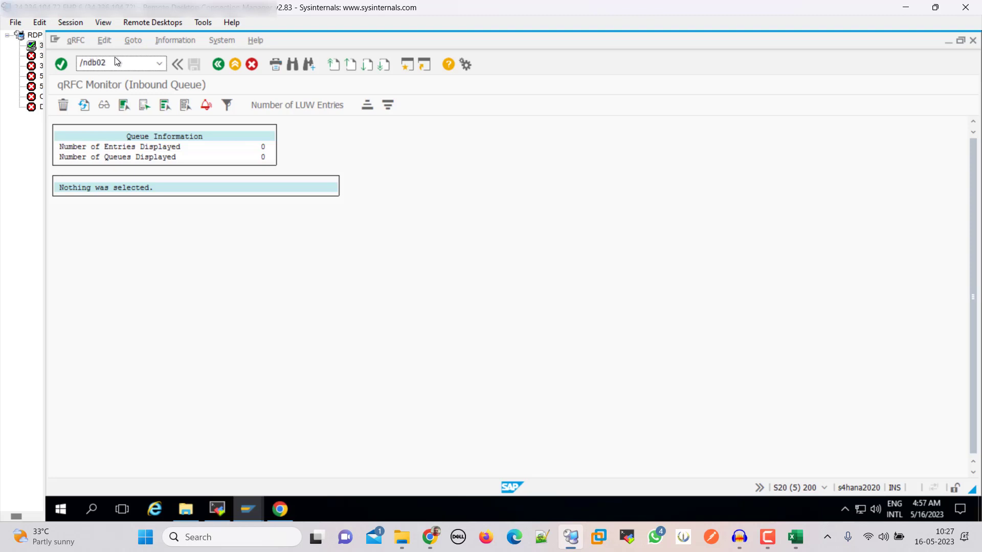
pyautogui.press('Return')
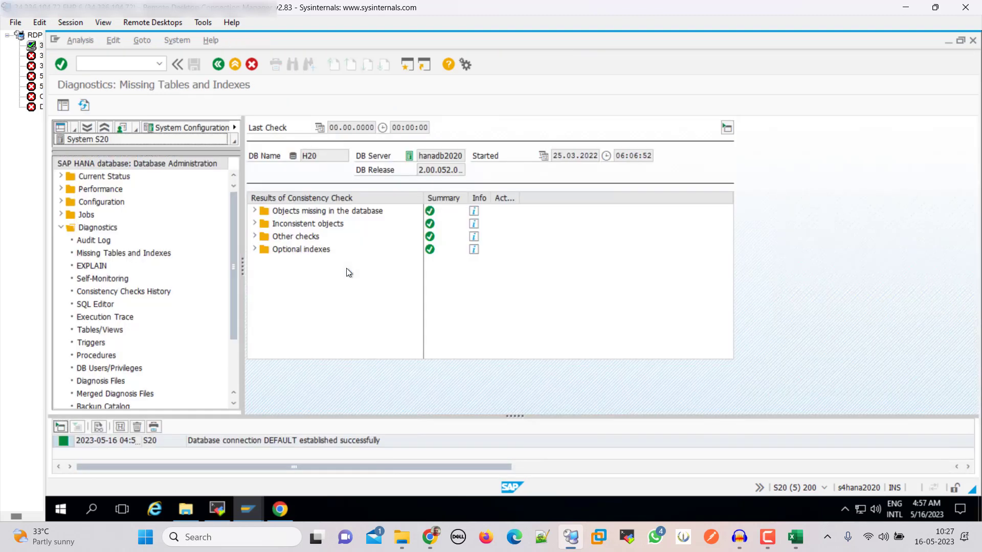
pyautogui.click(96, 303)
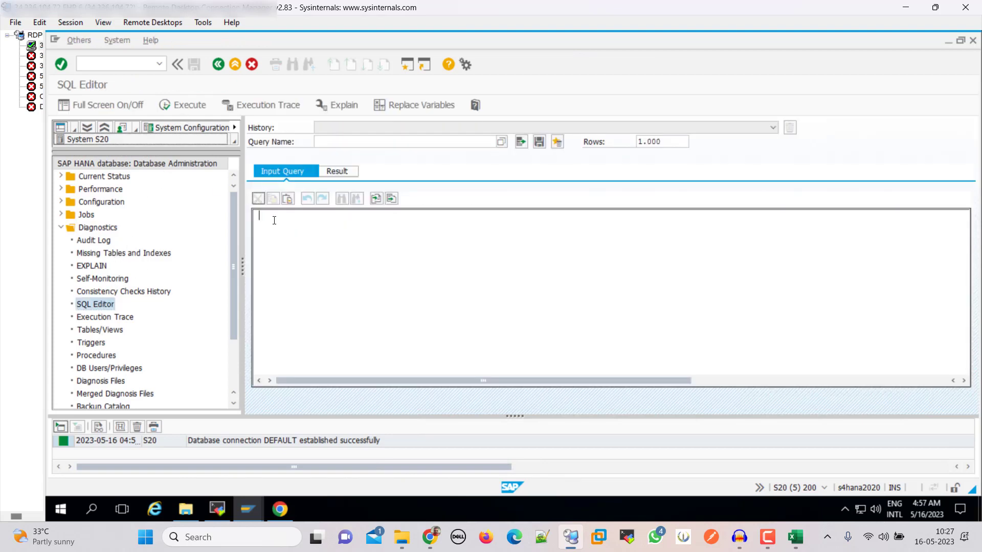
pyautogui.write('select * from tri')
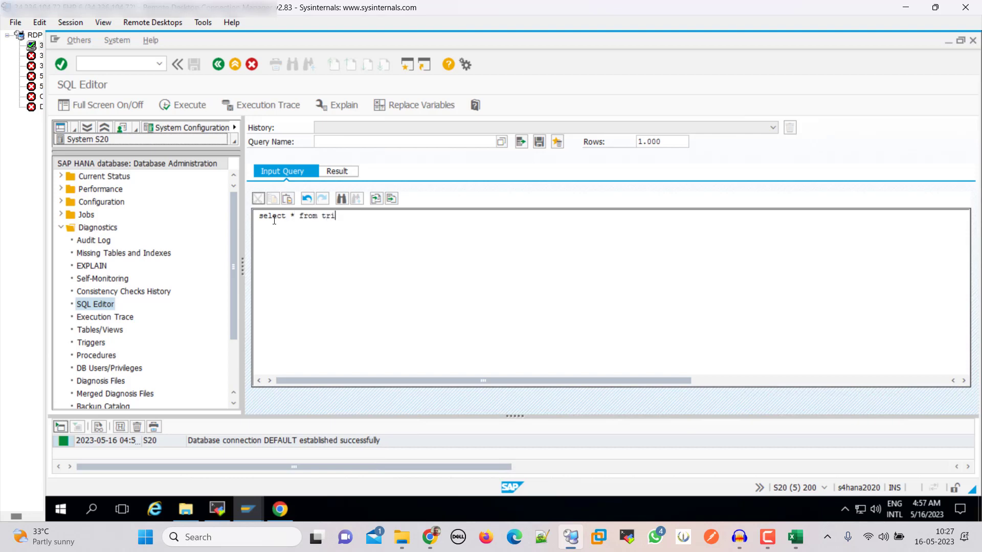
pyautogui.write('ggers')
pyautogui.click(181, 105)
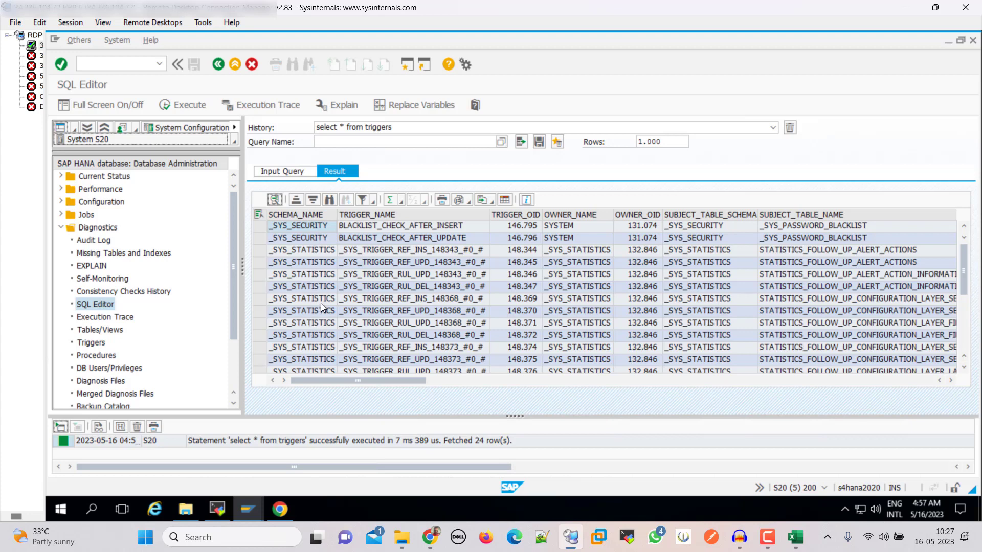
pyautogui.scroll(-4, 316, 300)
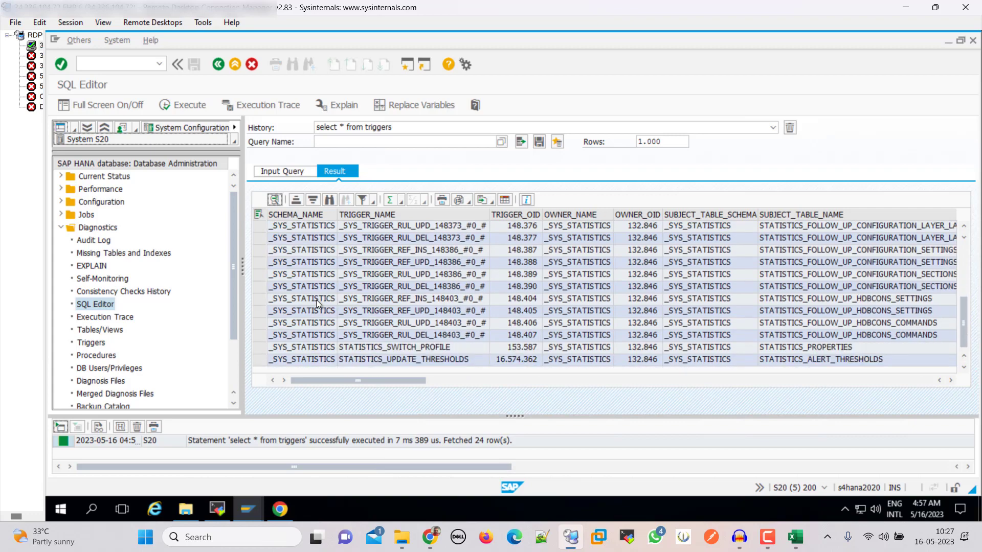
pyautogui.scroll(4, 315, 312)
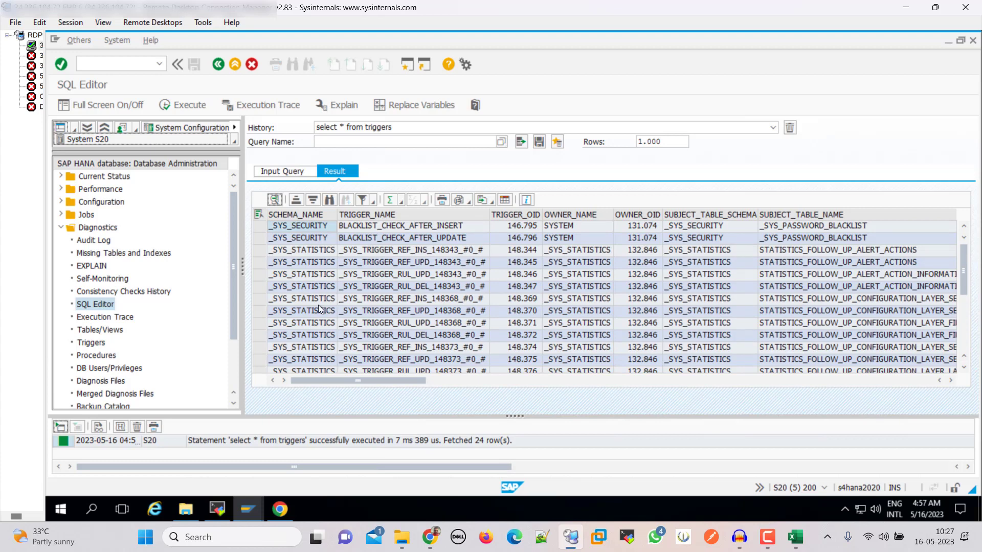
pyautogui.scroll(-4, 319, 305)
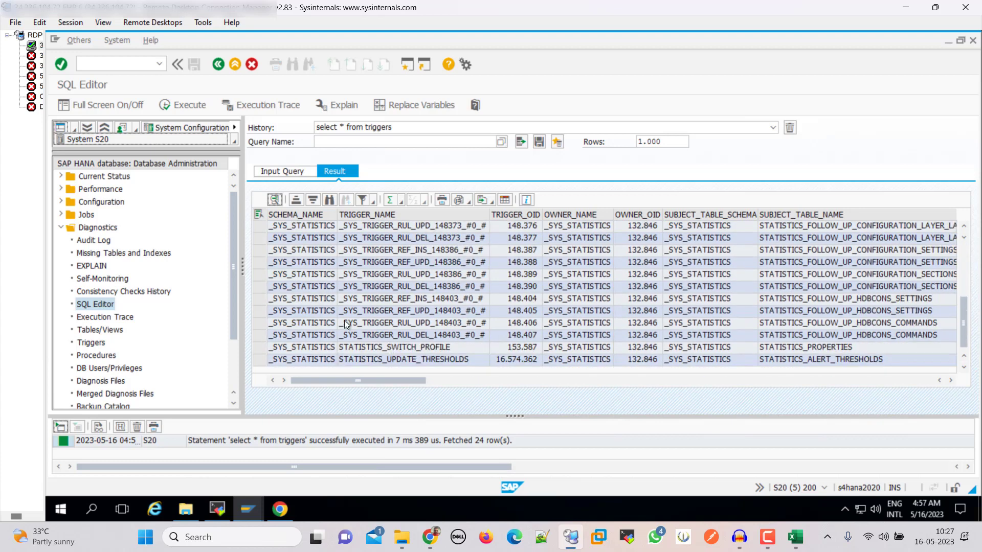
pyautogui.scroll(4, 335, 304)
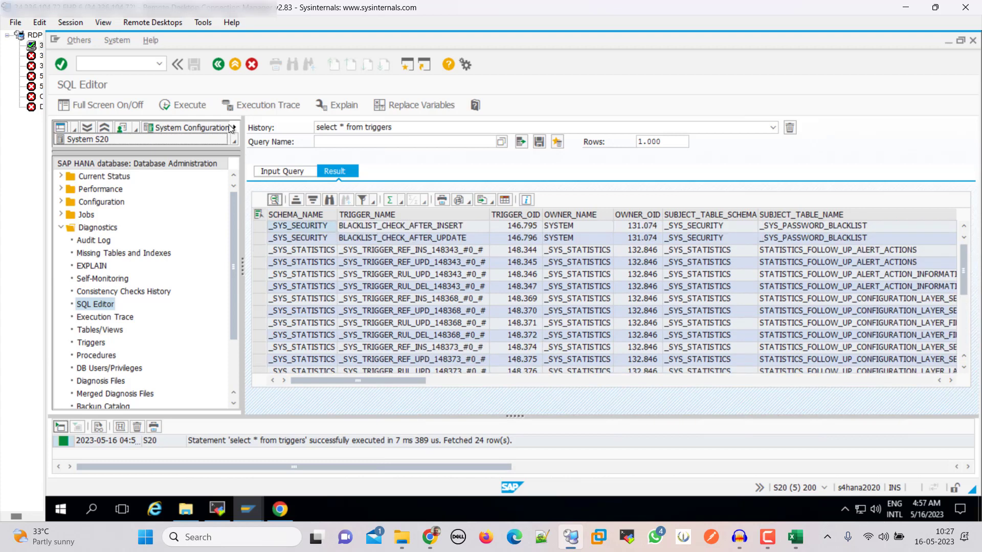
# Look up the database schema in the system status details, and leave the SQL Editor
pyautogui.click(119, 41)
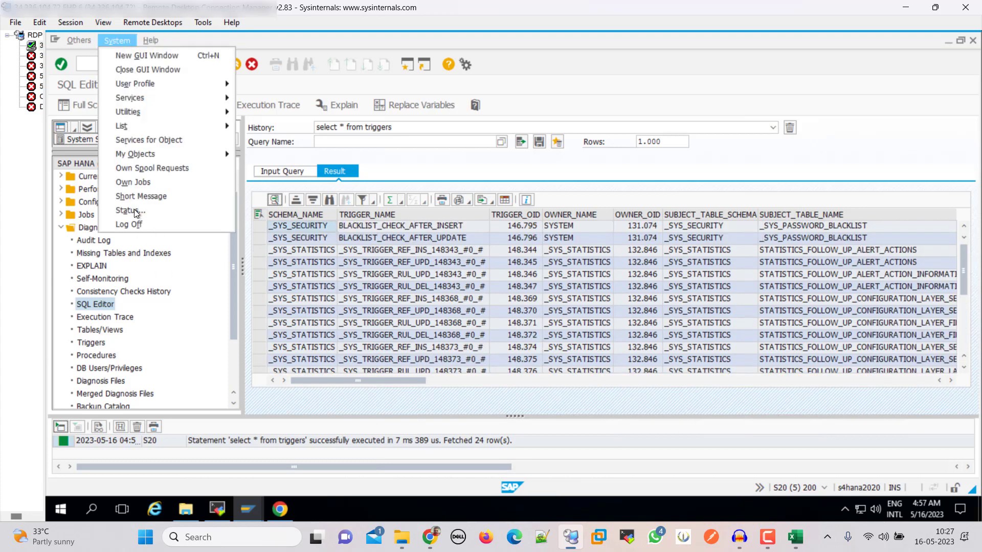
pyautogui.click(136, 211)
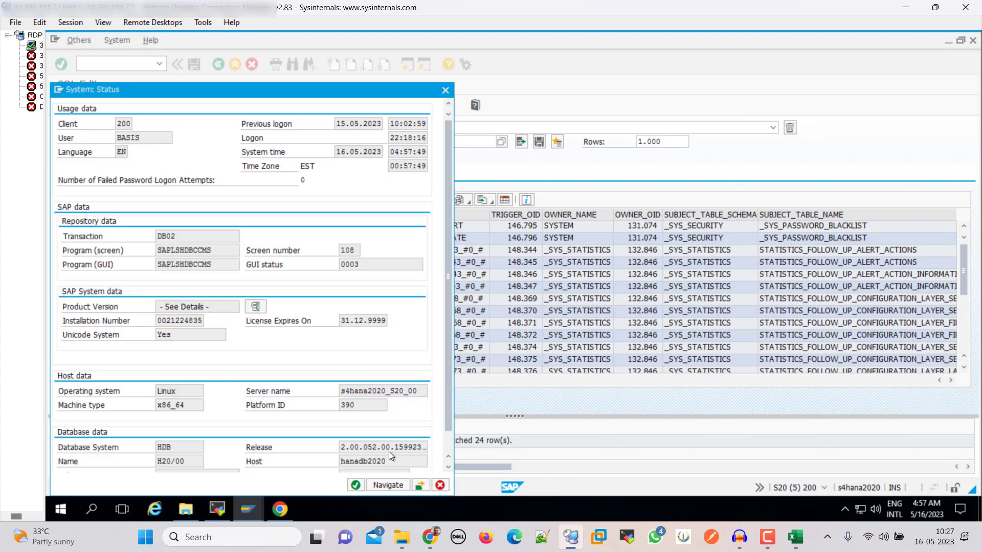
pyautogui.moveTo(446, 417); pyautogui.dragTo(434, 457)
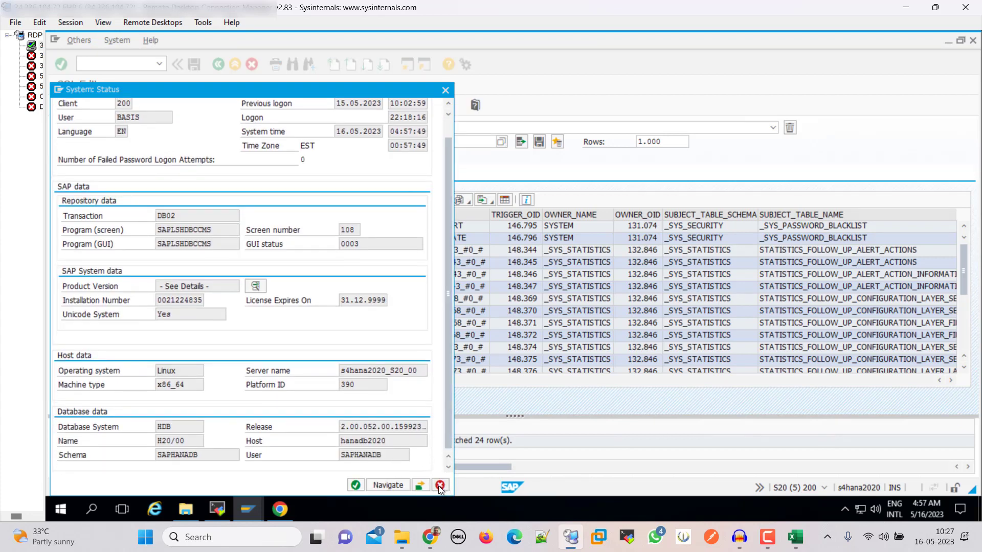
pyautogui.doubleClick(197, 455)
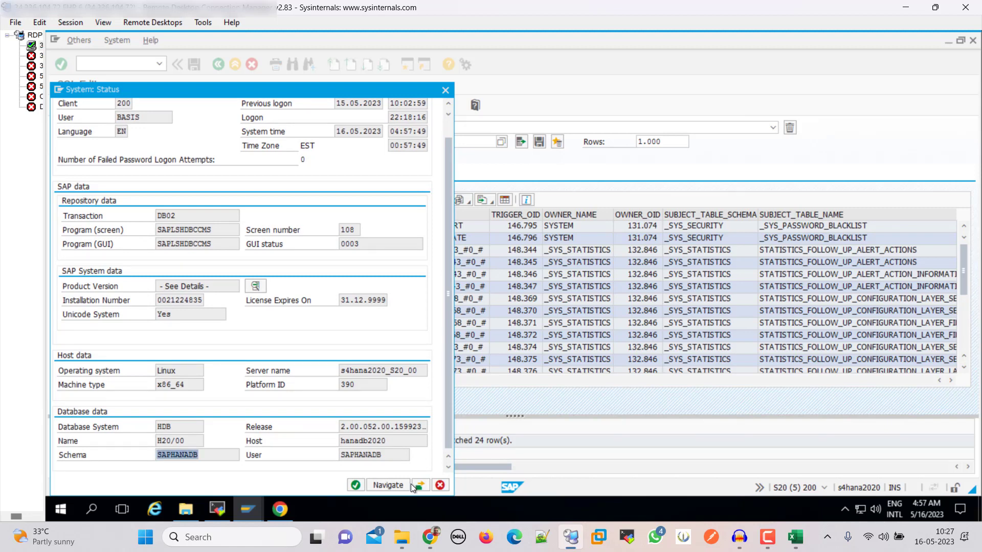
pyautogui.click(439, 484)
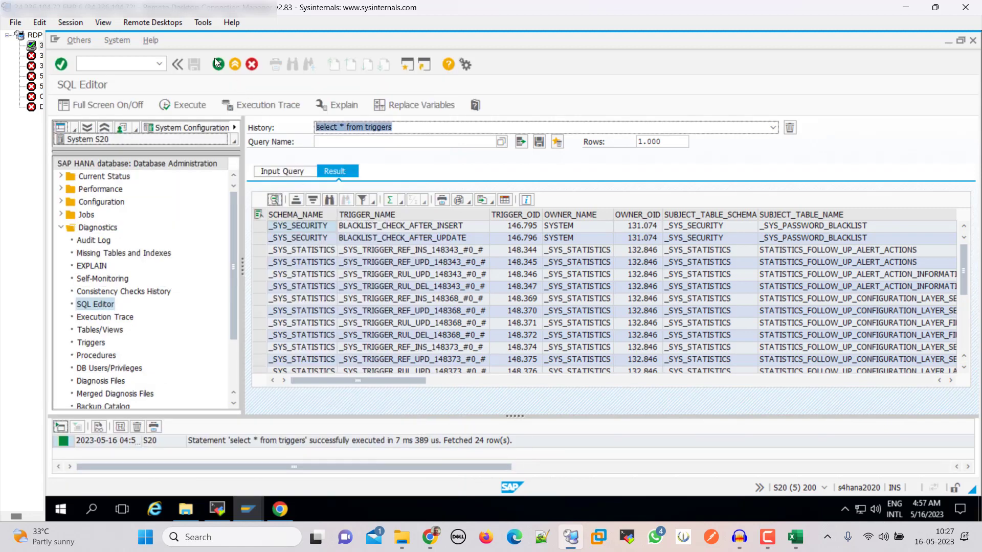
pyautogui.click(218, 63)
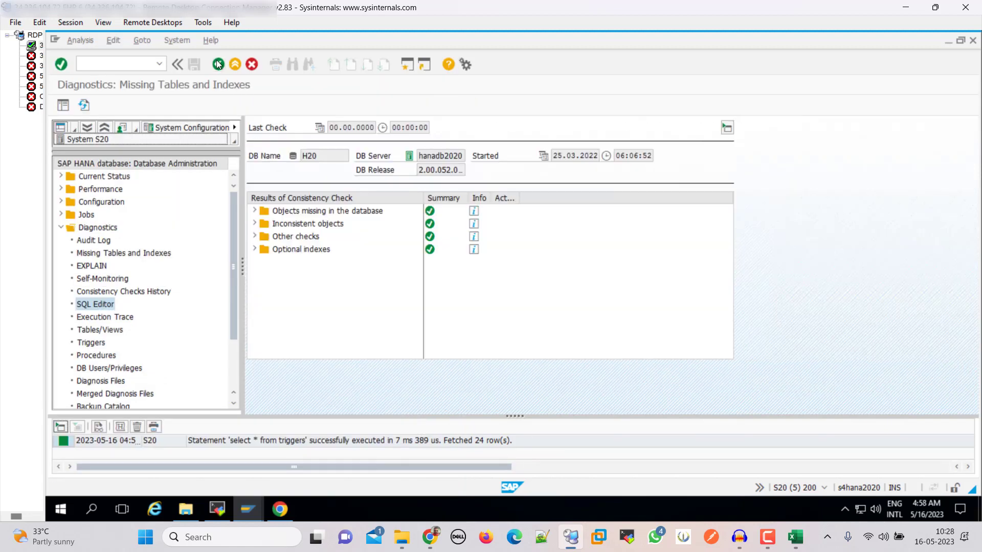
# Switch to the Excel upgrade plan and mark the 3231748 check variant task in G21 as Done
pyautogui.click(795, 537)
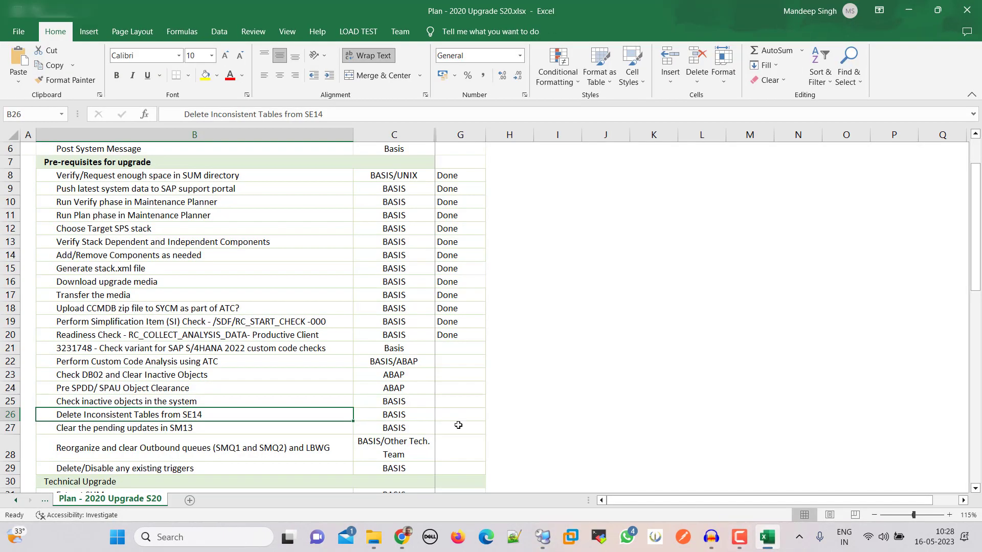
pyautogui.click(457, 351)
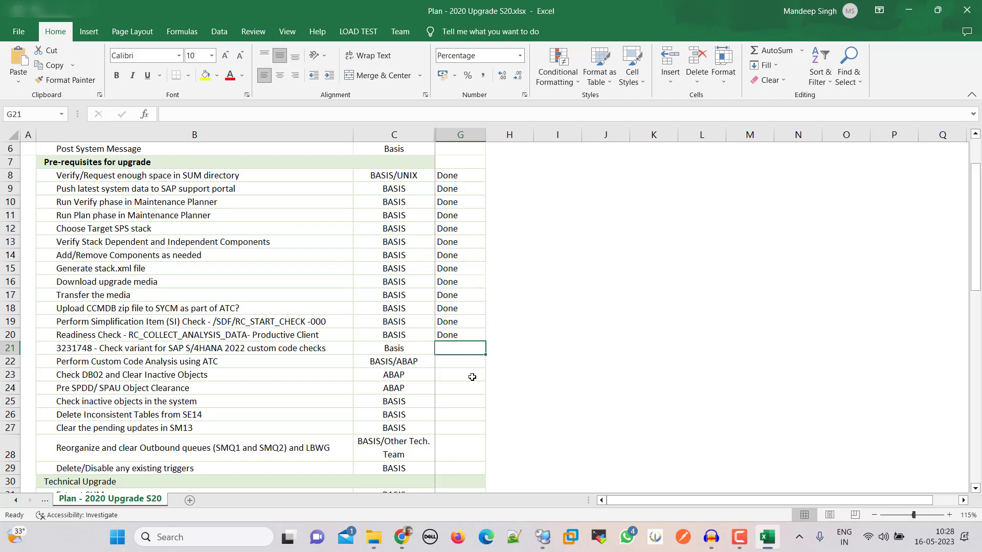
pyautogui.write('Done')
pyautogui.press('Return')
pyautogui.write('D')
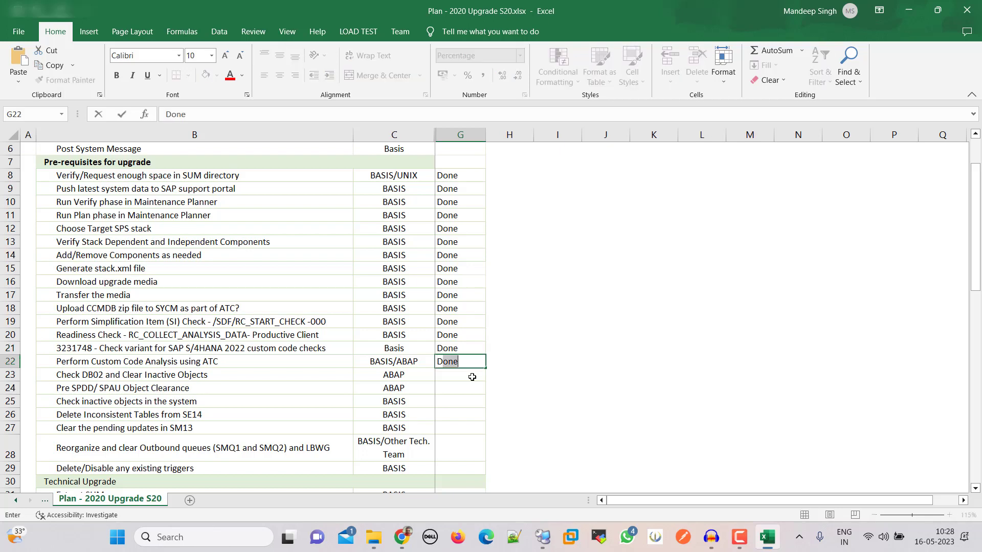
pyautogui.press('BackSpace')
pyautogui.press('BackSpace')
# Leave G22 empty and enter Done in G23 to G25 for the DB02, SPDD/SPAU and inactive objects tasks
pyautogui.press('Return')
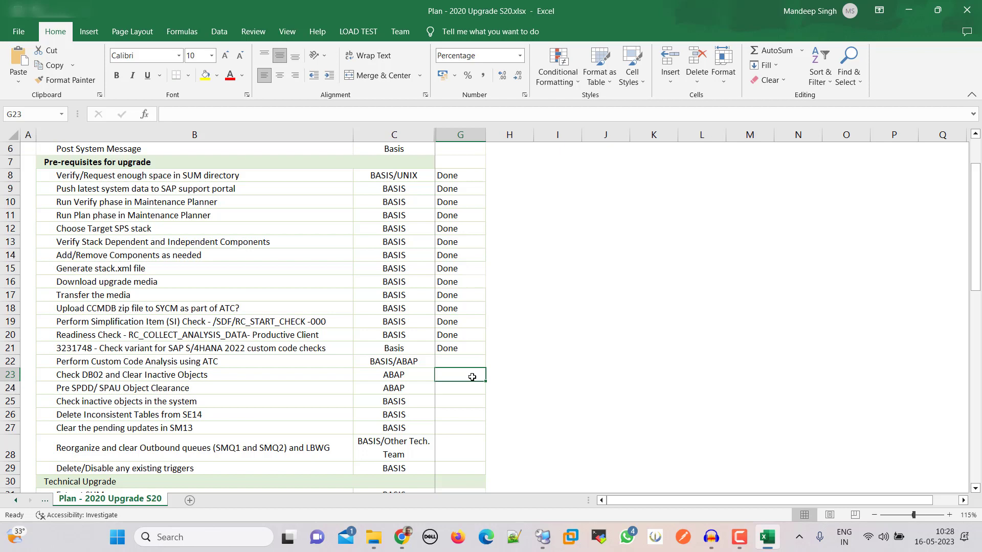
pyautogui.write('Done')
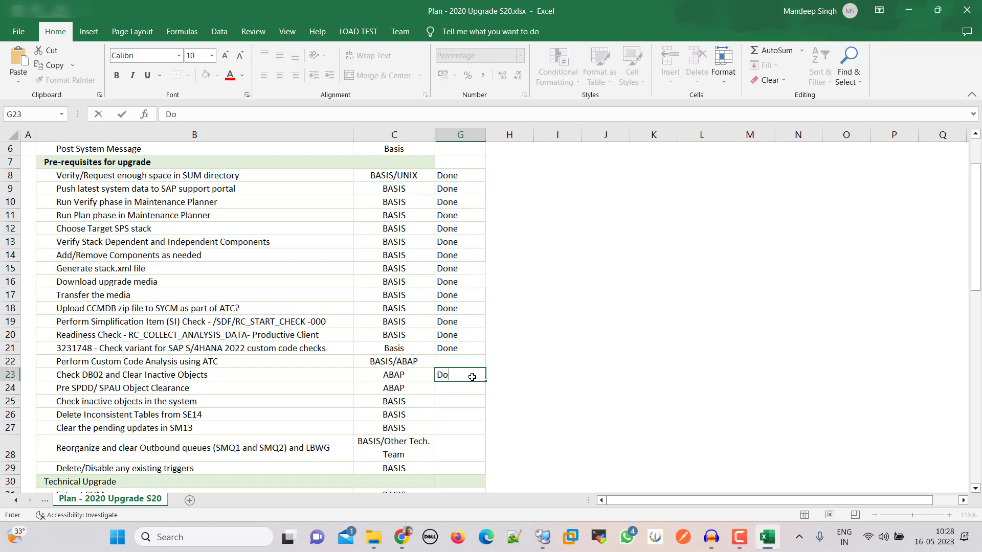
pyautogui.press('Return')
pyautogui.write('D')
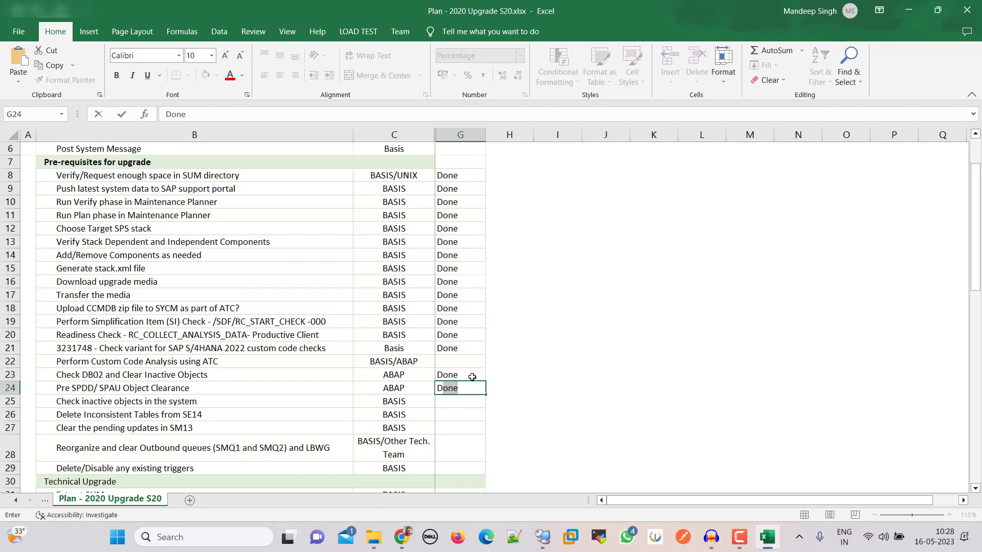
pyautogui.press('Return')
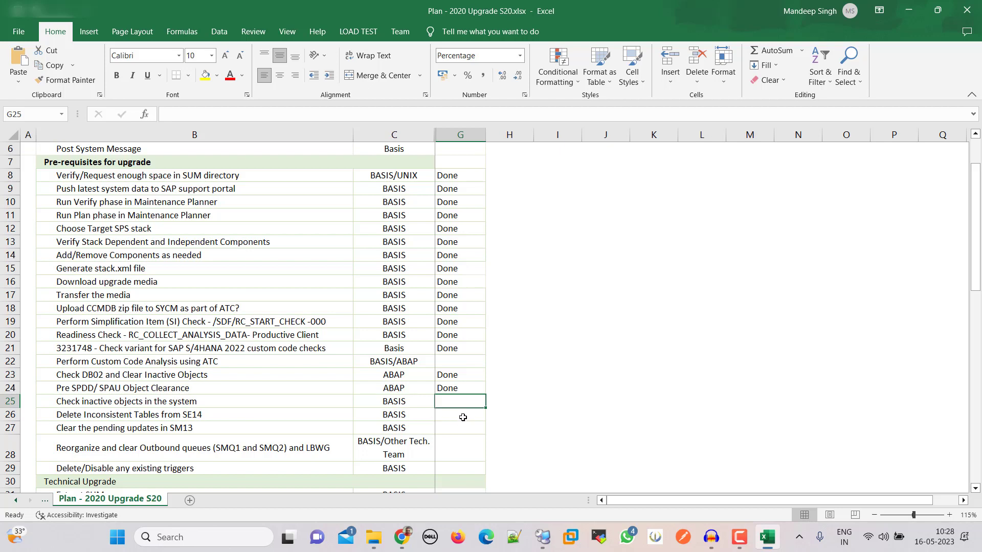
pyautogui.write('Do')
pyautogui.press('Return')
# Enter Done in G26 to G29 for the SE14, SM13, outbound queue and trigger tasks
pyautogui.write('D')
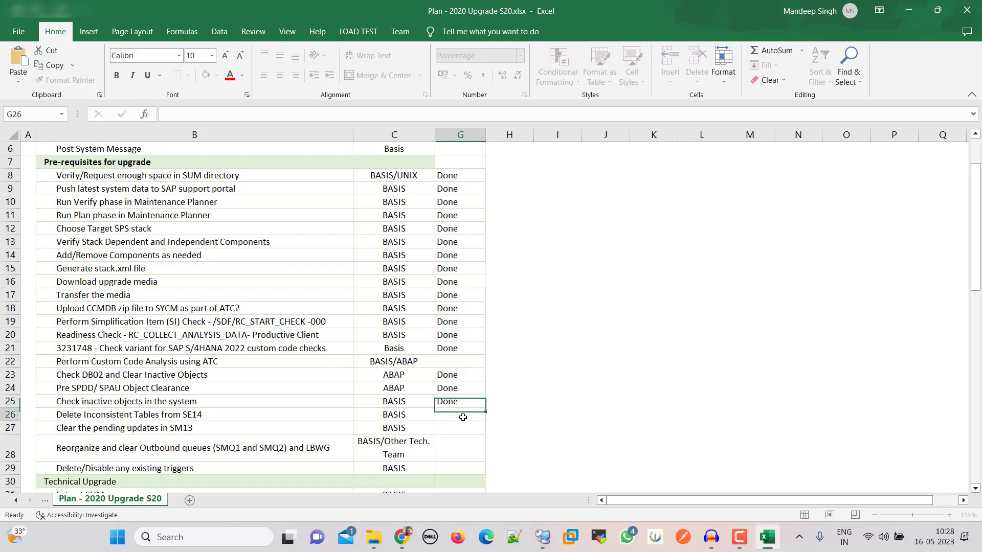
pyautogui.press('Return')
pyautogui.write('D')
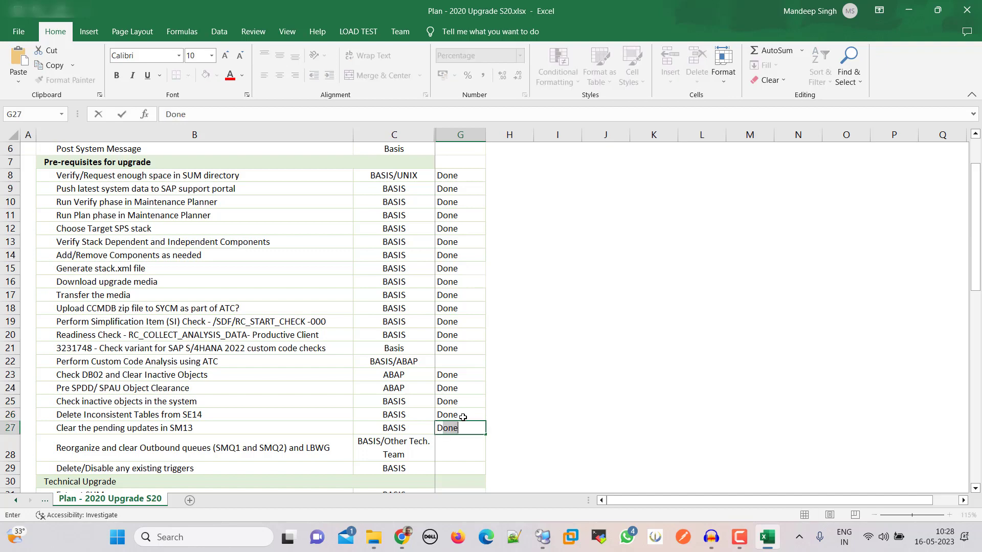
pyautogui.press('Return')
pyautogui.write('D')
pyautogui.press('Return')
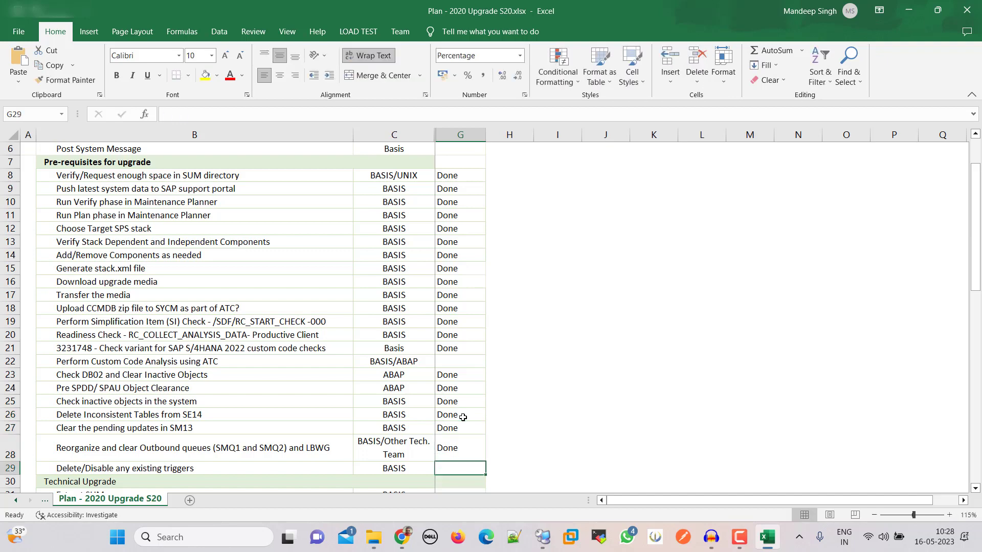
pyautogui.write('D')
pyautogui.press('Return')
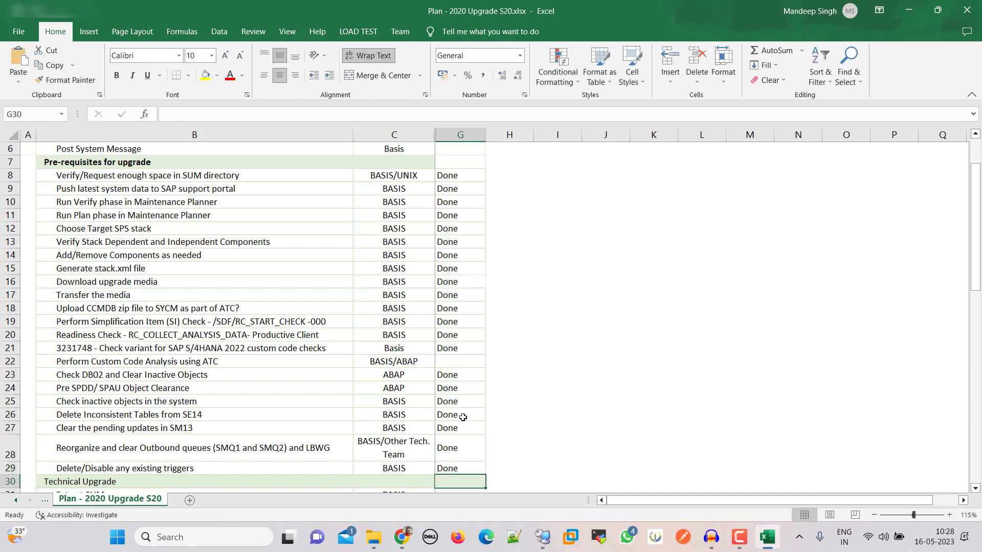
# Select the ATC analysis status cell G22, switch to the SAP Job Overview session, and refresh the active job list
pyautogui.click(450, 347)
pyautogui.press('Down')
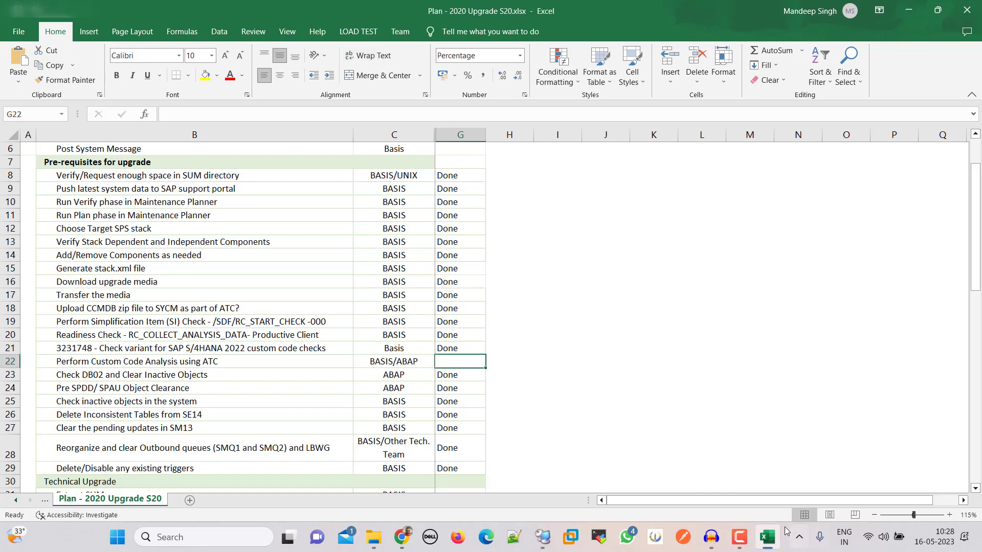
pyautogui.click(543, 537)
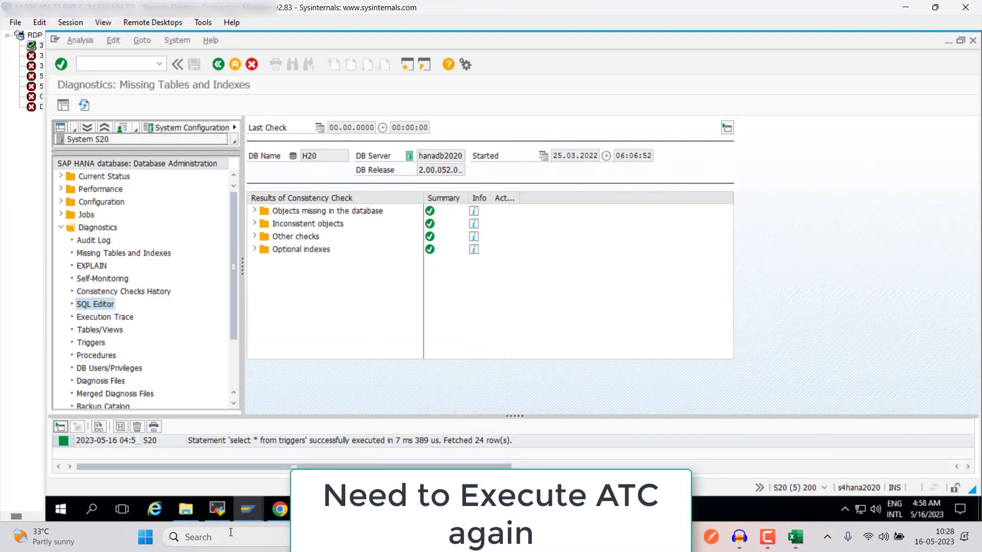
pyautogui.click(244, 513)
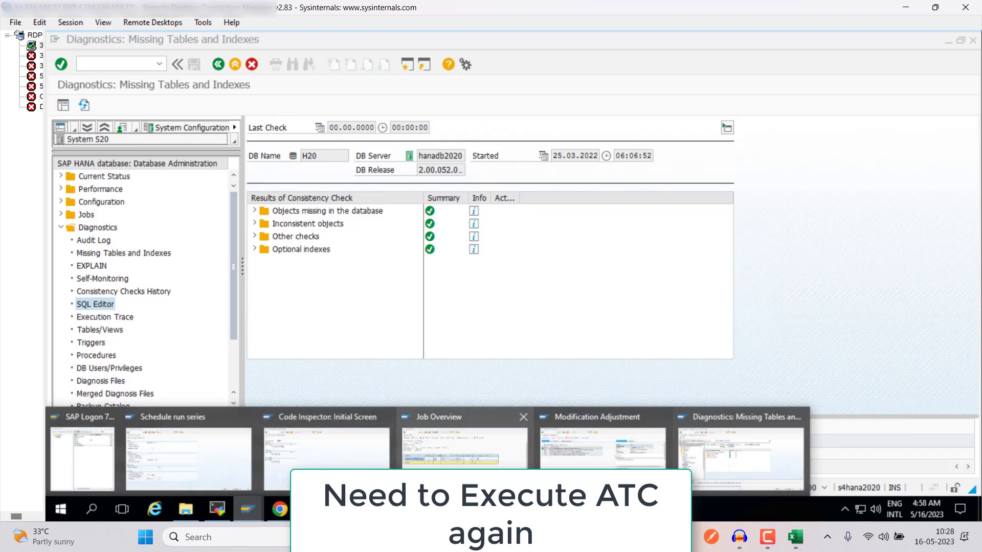
pyautogui.click(464, 445)
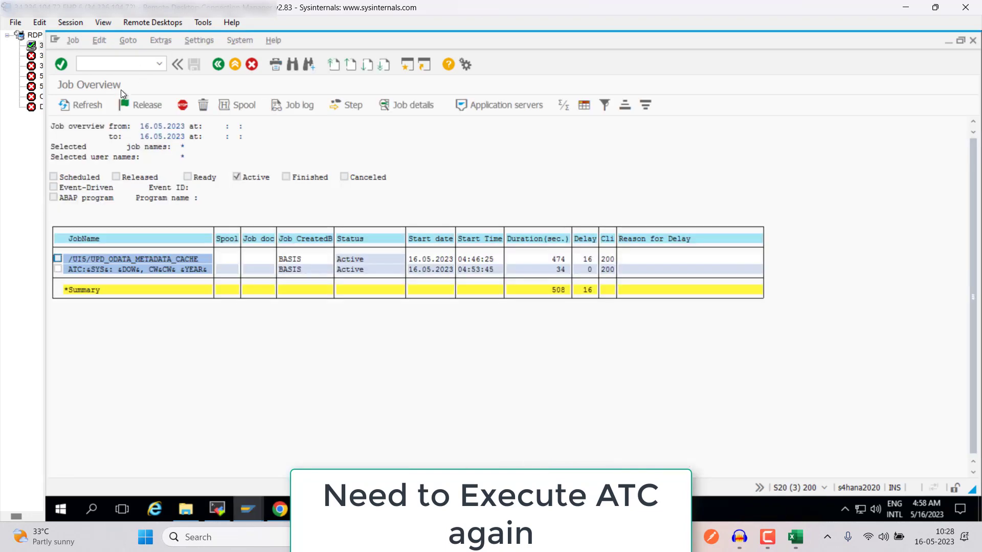
pyautogui.click(83, 105)
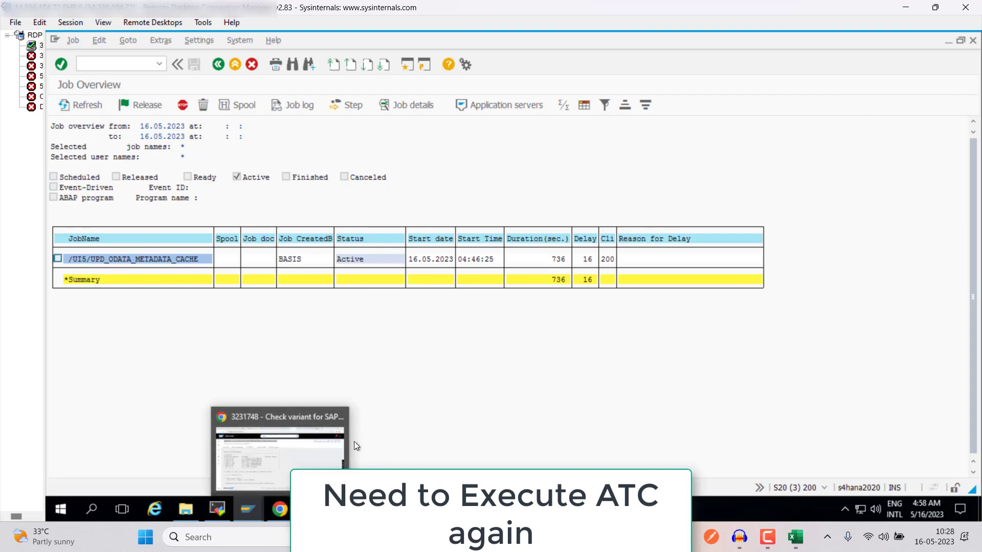
# Add finished jobs to the active-job selection for 16.05.2023, review the resulting job list, and return to the selection screen
pyautogui.click(218, 64)
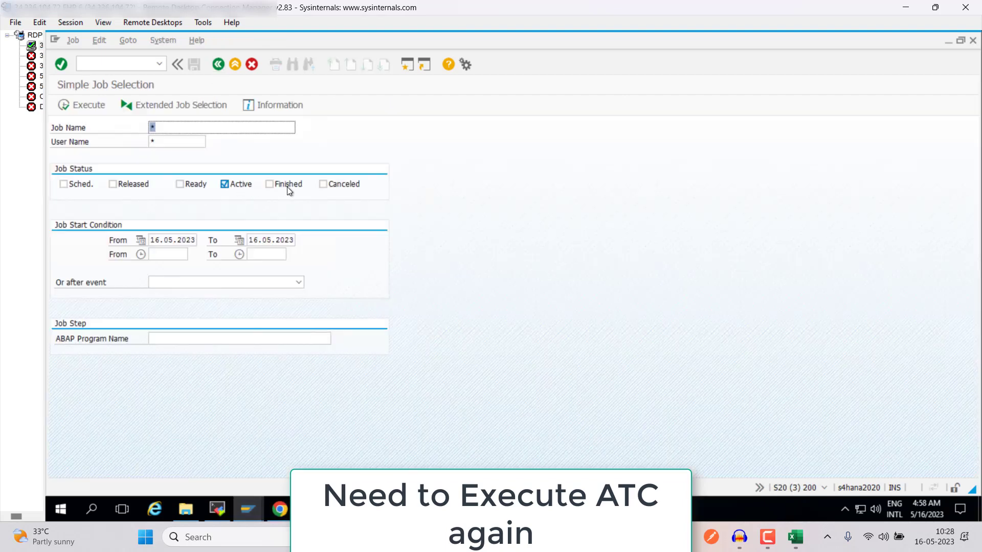
pyautogui.click(268, 184)
pyautogui.click(99, 105)
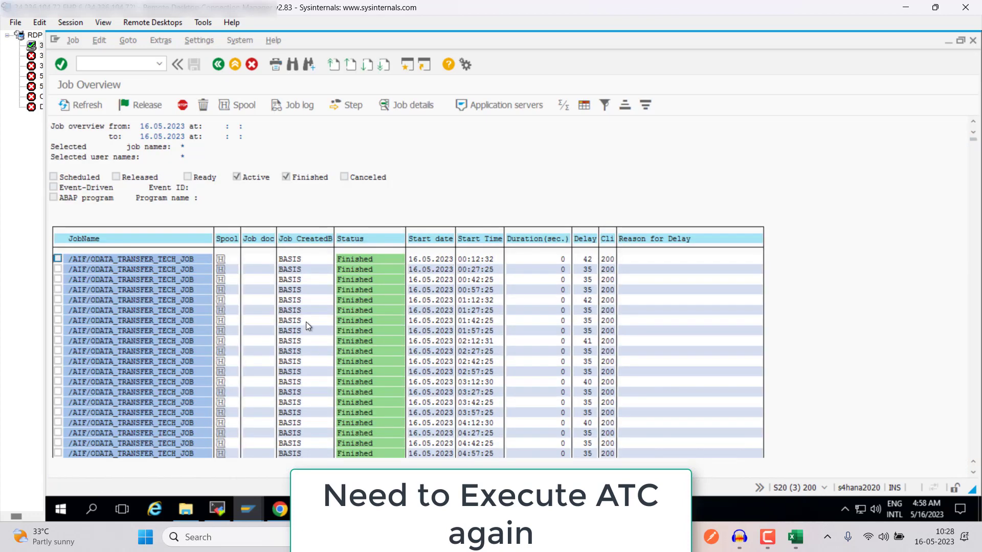
pyautogui.scroll(-5, 210, 348)
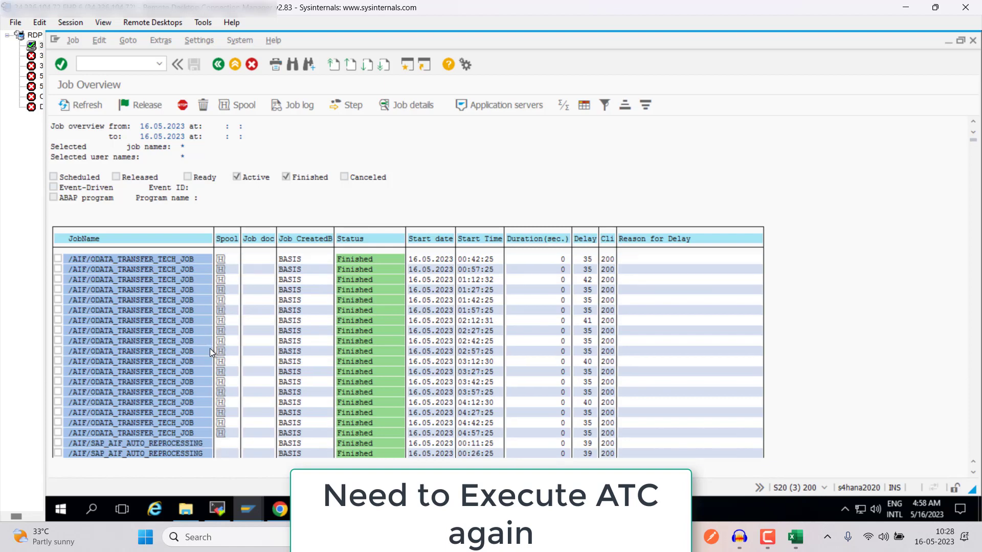
pyautogui.scroll(-4, 214, 353)
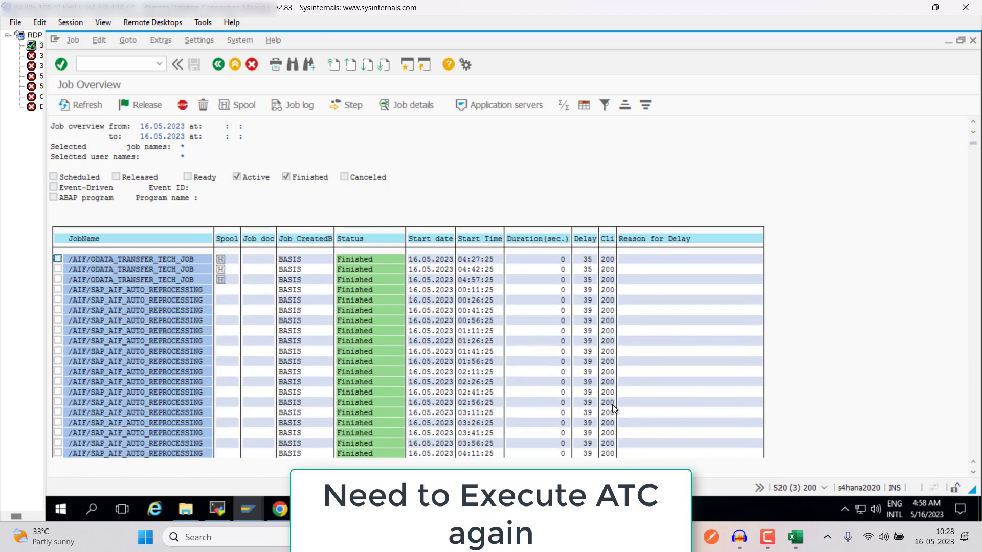
pyautogui.click(218, 65)
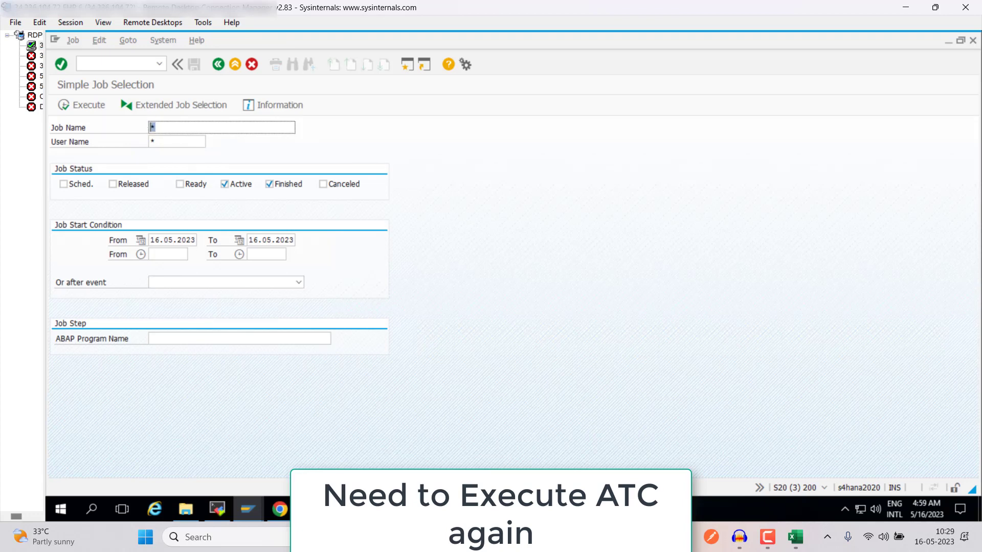
# Look through the open SAP sessions, from Schedule run series to Missing Tables and Indexes, and return to Simple Job Selection
pyautogui.click(244, 505)
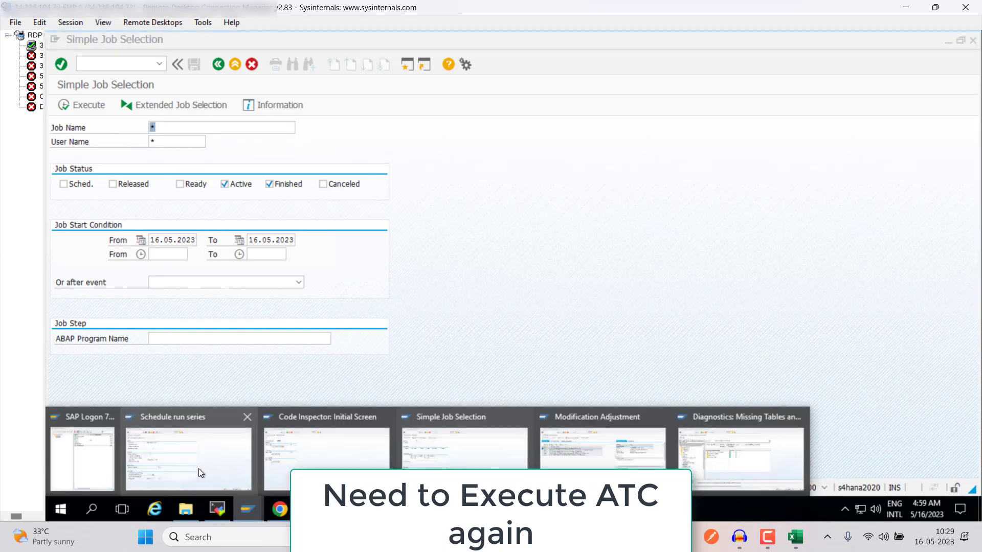
pyautogui.click(202, 469)
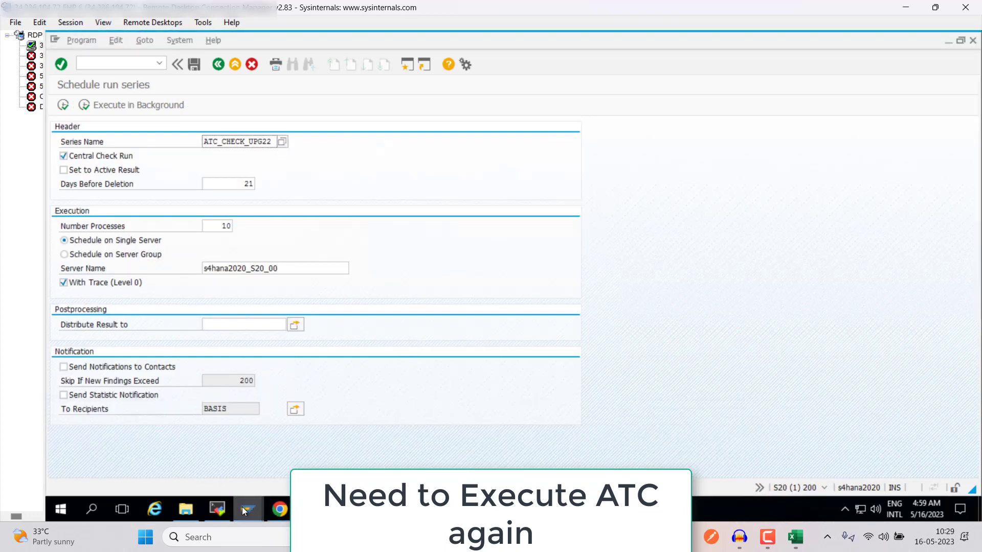
pyautogui.click(241, 507)
pyautogui.click(331, 459)
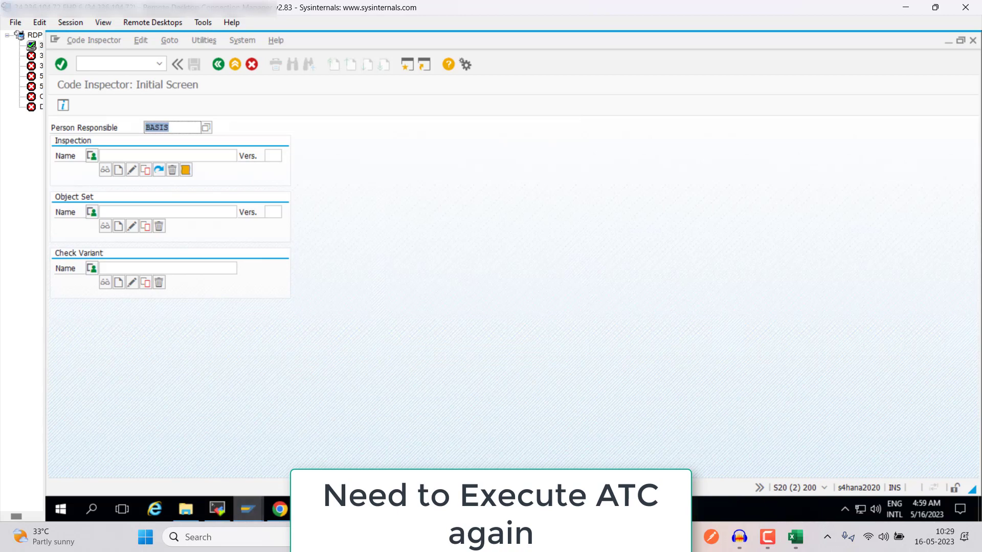
pyautogui.click(248, 507)
pyautogui.click(443, 449)
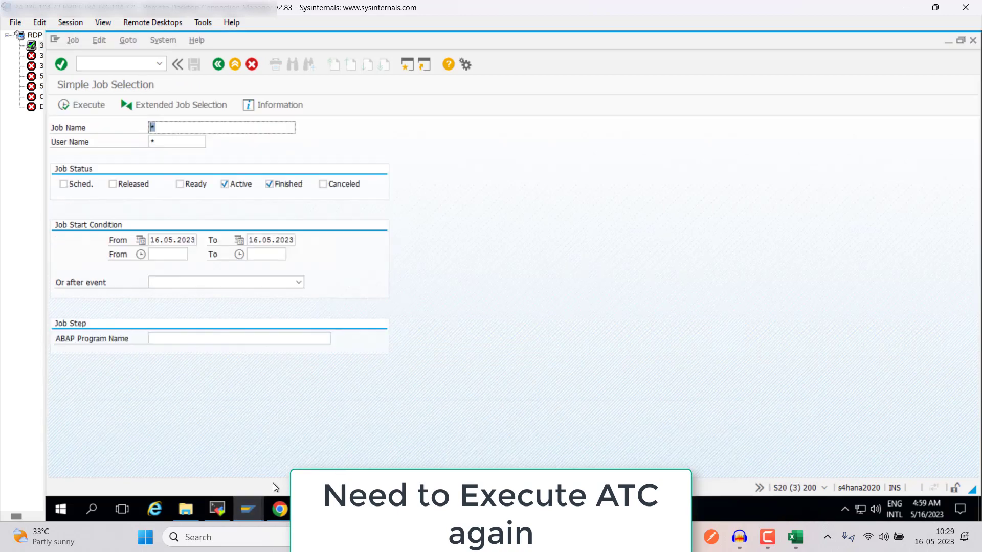
pyautogui.click(244, 503)
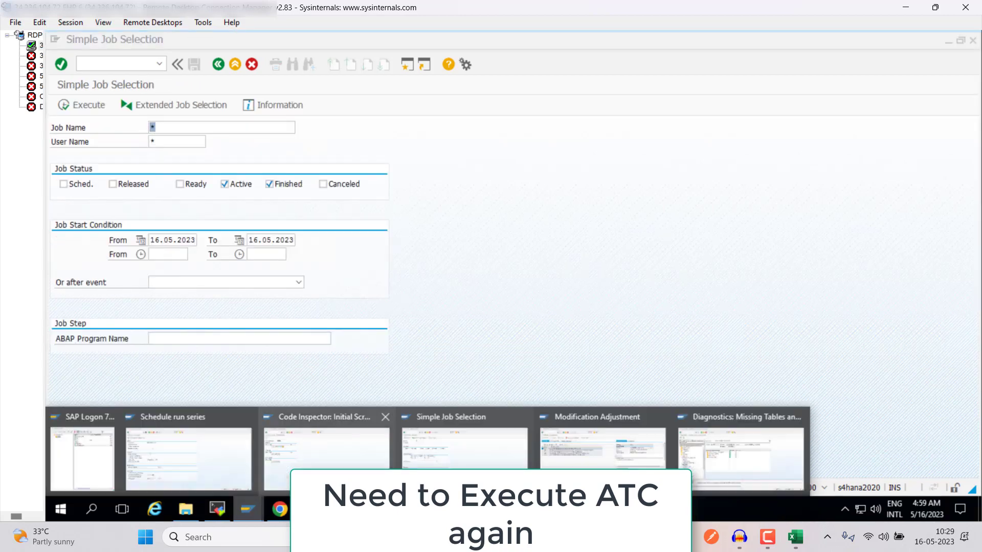
pyautogui.click(582, 466)
pyautogui.click(248, 508)
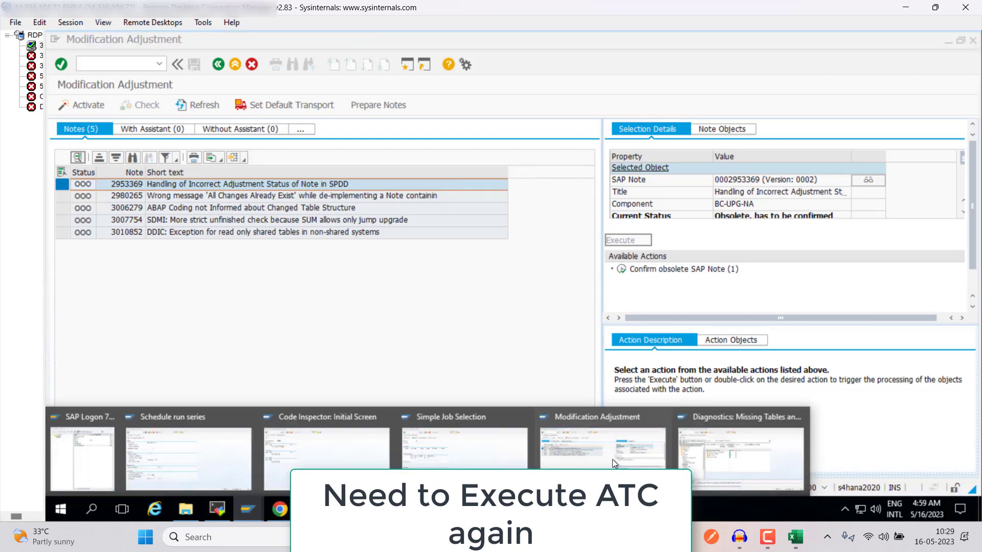
pyautogui.click(707, 462)
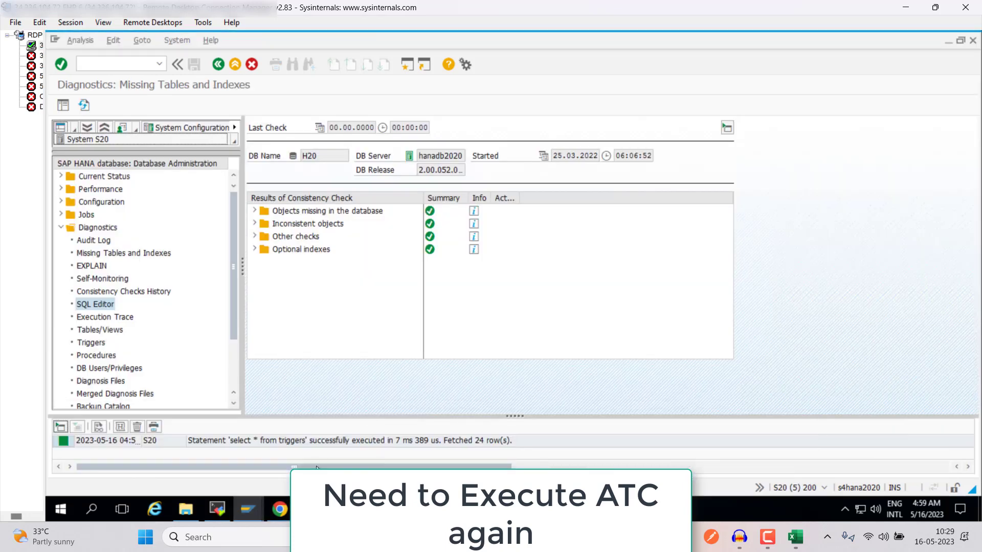
pyautogui.click(250, 504)
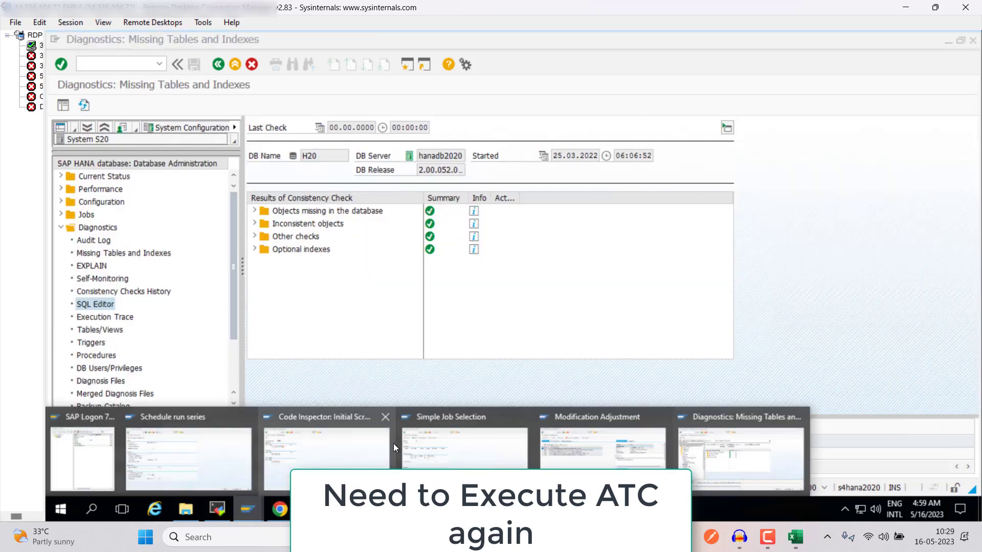
pyautogui.click(455, 467)
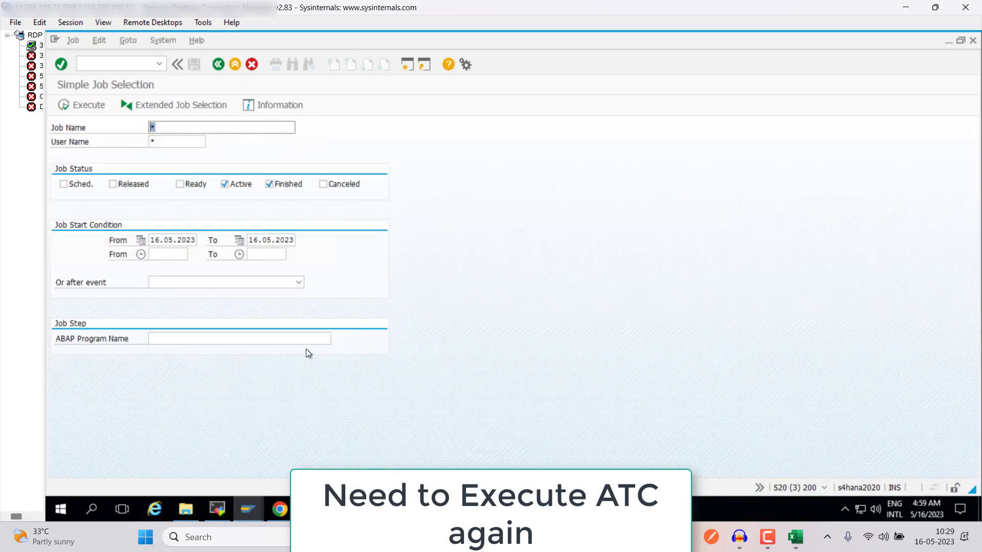
# List the active and finished jobs whose names match *ATC*
pyautogui.click(179, 129)
pyautogui.write('ATC*')
pyautogui.click(96, 104)
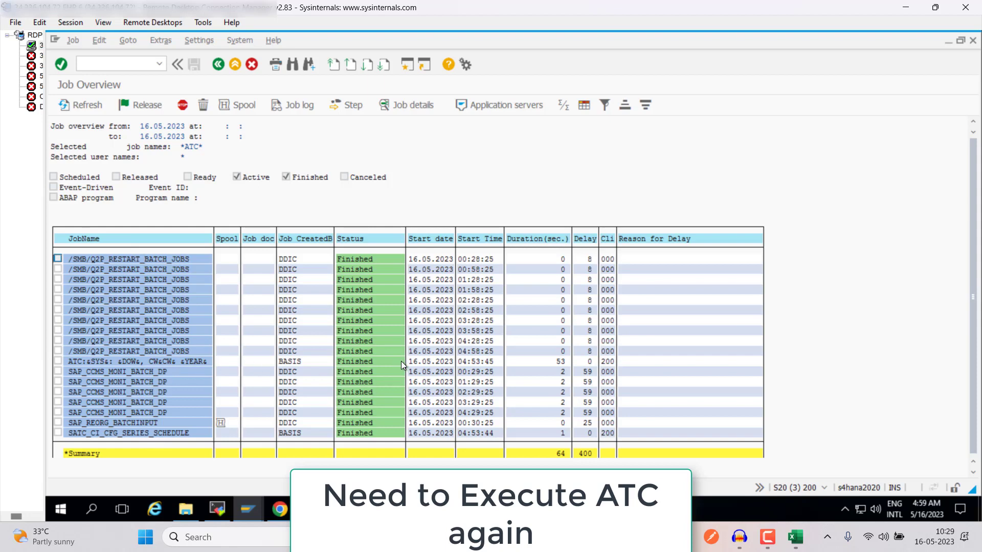
# Read the job log of the ATC:&SYS& job through to its last entry, and return to the job overview
pyautogui.doubleClick(184, 362)
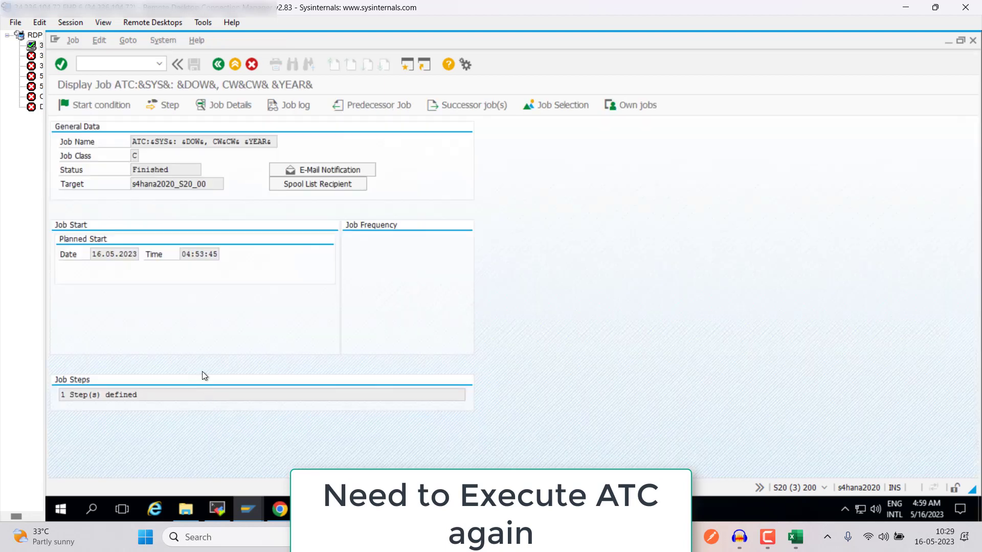
pyautogui.click(293, 104)
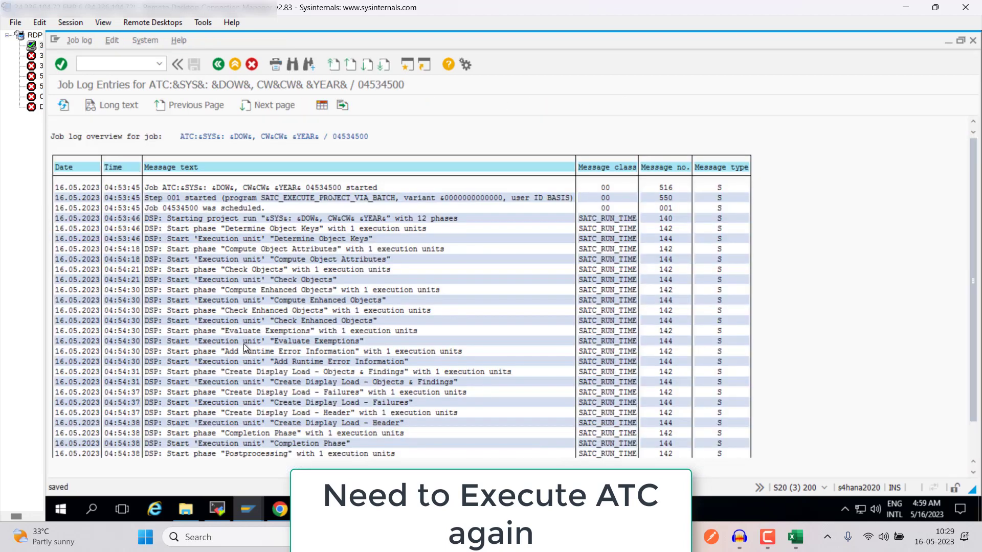
pyautogui.scroll(-1, 250, 327)
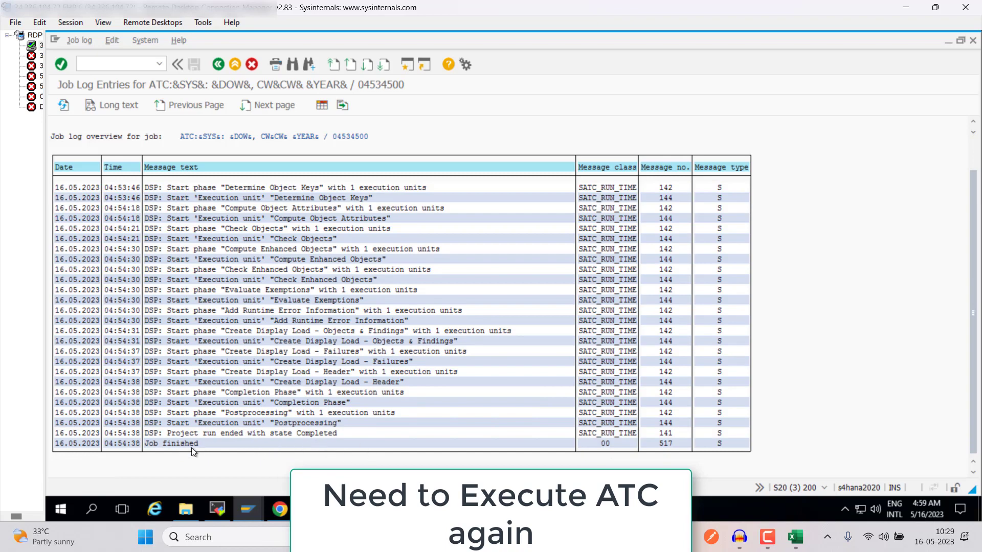
pyautogui.click(218, 64)
pyautogui.click(219, 63)
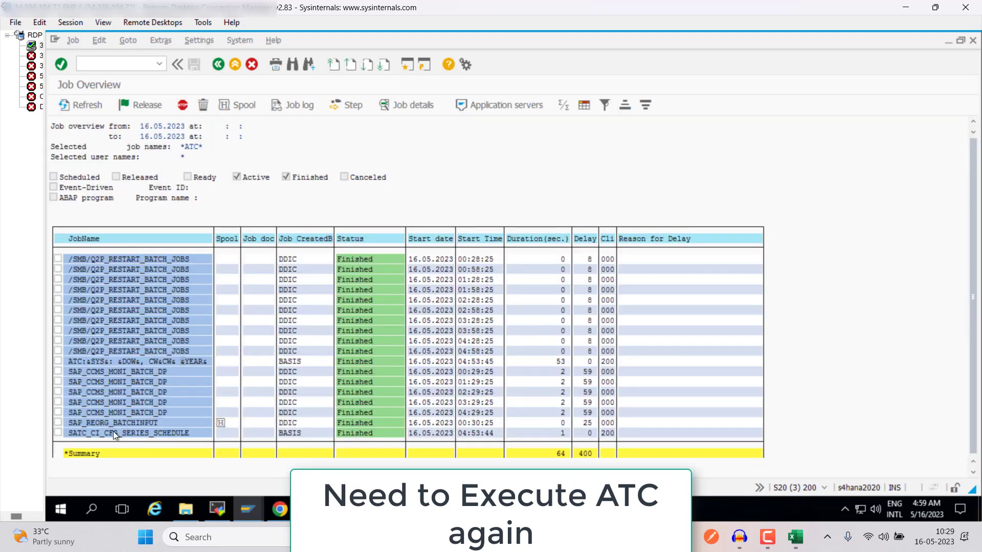
# Read the job log of SATC_CI_CFG_SERIES_SCHEDULE and return to the job overview
pyautogui.doubleClick(112, 432)
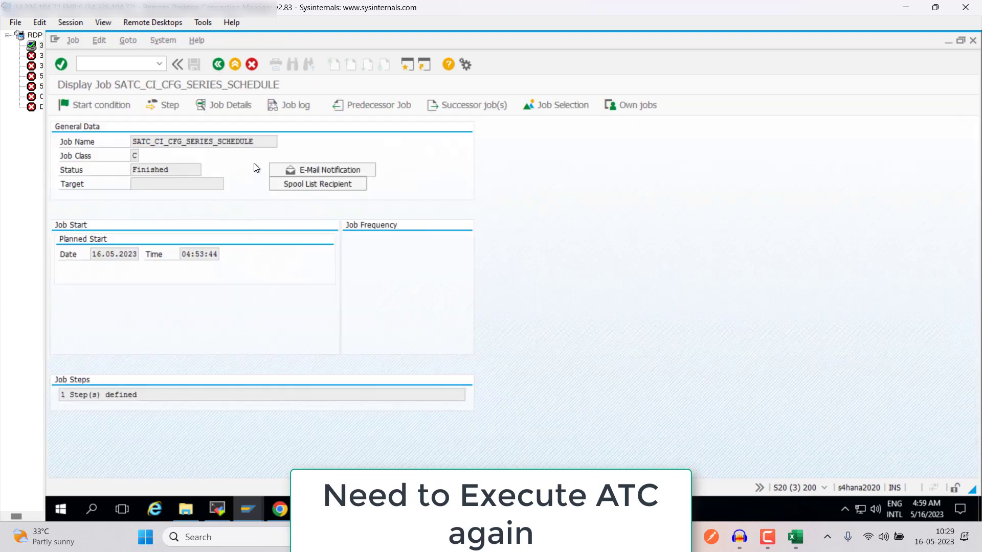
pyautogui.click(290, 106)
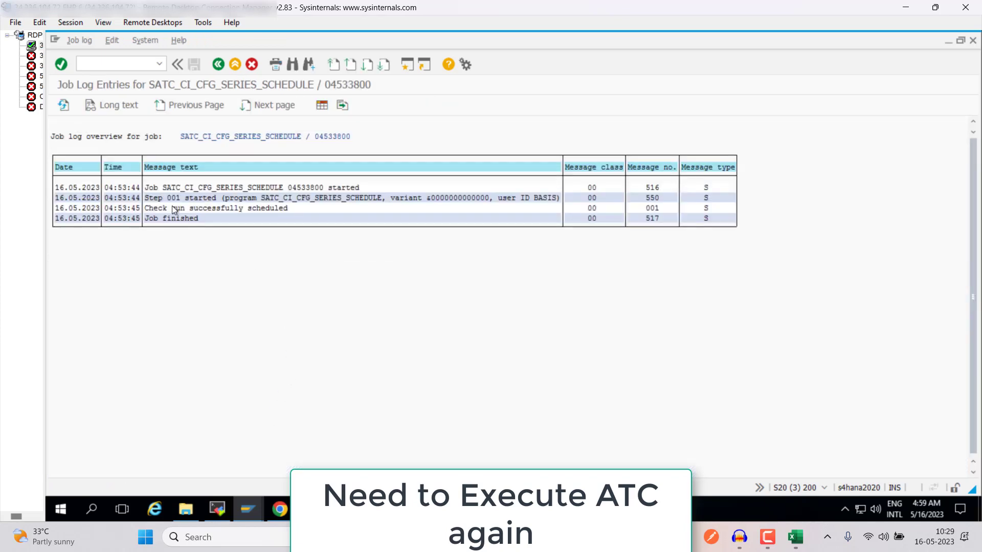
pyautogui.click(218, 65)
pyautogui.click(217, 65)
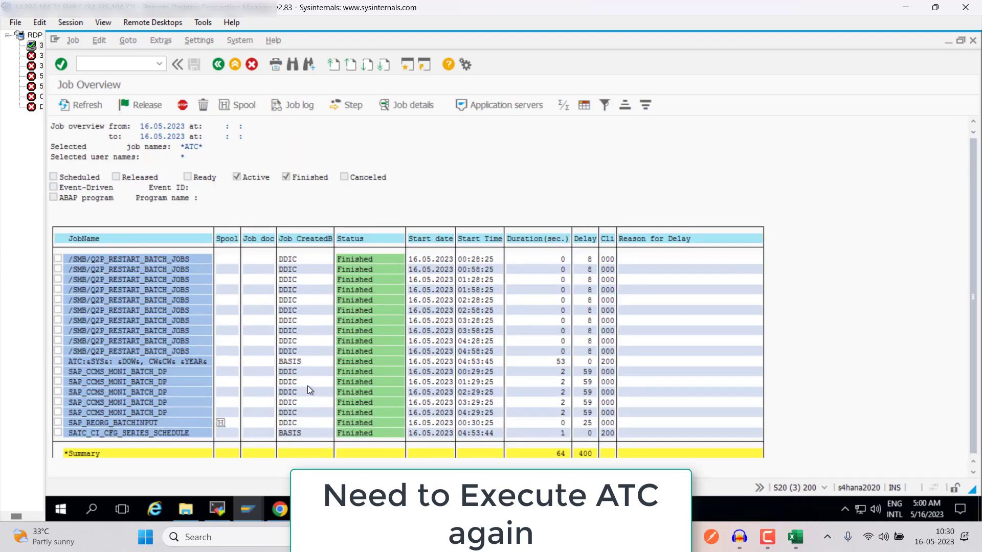
# Switch to the Code Inspector session, start transaction ATC, and list the check runs of the last 2 days in Monitor and Control Runs
pyautogui.click(253, 517)
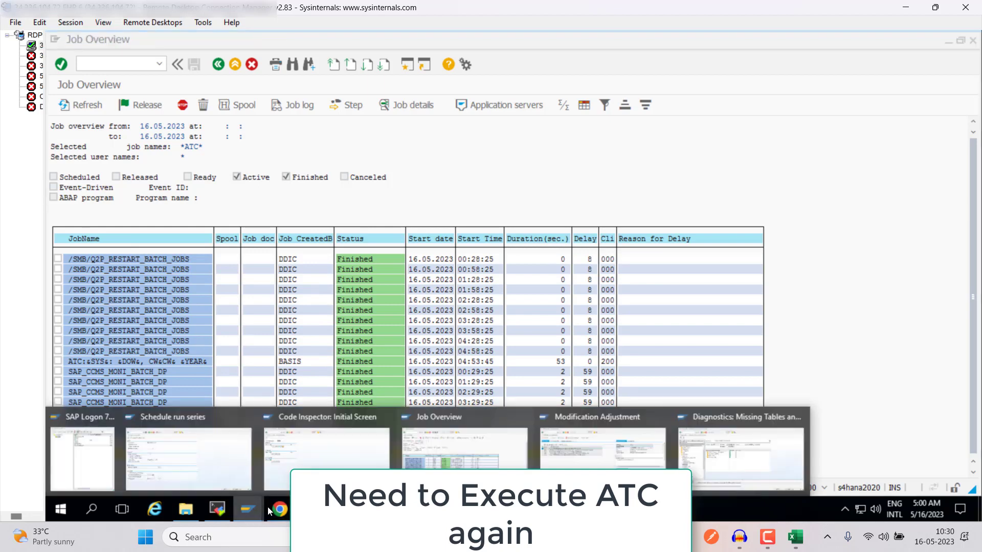
pyautogui.click(327, 453)
pyautogui.click(129, 63)
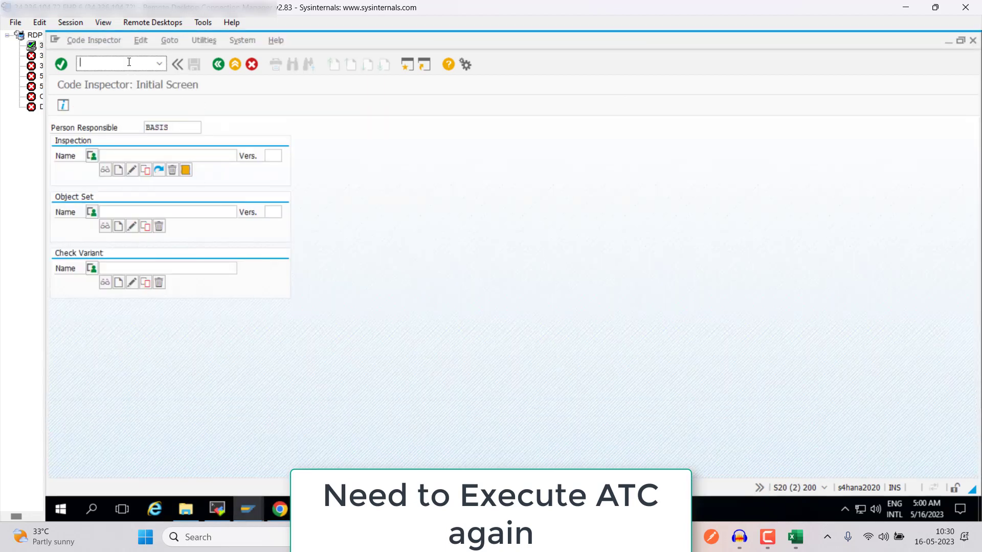
pyautogui.write('/natc')
pyautogui.press('Return')
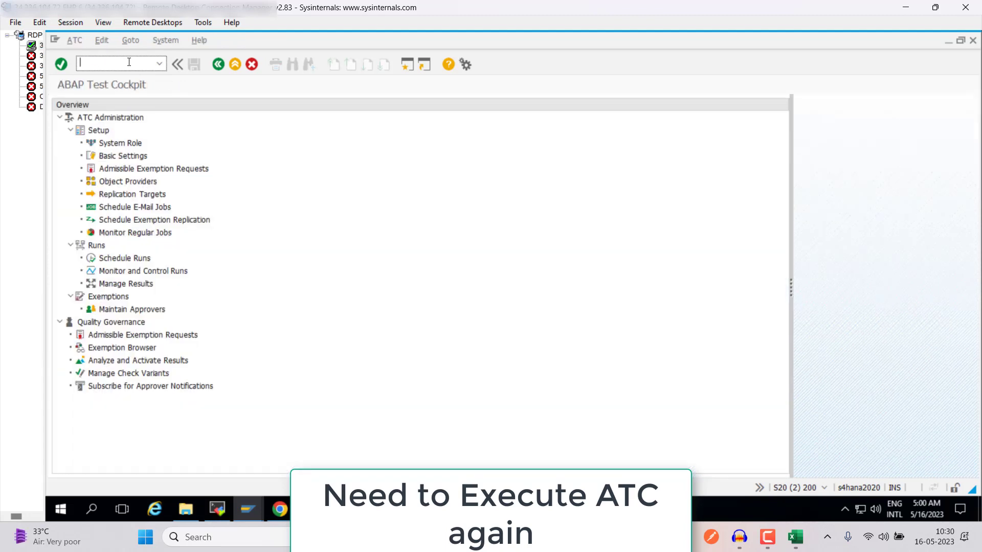
pyautogui.doubleClick(156, 269)
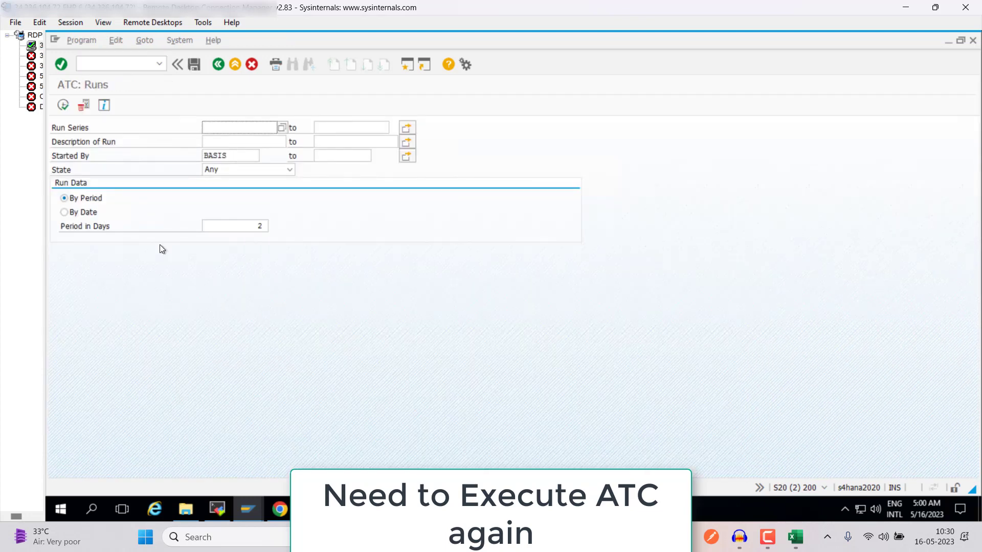
pyautogui.click(63, 105)
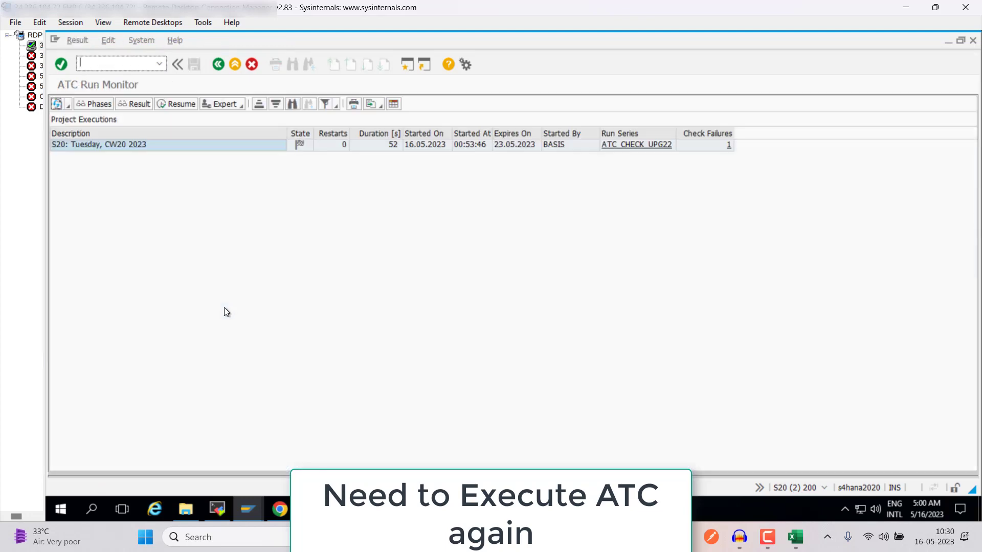
# Inspect the ATC_CHECK_UPG22 run series configuration from the run monitor, return to the run list, and request the run's result
pyautogui.moveTo(300, 147)
pyautogui.click(619, 148)
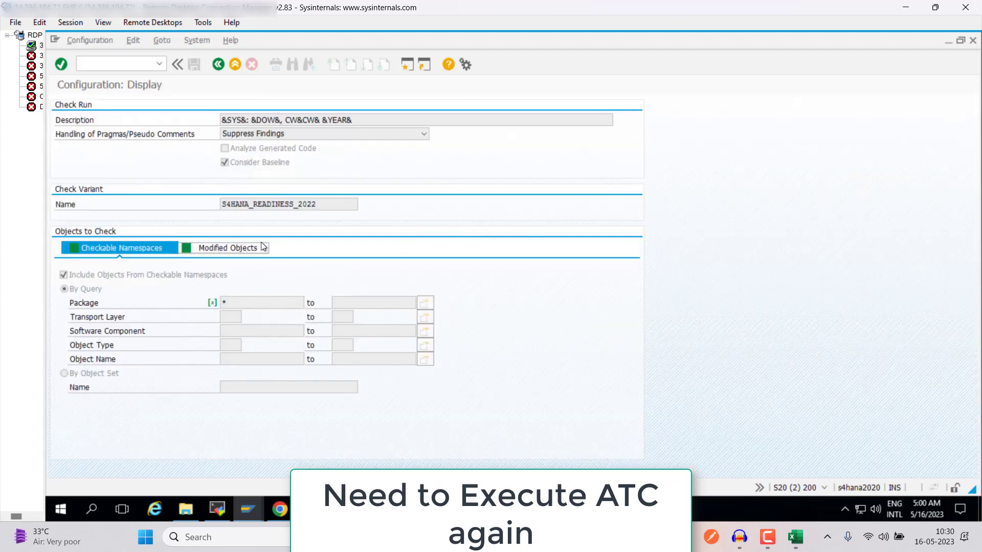
pyautogui.click(219, 65)
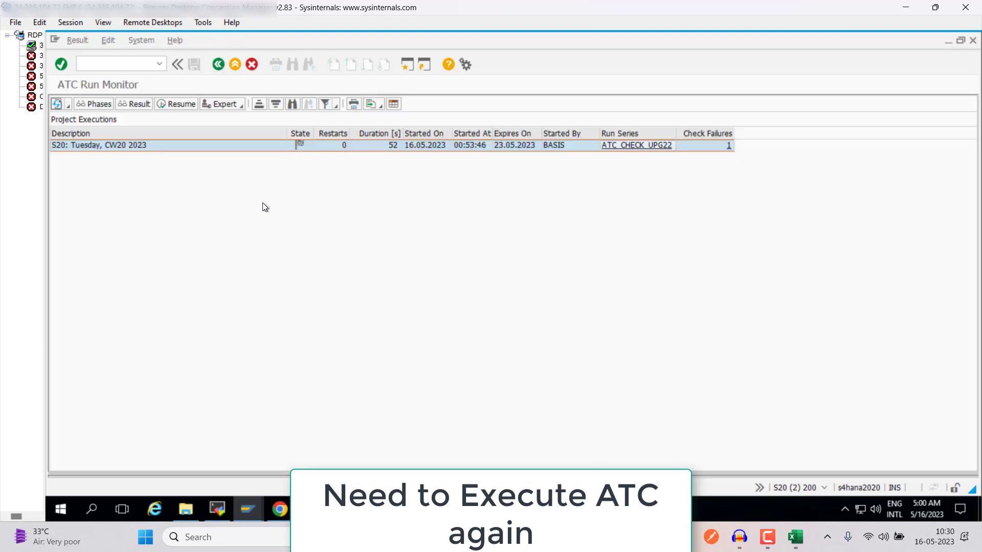
pyautogui.click(128, 105)
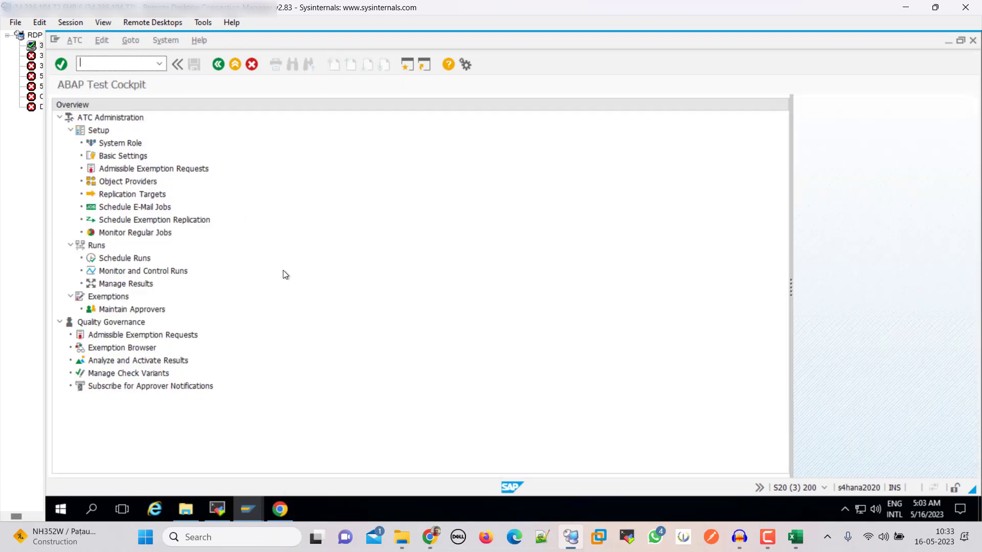
# Open the ATC_CHECK_UPG22 run series configuration for editing from Schedule Runs in the ABAP Test Cockpit
pyautogui.click(123, 258)
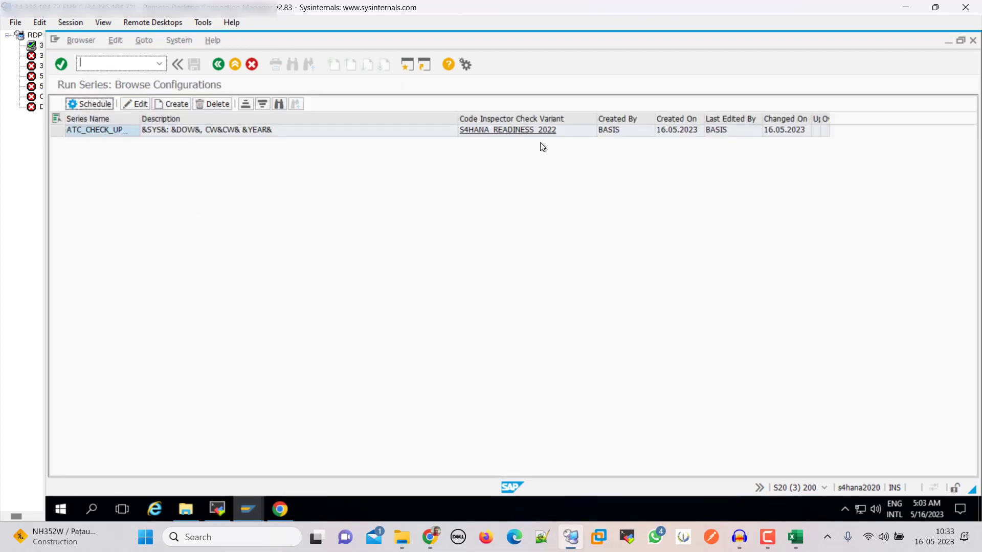
pyautogui.click(90, 132)
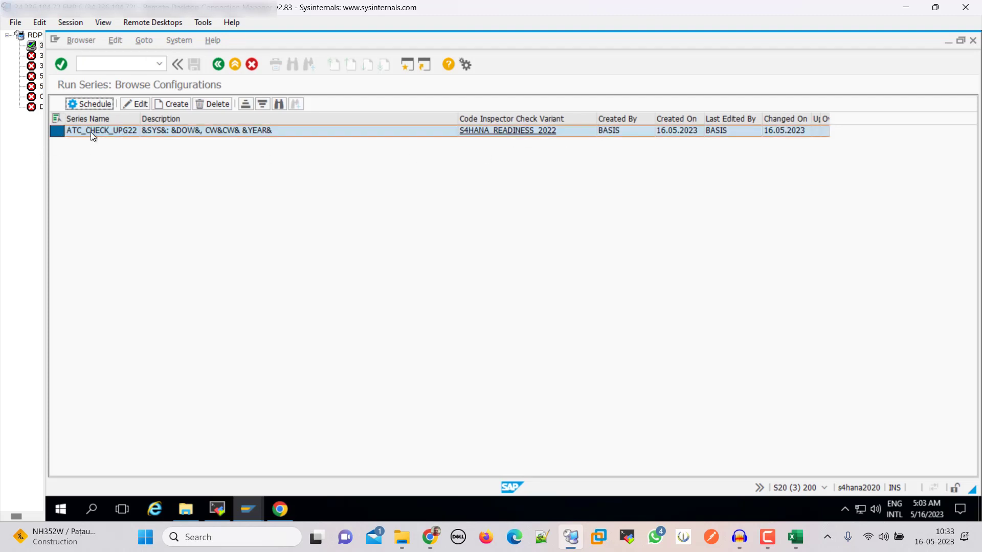
pyautogui.click(134, 104)
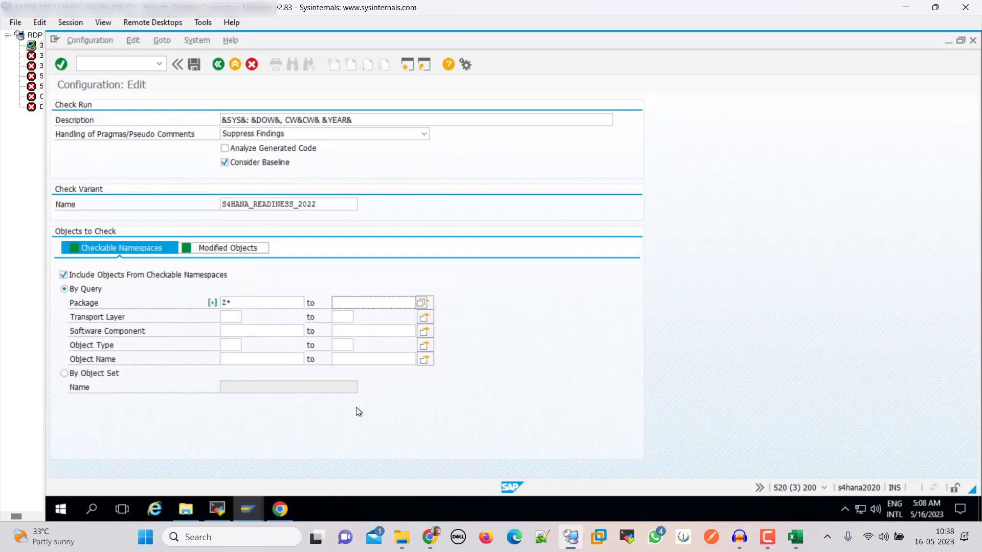
# Try to save the configuration with package range Z* to Y* for both the checkable namespaces and the modified objects
pyautogui.write('Y*')
pyautogui.click(228, 250)
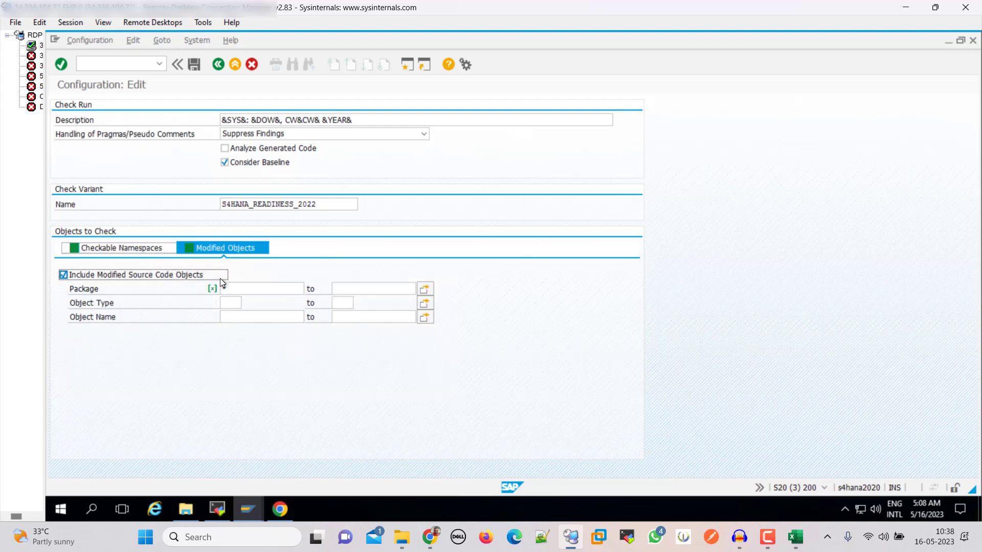
pyautogui.press('Tab')
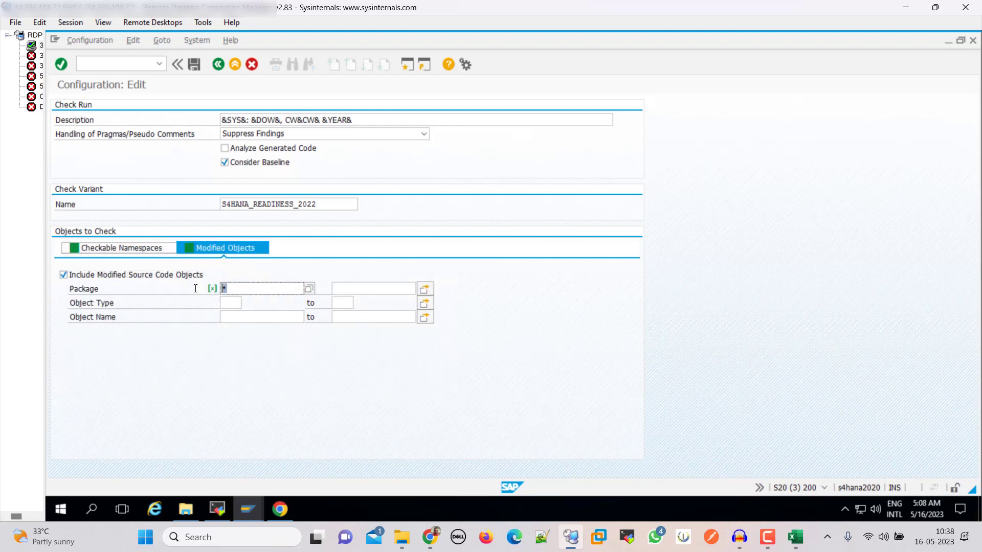
pyautogui.write('Z*')
pyautogui.press('Tab')
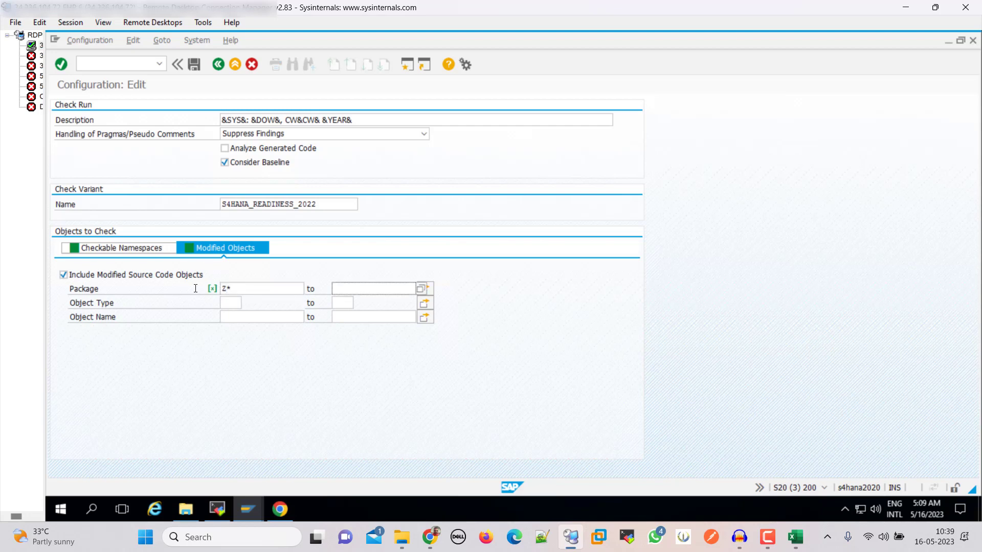
pyautogui.write('Y*')
pyautogui.click(194, 65)
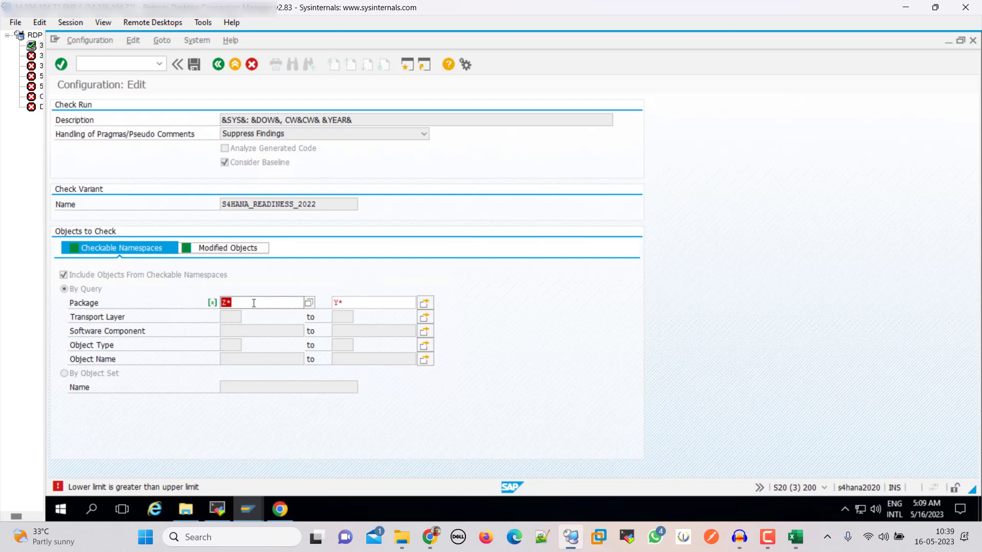
# Clear both limits of the package range for the checkable namespaces
pyautogui.click(253, 303)
pyautogui.moveTo(231, 303); pyautogui.dragTo(215, 313)
pyautogui.press('Tab')
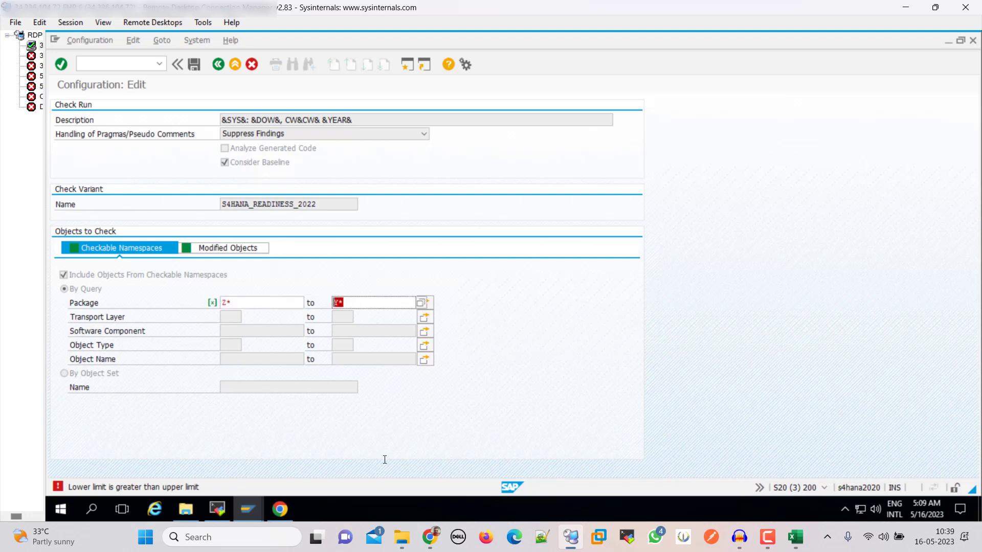
pyautogui.press('Delete')
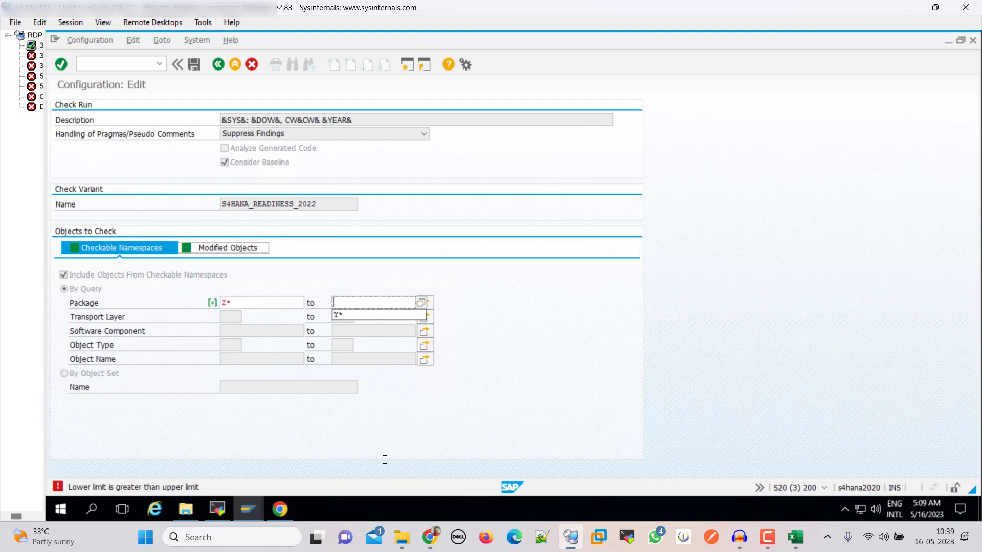
pyautogui.hotkey('shift', 'Tab')
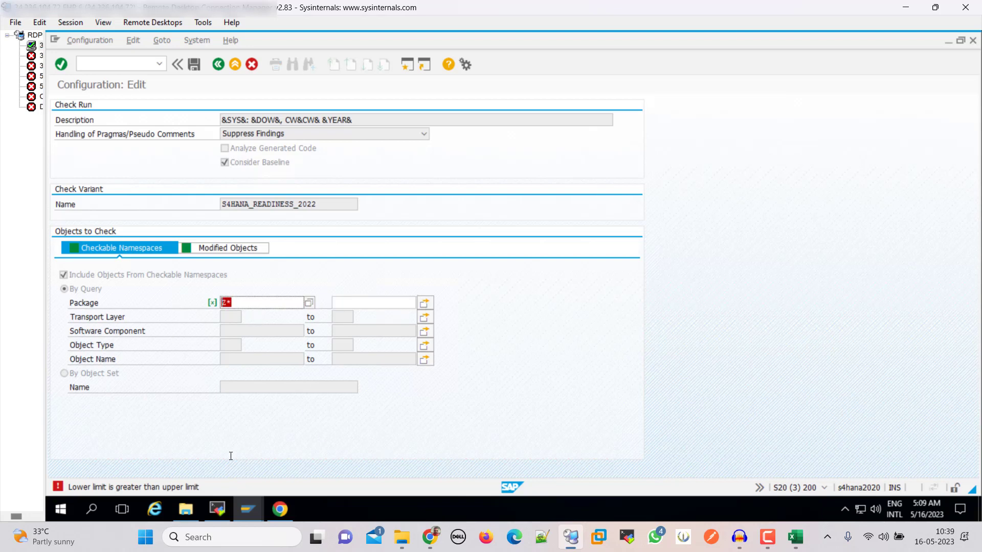
pyautogui.press('Delete')
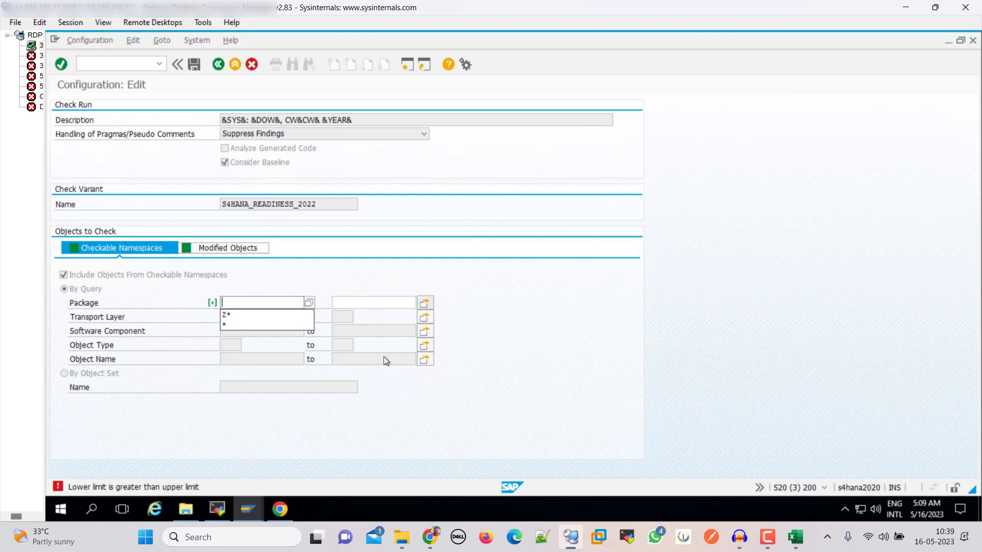
# Clear the package range for the modified objects and save the configuration anyway with the package criteria empty
pyautogui.click(225, 247)
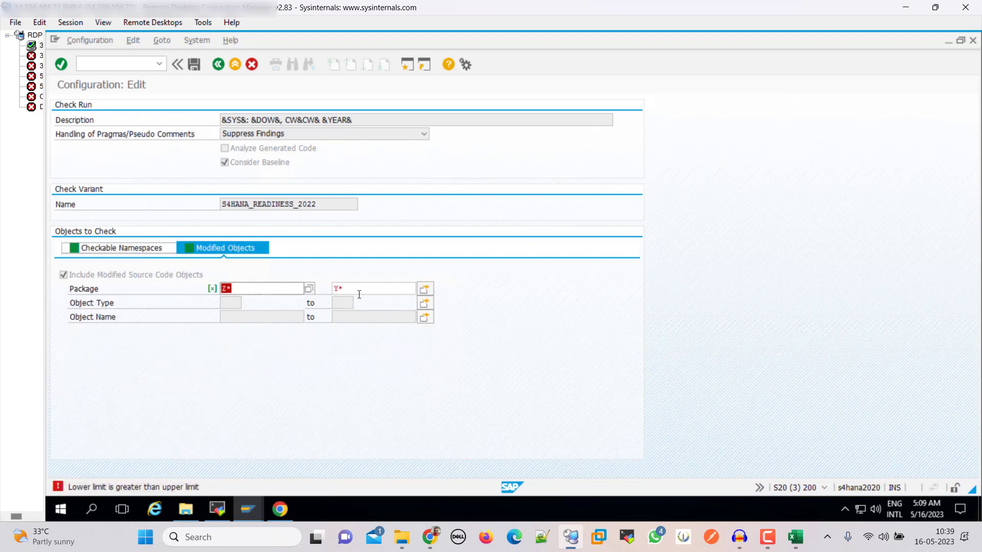
pyautogui.press('Delete')
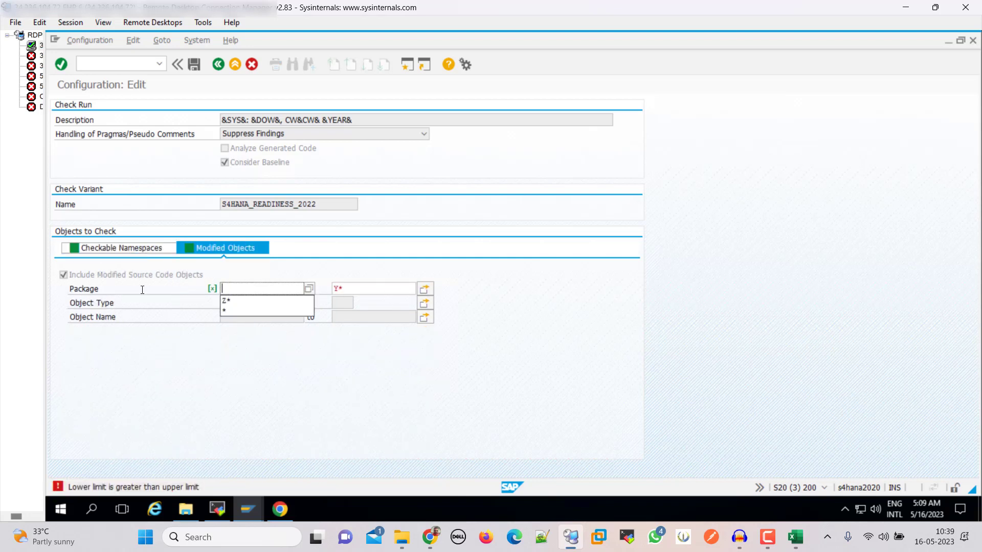
pyautogui.press('Tab')
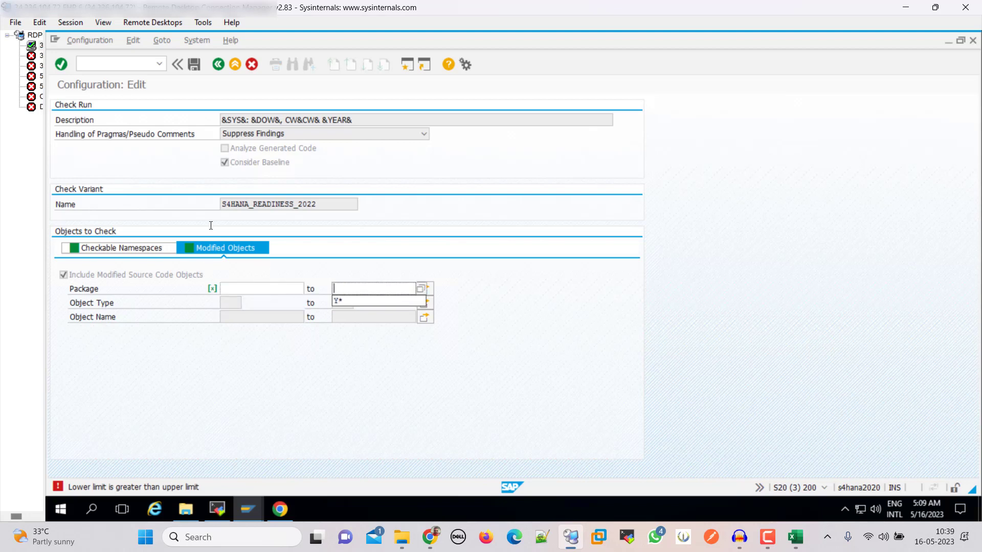
pyautogui.click(122, 249)
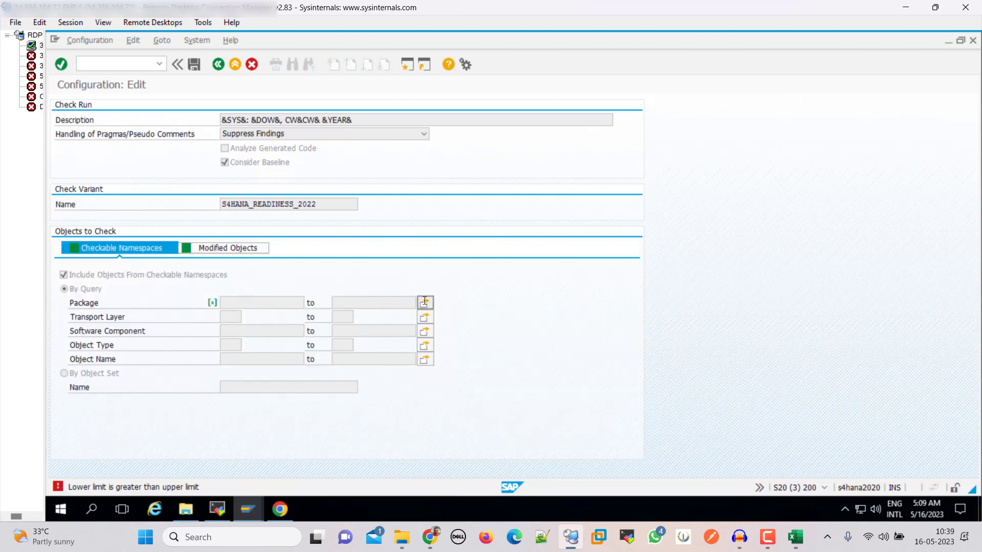
pyautogui.hotkey('ctrl', 's')
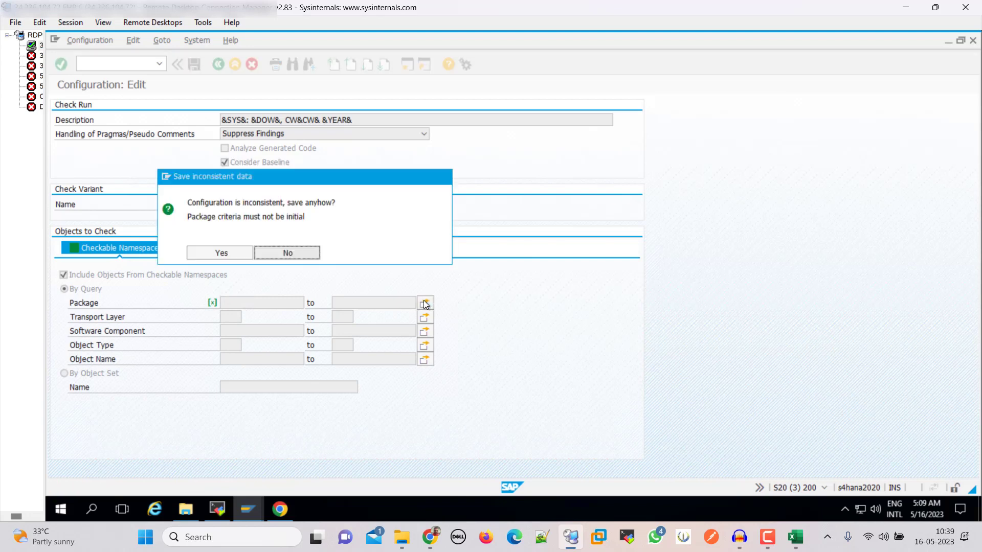
pyautogui.click(221, 254)
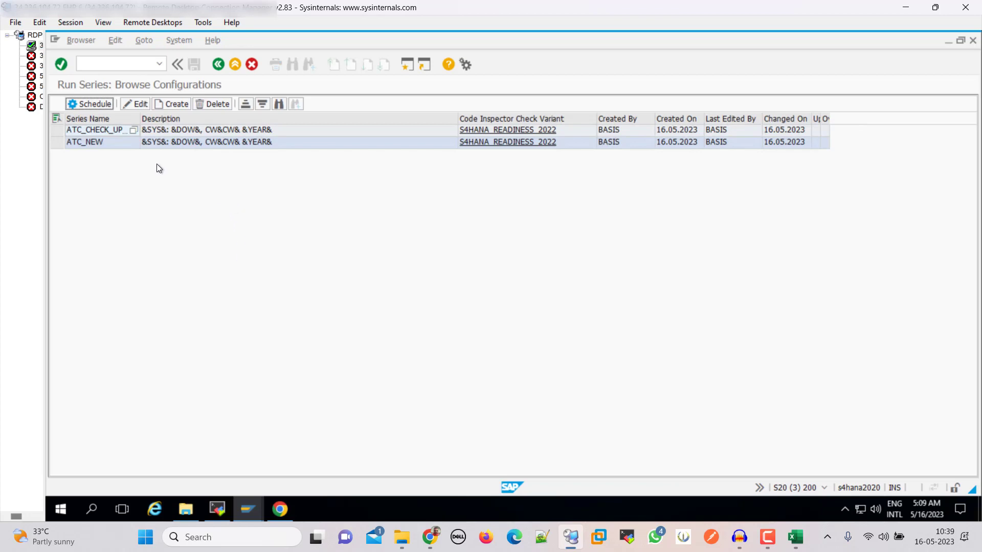
# Open the ATC_NEW run series for editing and set the modified objects' package selection to single values Z* and Y*
pyautogui.click(54, 144)
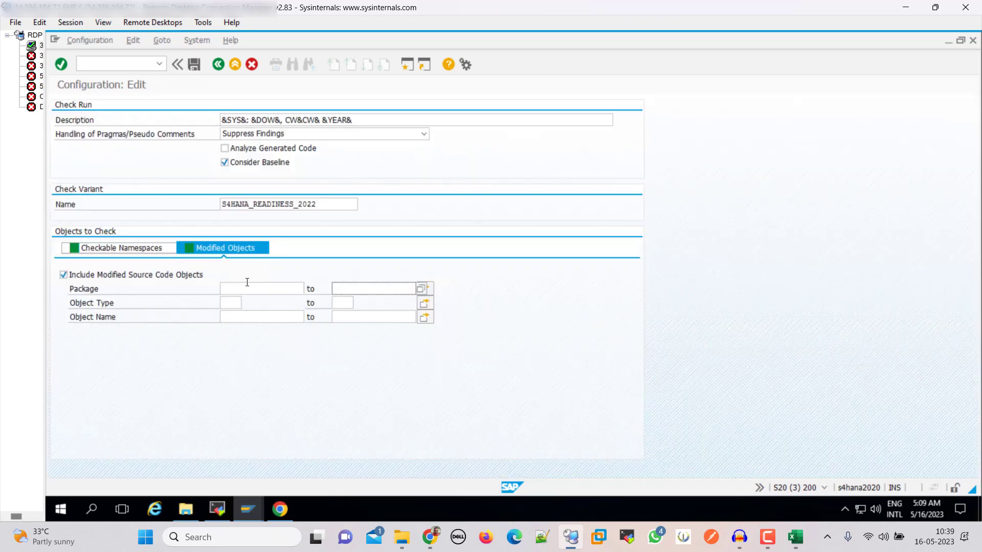
pyautogui.click(421, 288)
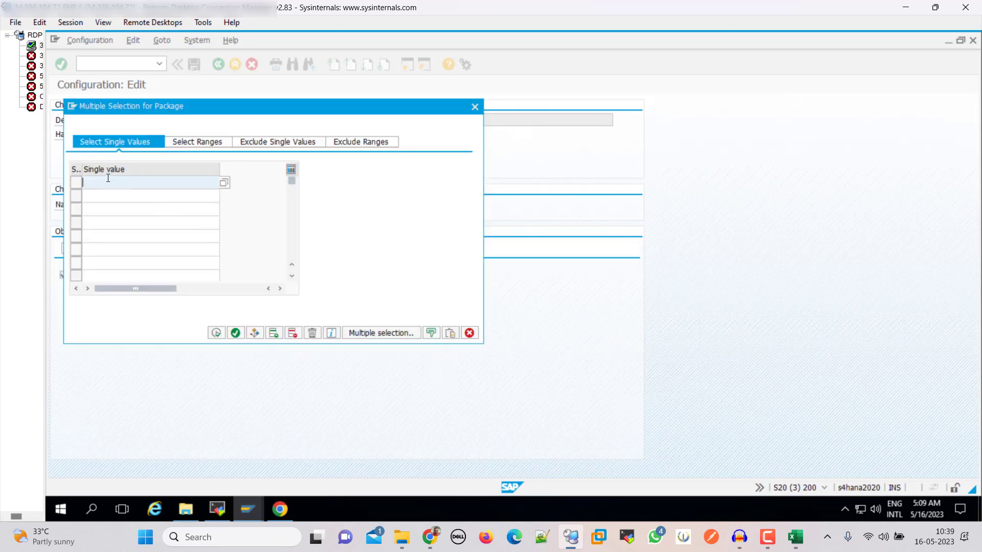
pyautogui.write('Z8\\*')
pyautogui.press('Return')
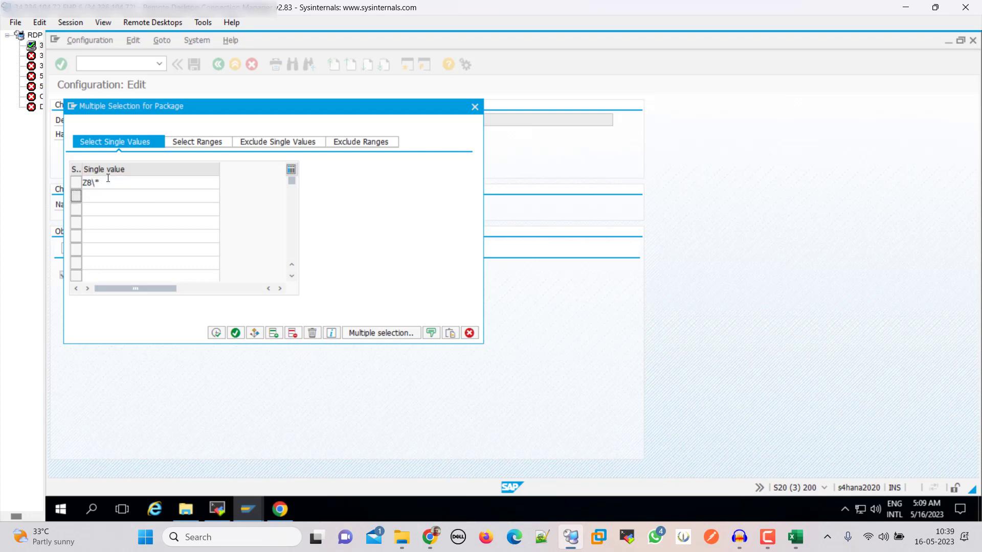
pyautogui.moveTo(108, 178); pyautogui.dragTo(59, 188)
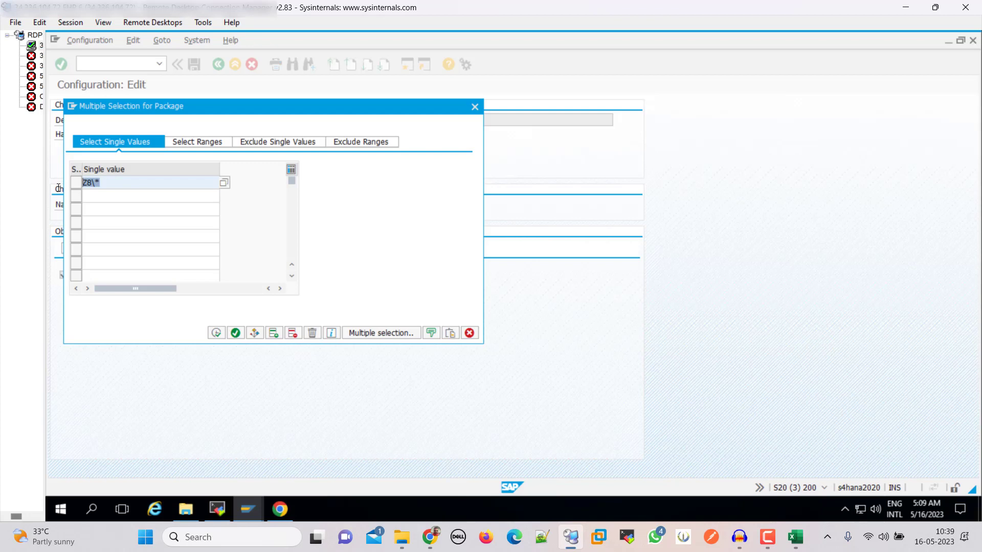
pyautogui.write('Z*')
pyautogui.click(103, 195)
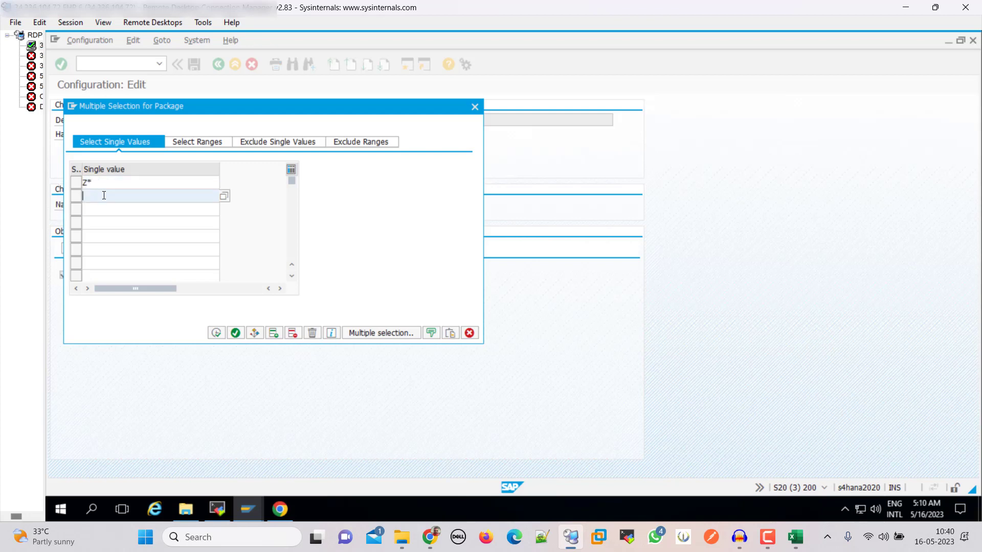
pyautogui.write('Y*')
pyautogui.click(216, 333)
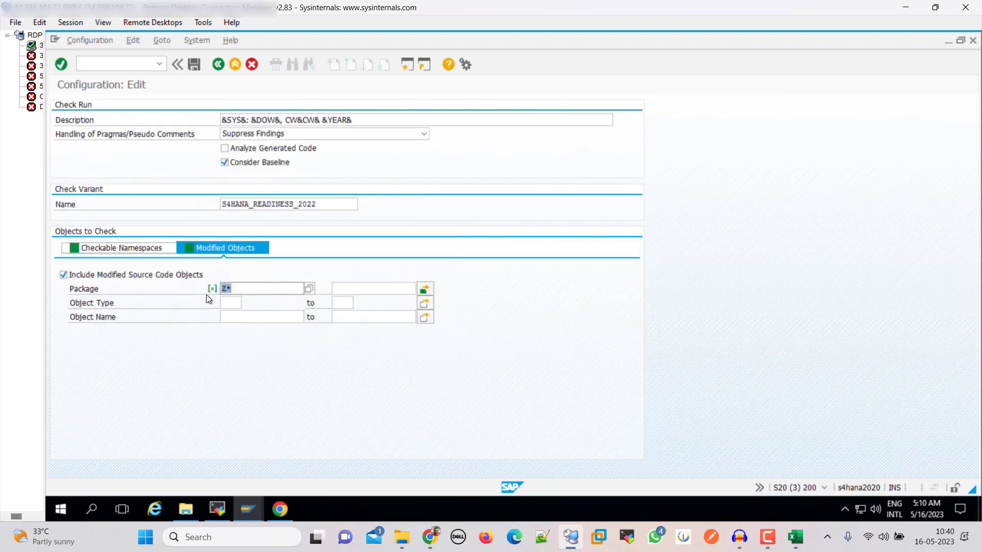
# Set the checkable namespaces' package selection to single values Z* and Y*, and save the ATC_NEW configuration
pyautogui.click(123, 248)
pyautogui.click(425, 304)
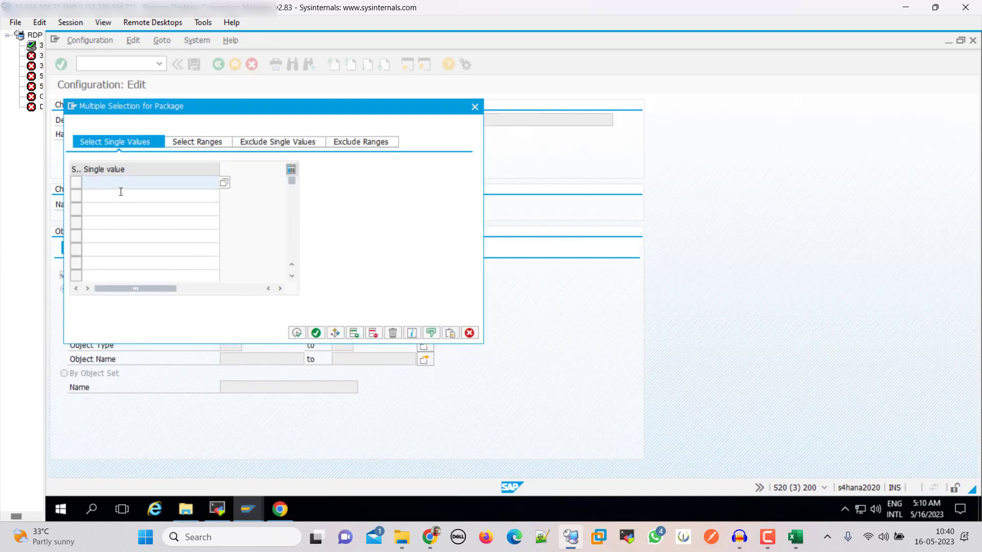
pyautogui.write('Z')
pyautogui.click(121, 194)
pyautogui.press('Return')
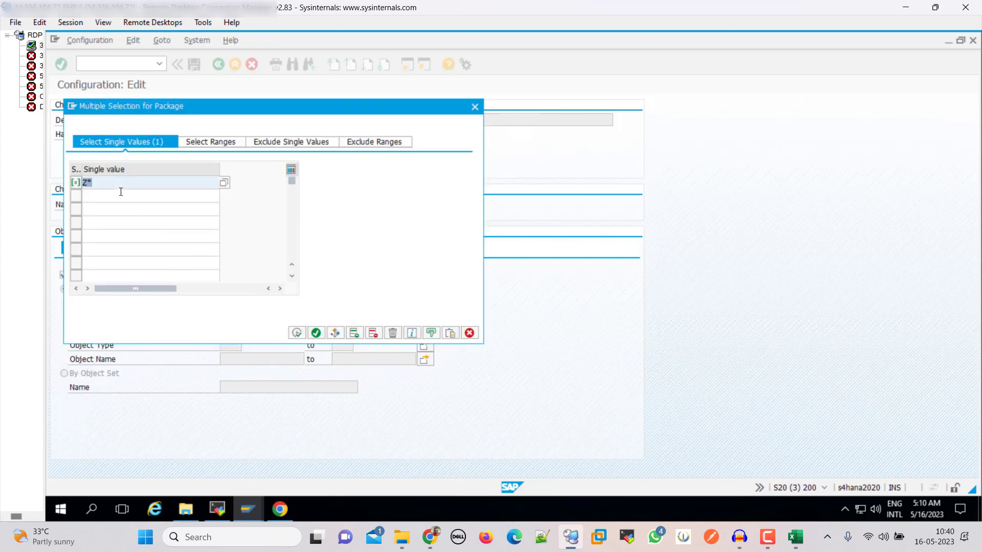
pyautogui.click(118, 194)
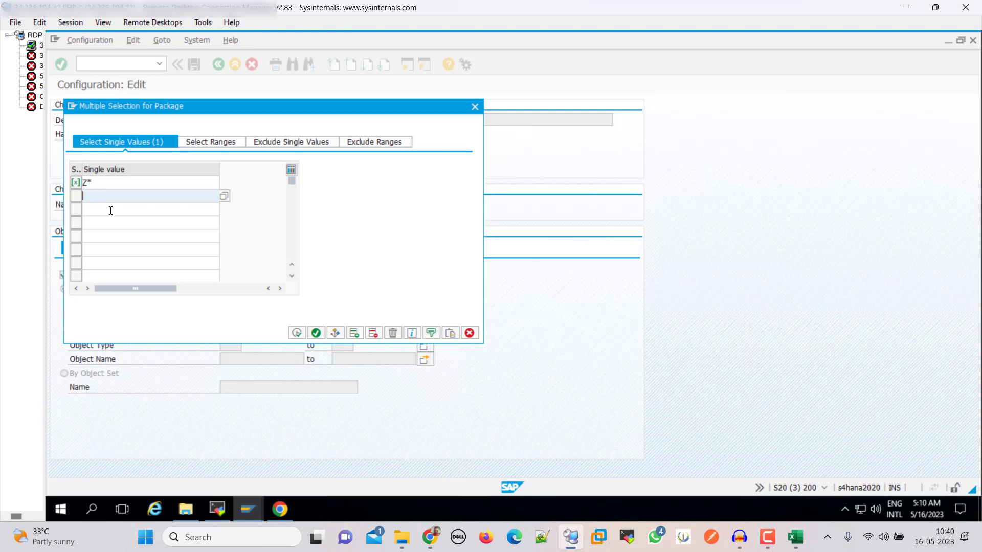
pyautogui.write('Y')
pyautogui.click(111, 208)
pyautogui.click(297, 333)
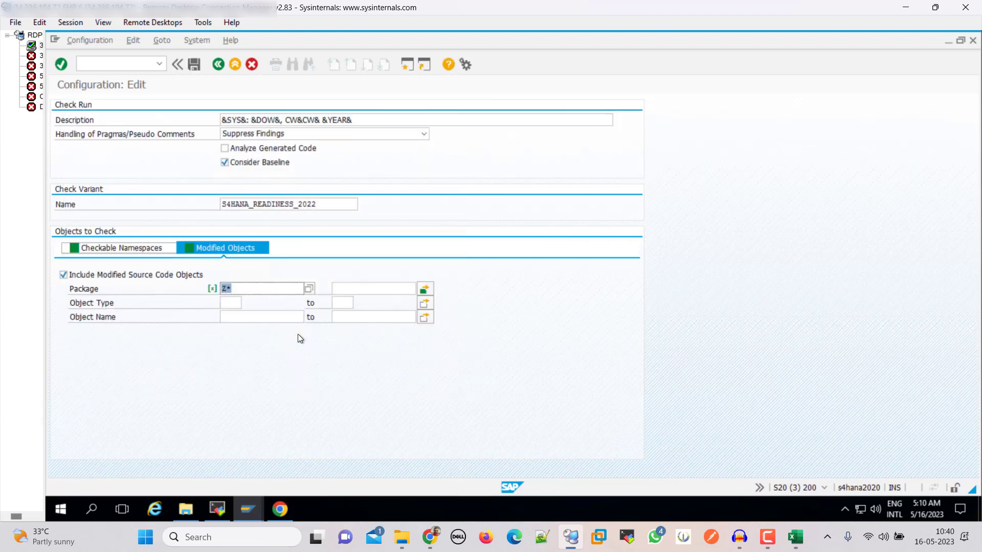
pyautogui.click(194, 63)
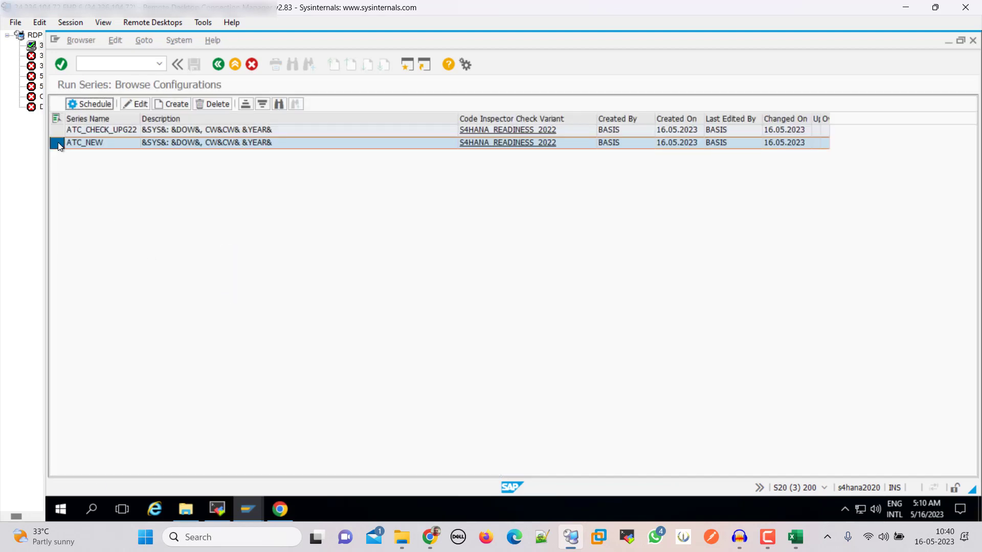
# Schedule the ATC_NEW run series as a background job with immediate start, keeping the default print parameters
pyautogui.click(87, 103)
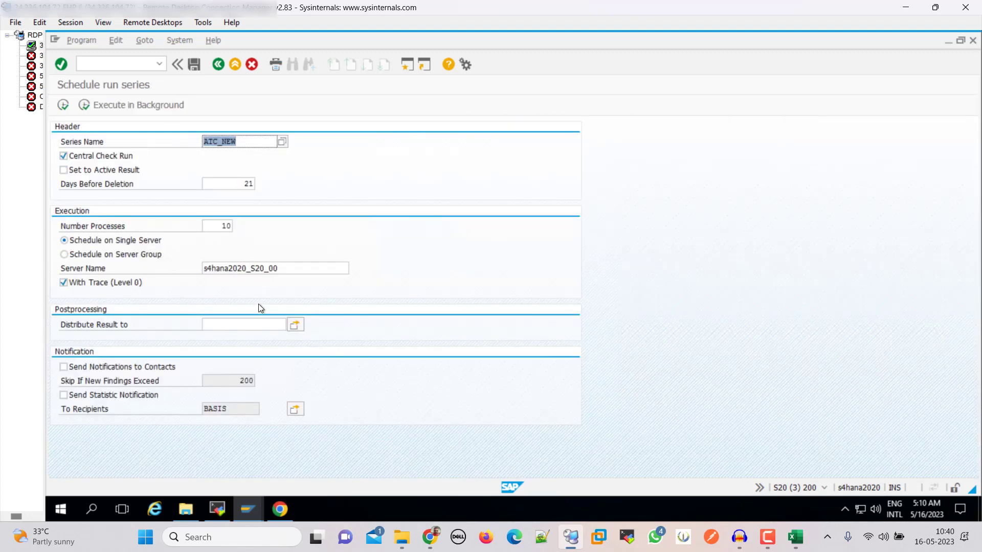
pyautogui.click(139, 106)
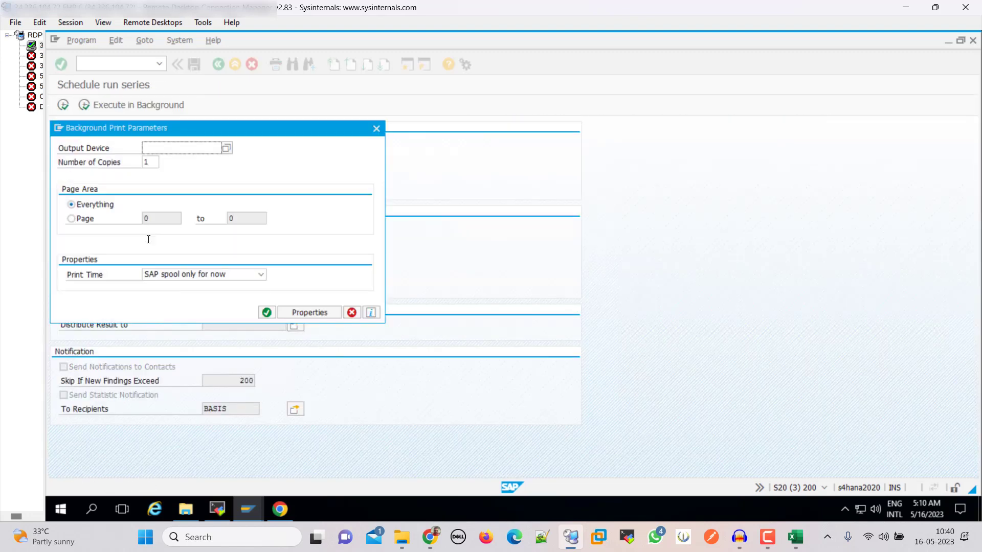
pyautogui.click(265, 312)
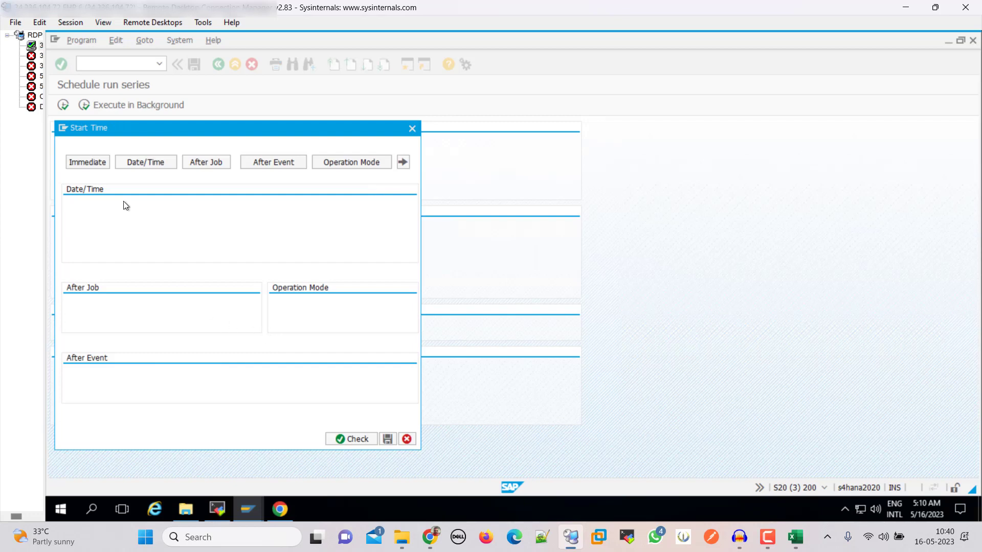
pyautogui.click(93, 164)
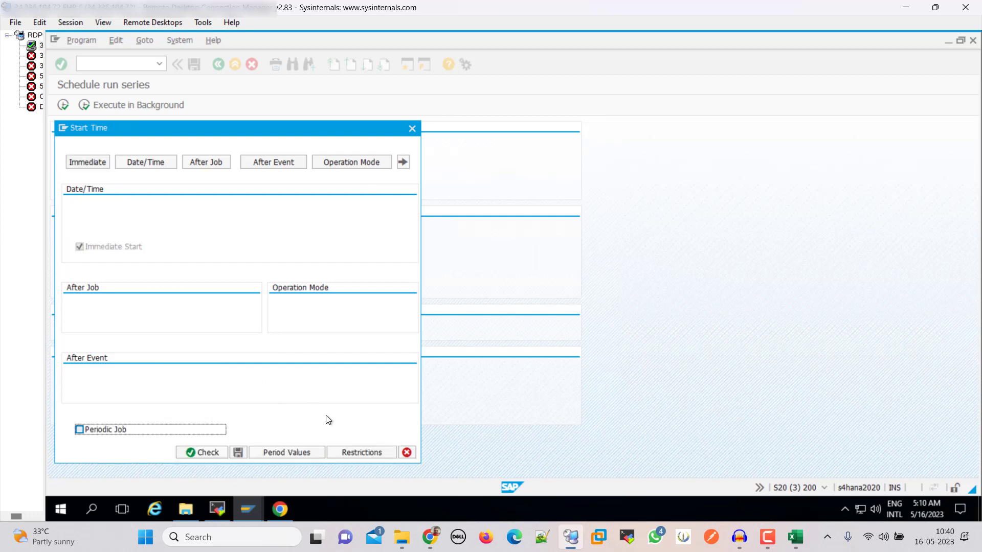
pyautogui.click(237, 452)
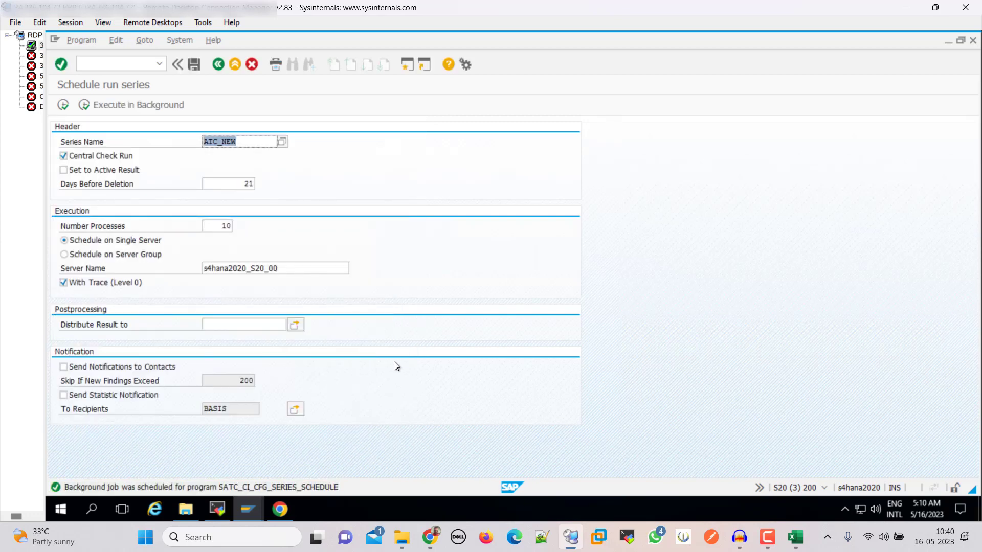
# Switch to the SAP Easy Access session and start transaction SM37
pyautogui.moveTo(247, 509)
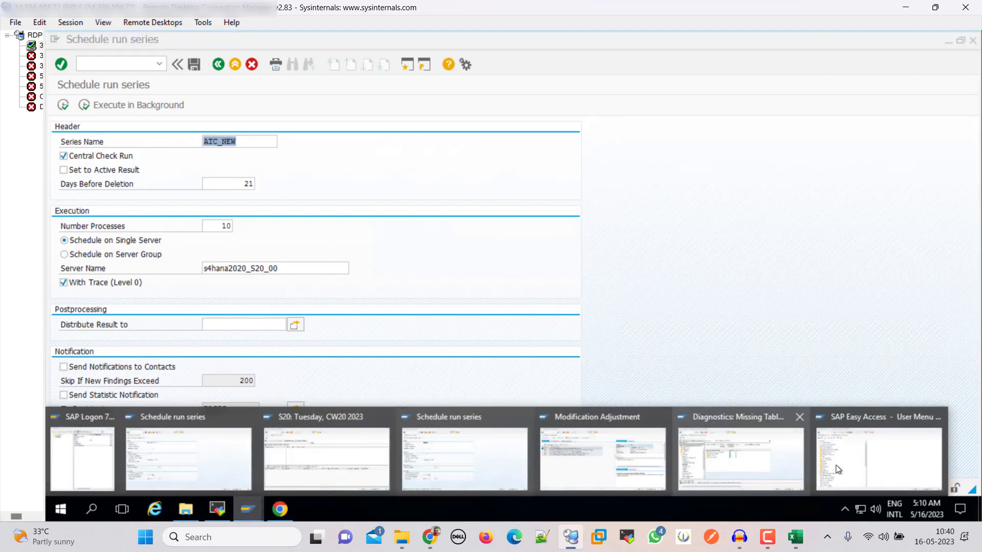
pyautogui.moveTo(328, 462)
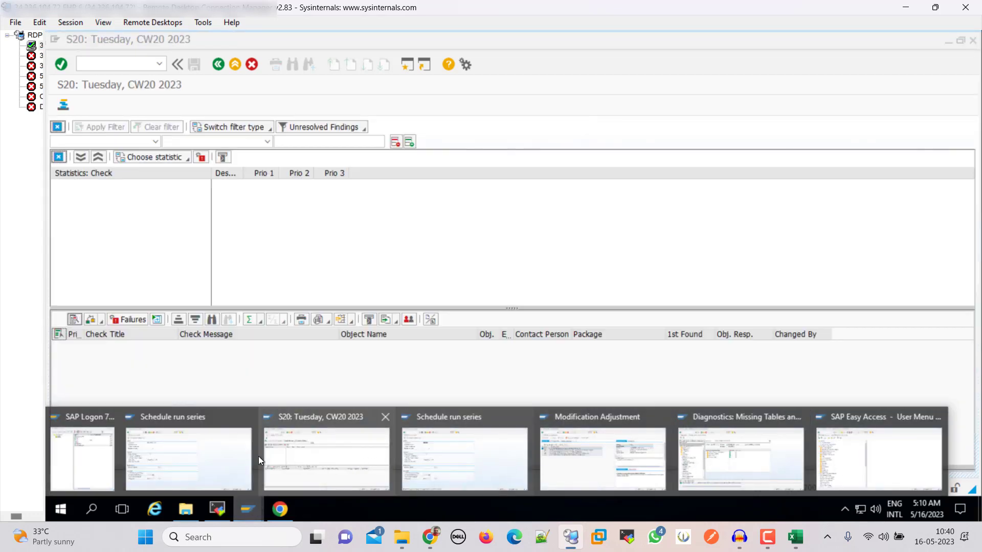
pyautogui.moveTo(769, 468)
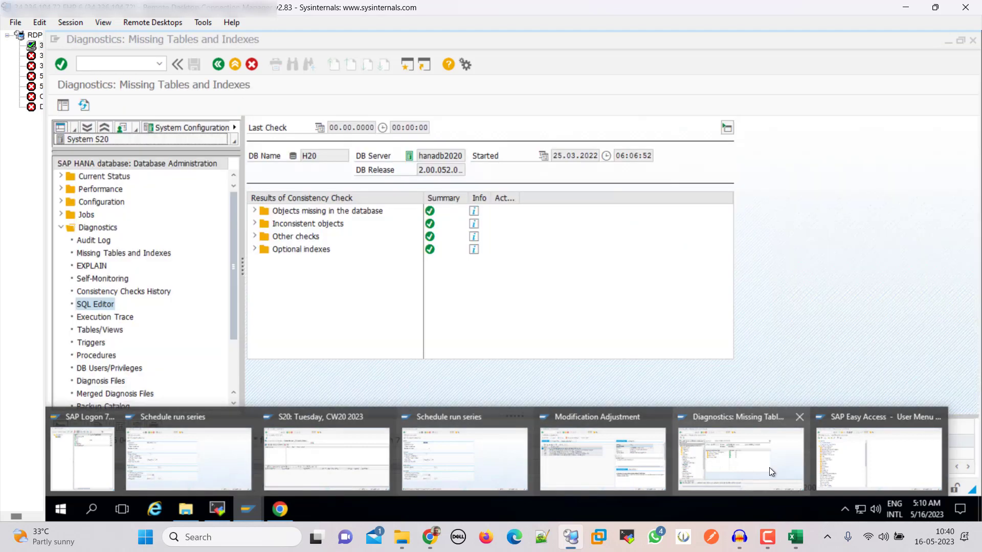
pyautogui.click(867, 456)
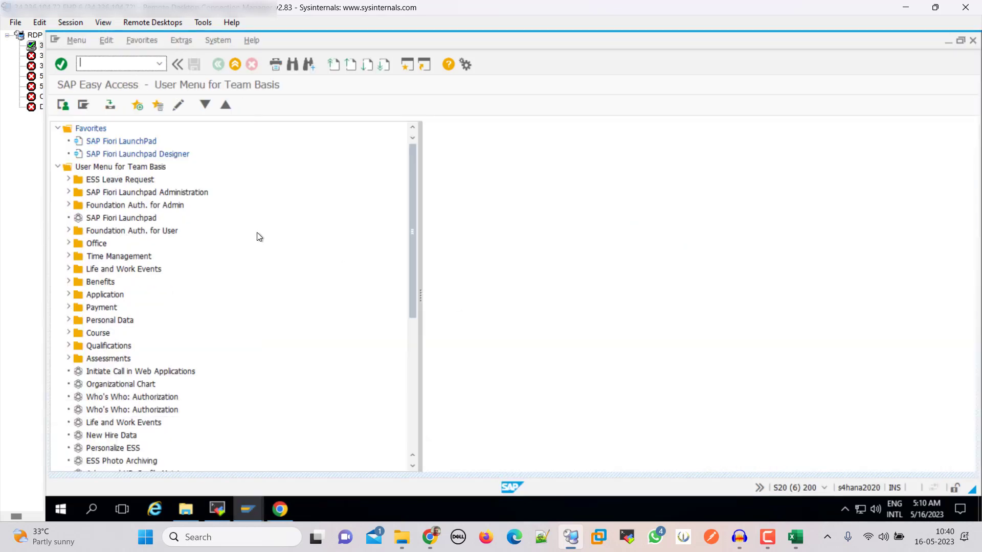
pyautogui.write('sm37')
pyautogui.press('Return')
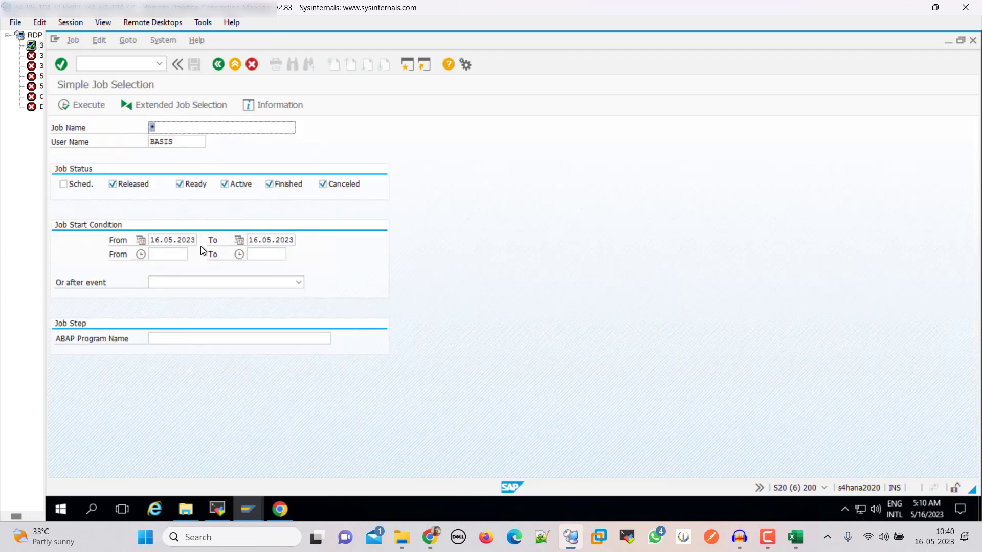
# List today's background jobs for user BASIS, check their status column, and return to the job selection
pyautogui.click(94, 106)
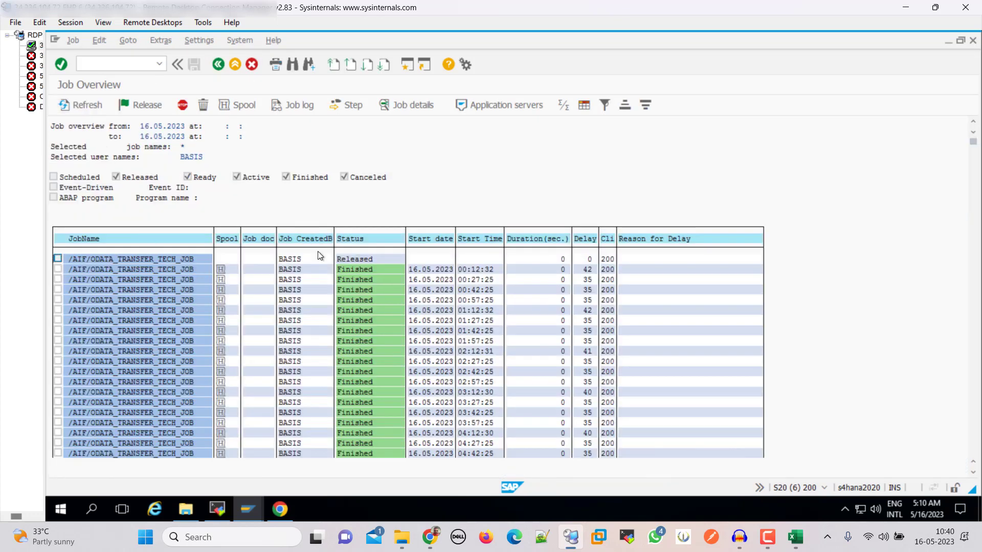
pyautogui.click(357, 239)
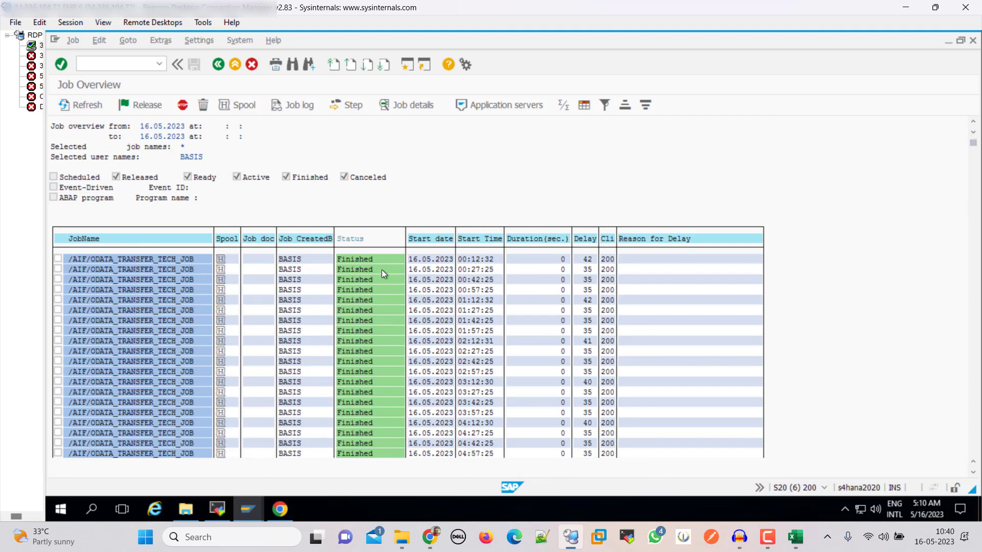
pyautogui.scroll(-1, 382, 269)
pyautogui.click(218, 64)
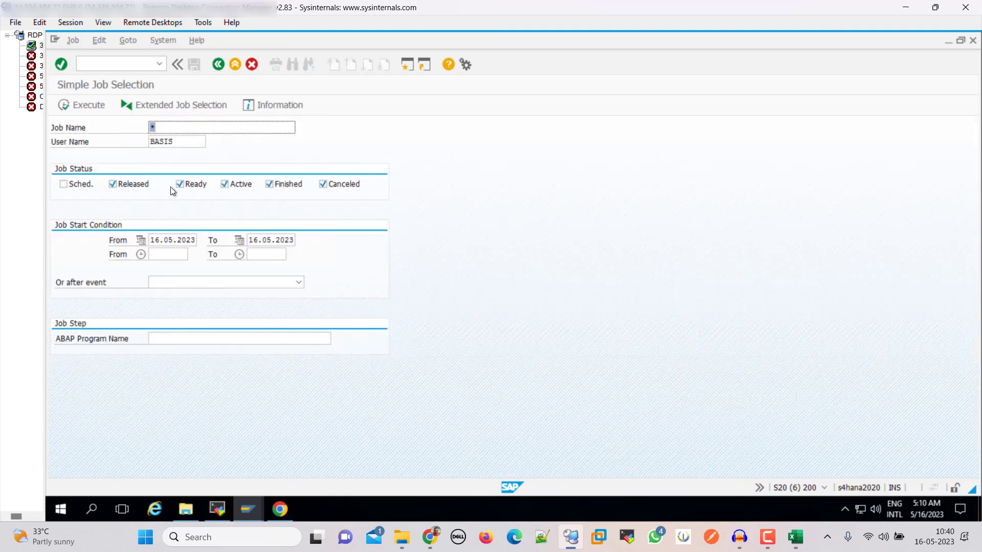
# Restrict the job selection to Active status only and run the search for user BASIS
pyautogui.click(145, 184)
pyautogui.click(189, 185)
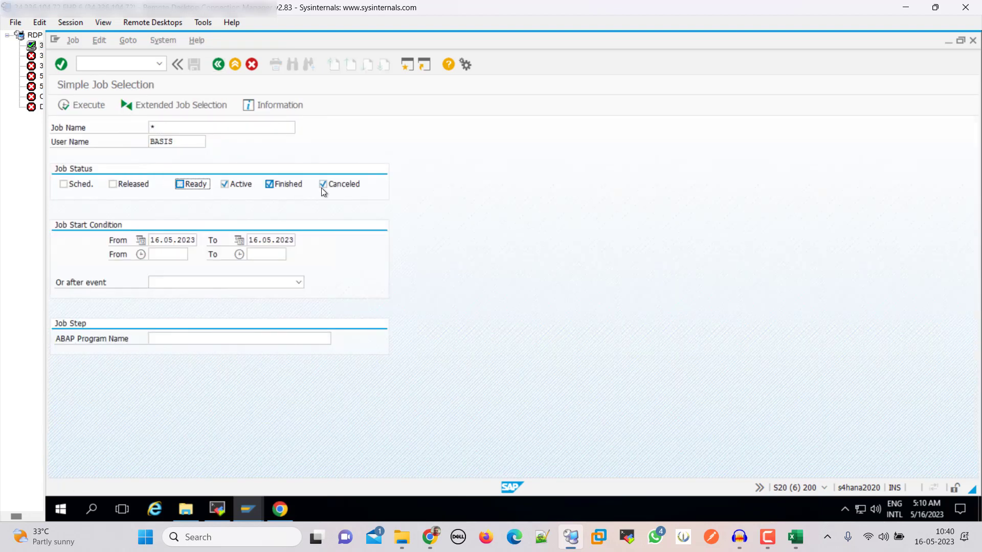
pyautogui.click(270, 184)
pyautogui.click(322, 184)
pyautogui.click(77, 105)
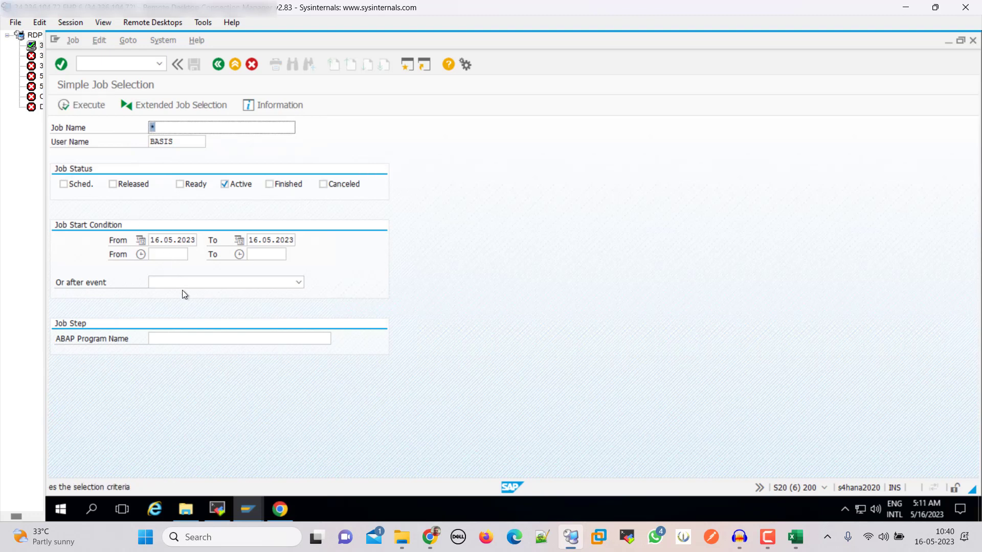
# Search for active jobs named *ATC* across all users by setting the user name to *
pyautogui.moveTo(184, 142); pyautogui.dragTo(122, 140)
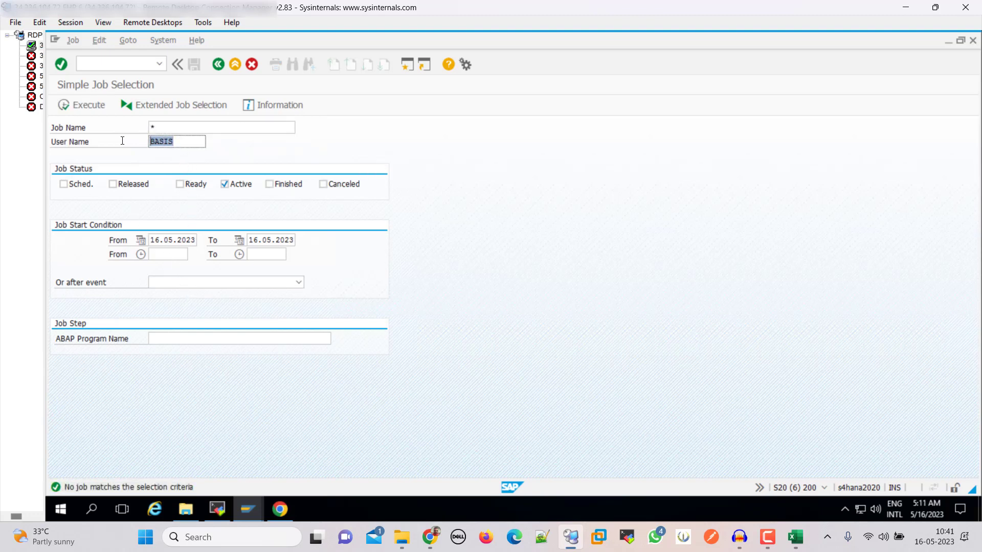
pyautogui.write('*')
pyautogui.hotkey('shift', 'Tab')
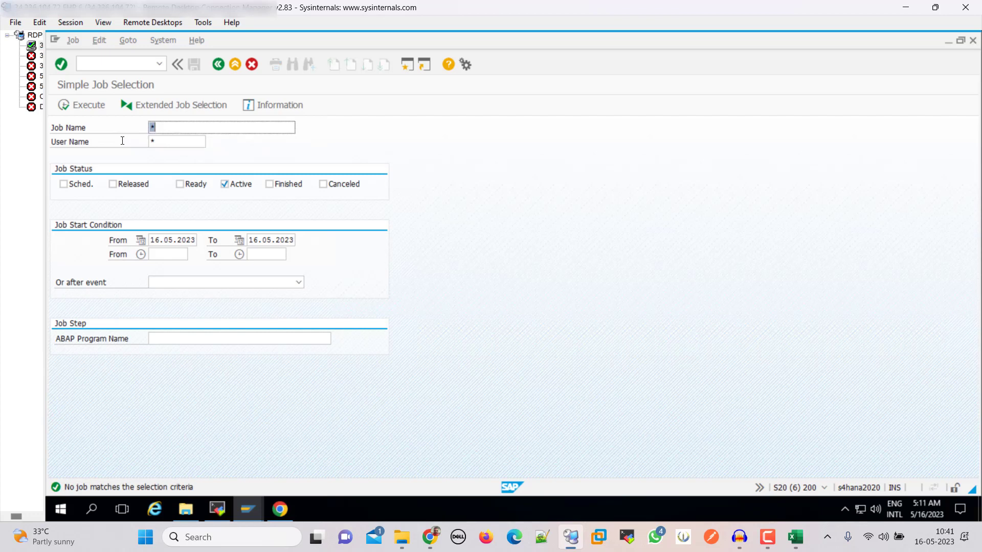
pyautogui.write('*ATC*')
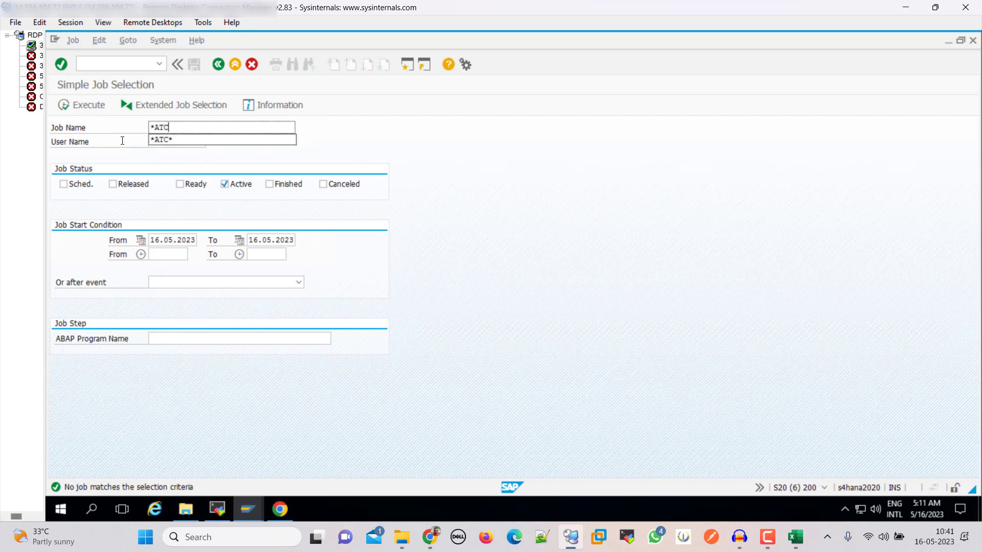
pyautogui.click(94, 105)
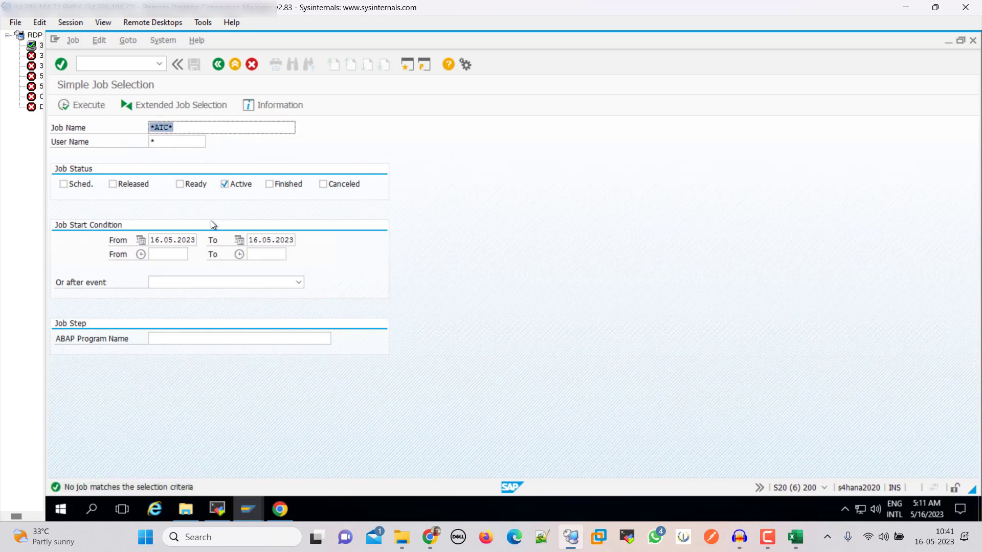
# Include finished jobs in the *ATC* selection and examine the status of the ATC jobs in the job overview
pyautogui.click(270, 184)
pyautogui.click(87, 106)
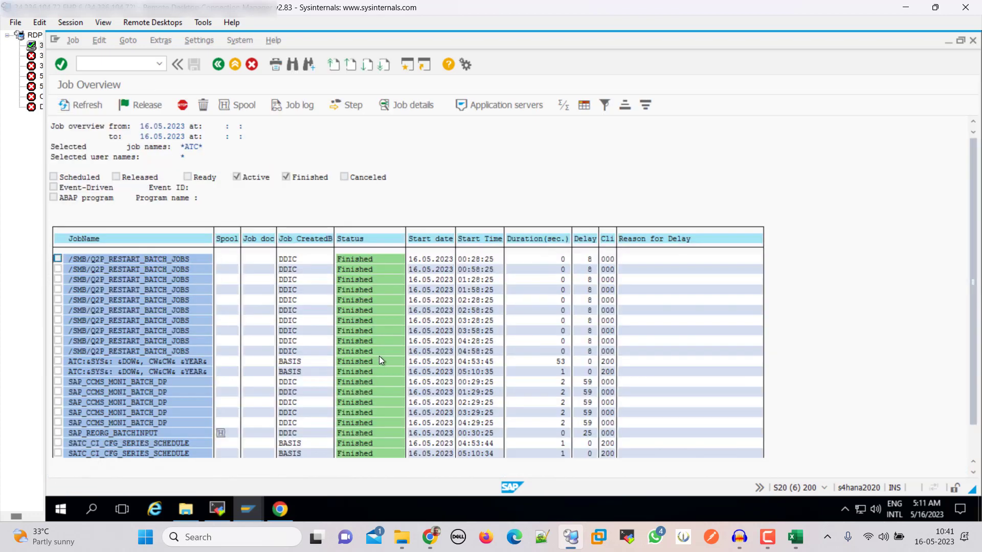
pyautogui.scroll(-1, 200, 399)
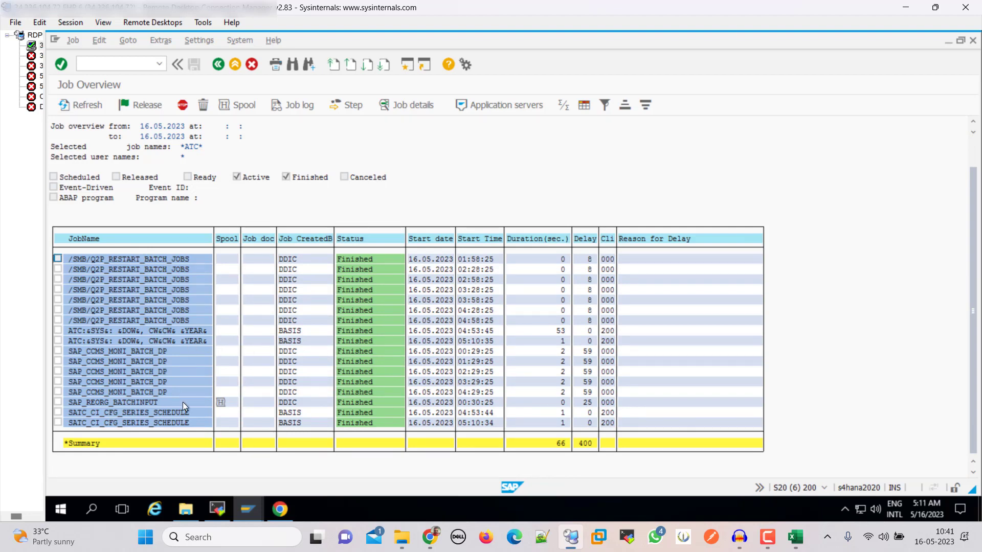
# Switch to the second Schedule run series session and go back to the ABAP Test Cockpit overview
pyautogui.click(248, 509)
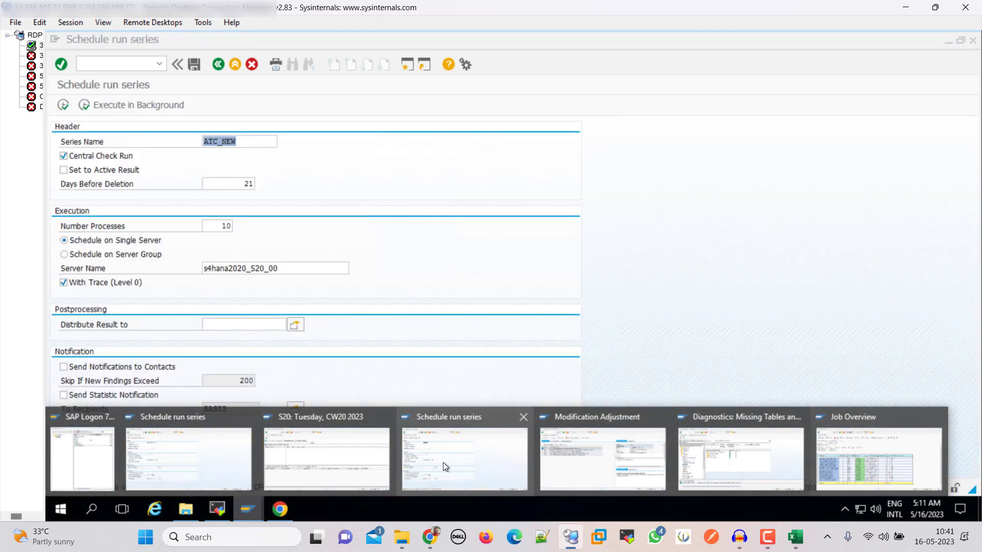
pyautogui.click(443, 462)
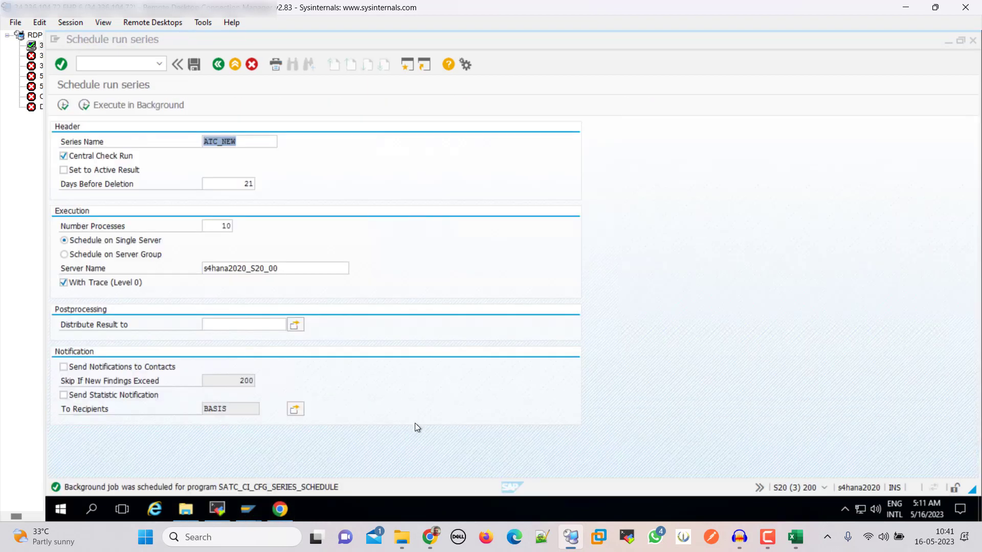
pyautogui.click(216, 65)
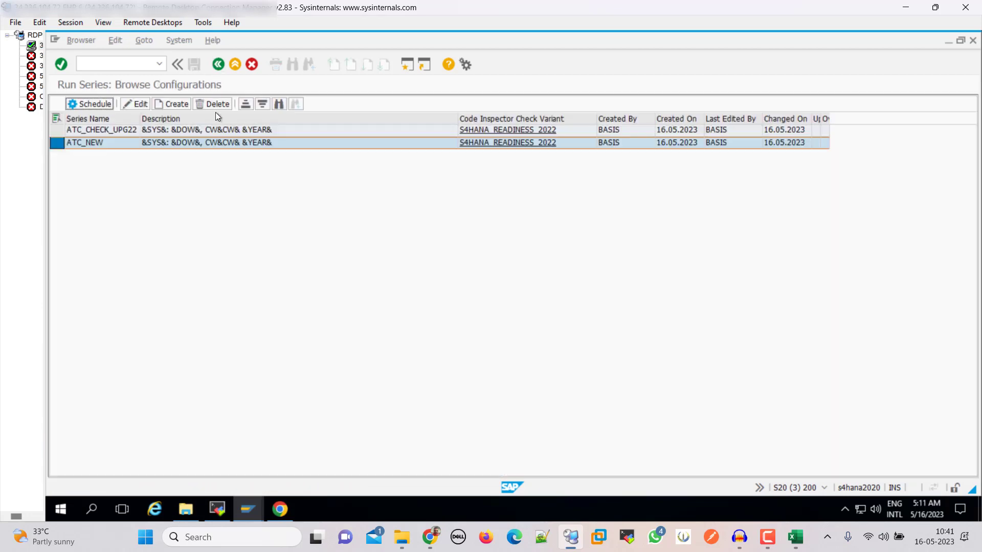
pyautogui.click(217, 65)
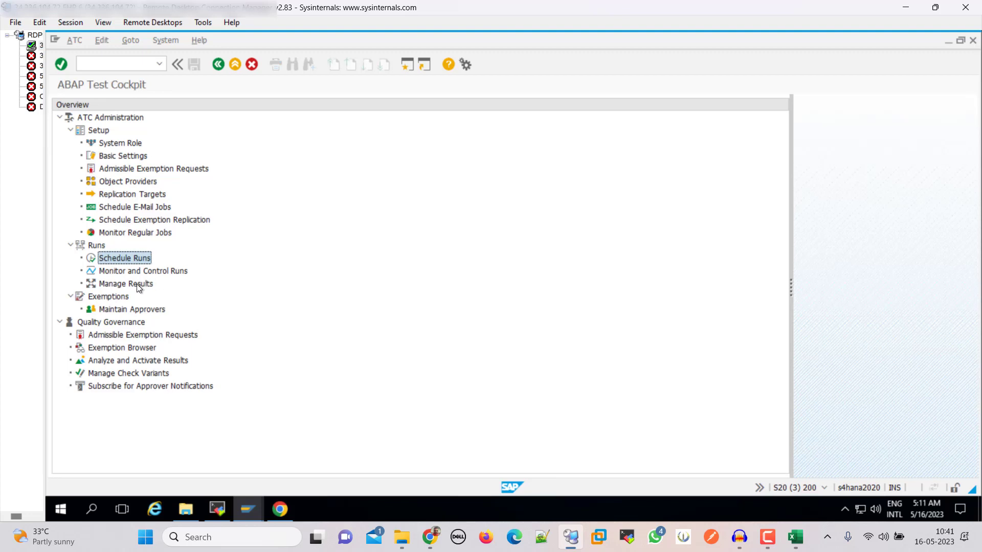
# List the central run results under Manage Results with the default selection and display the ATC_NEW result
pyautogui.doubleClick(136, 284)
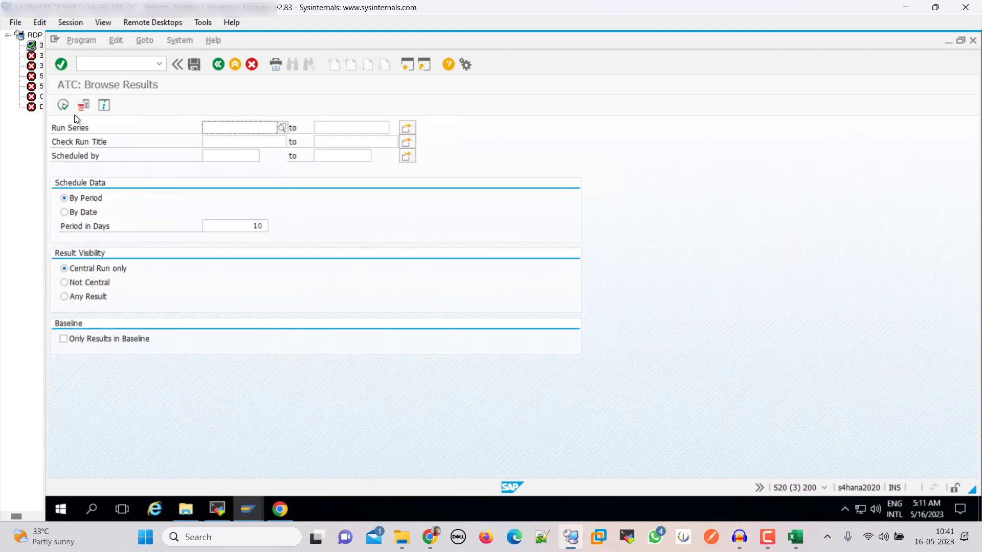
pyautogui.press('F8')
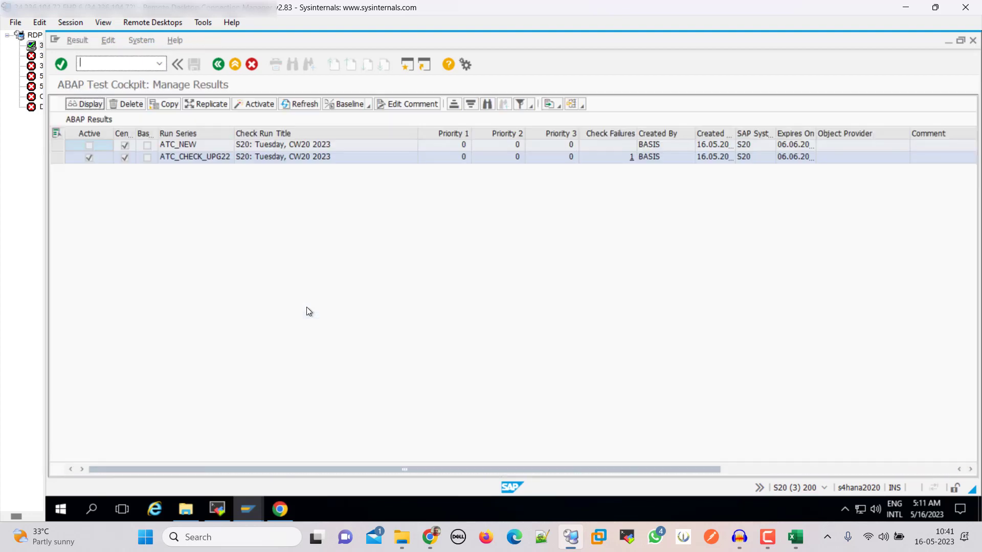
pyautogui.click(58, 141)
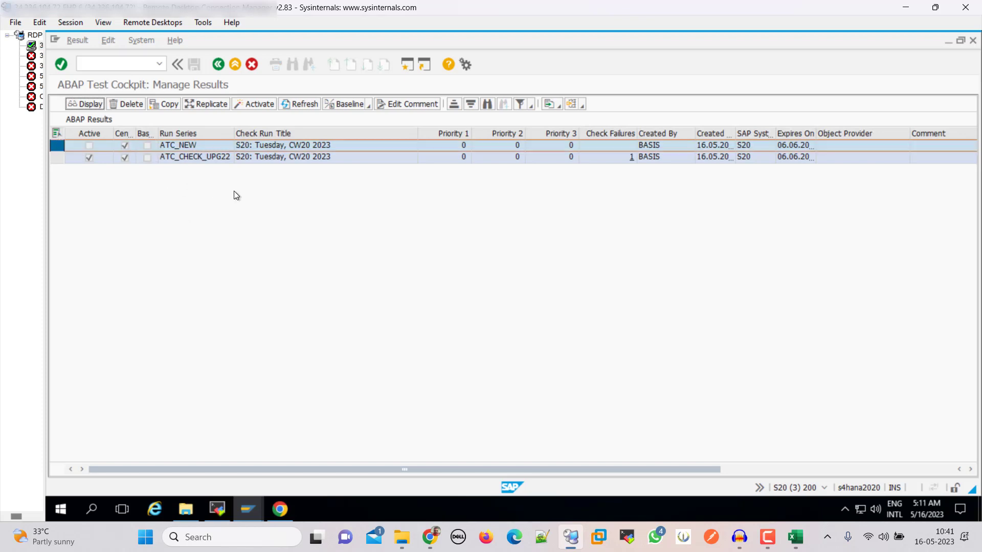
pyautogui.click(88, 102)
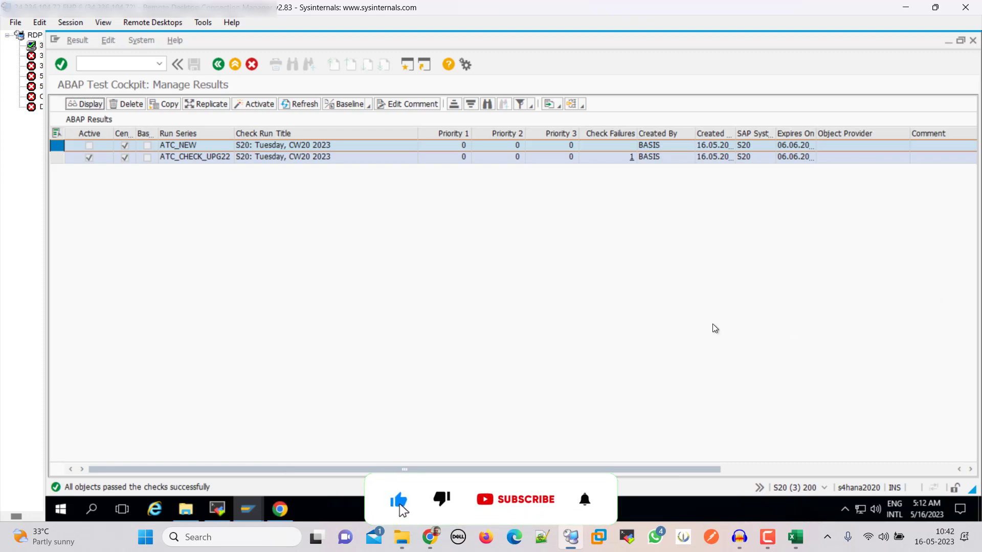
# Switch to the Excel upgrade plan and mark the task Perform Custom Code Analysis using ATC as Done in G22
pyautogui.click(790, 541)
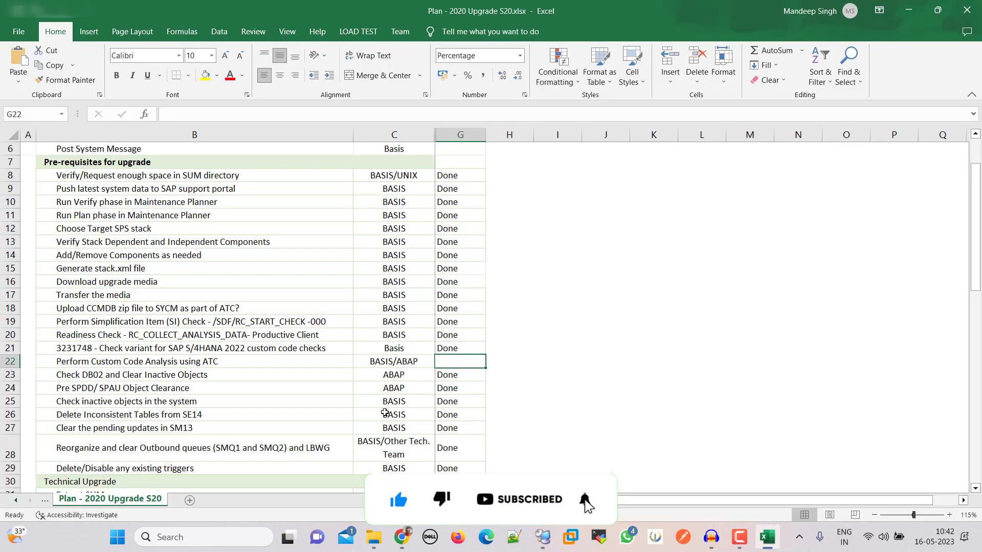
pyautogui.scroll(-1, 535, 338)
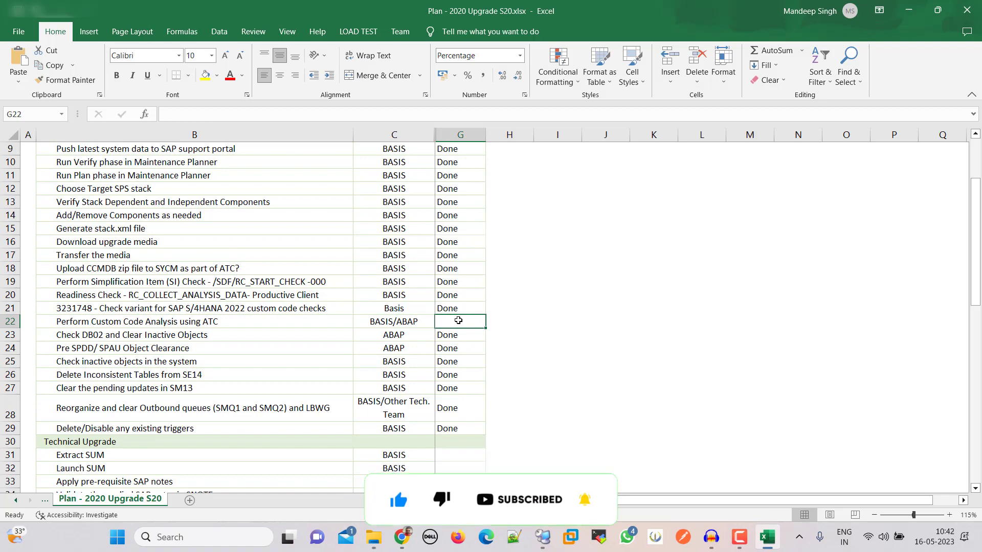
pyautogui.write('Done')
pyautogui.press('Return')
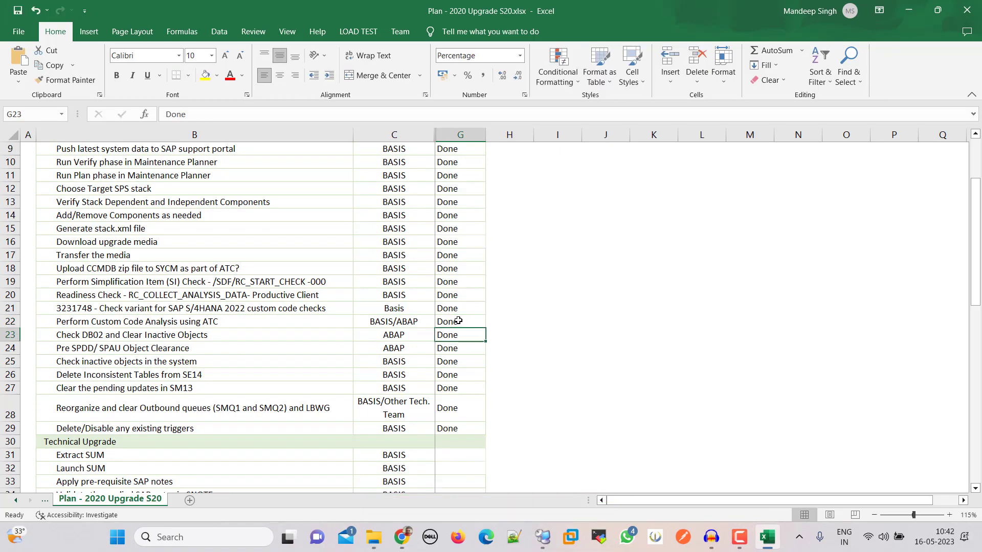